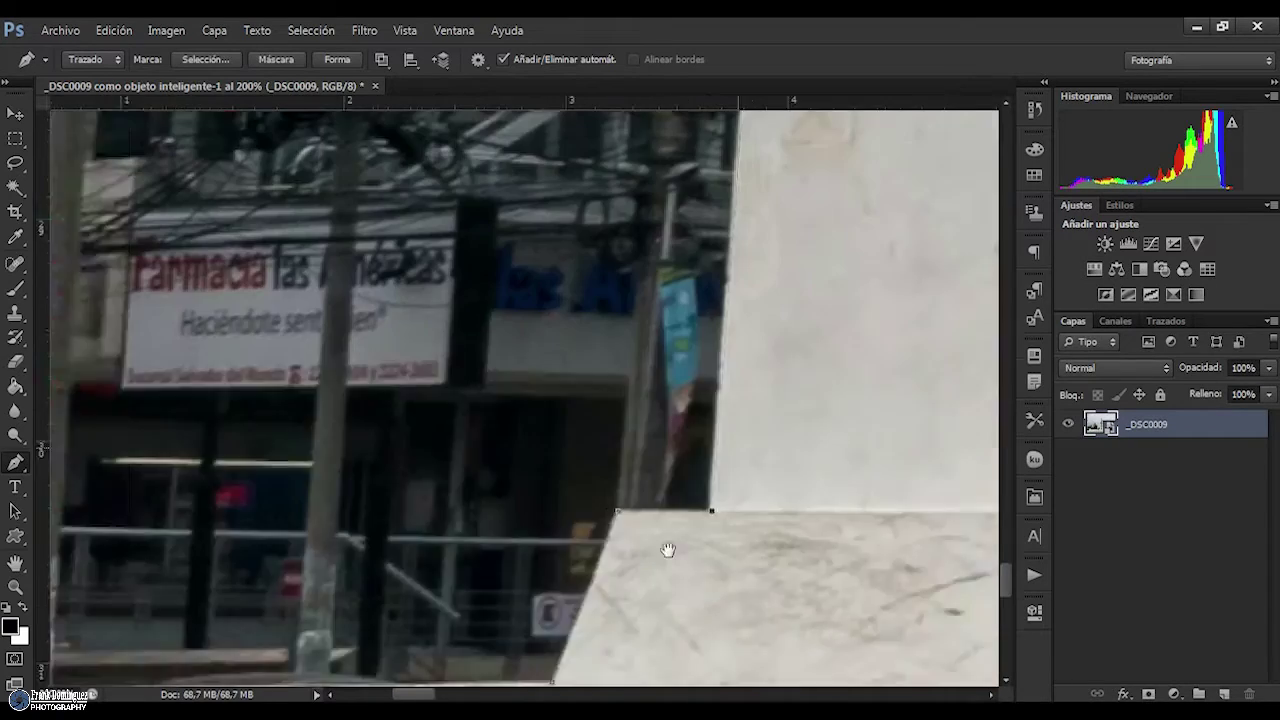
Start the Pen path around the statue's raised fingers, arm, neck and head
scroll(457, 380, "right", 10)
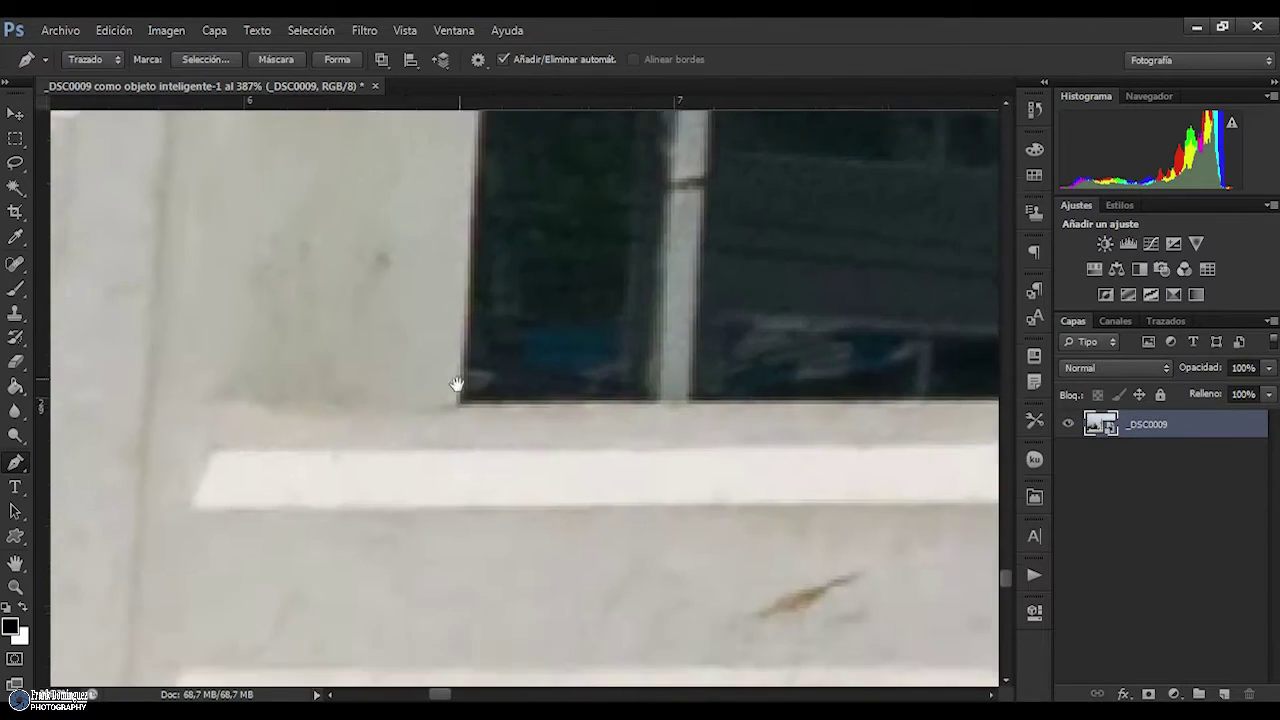
scroll(820, 290, "right", 10)
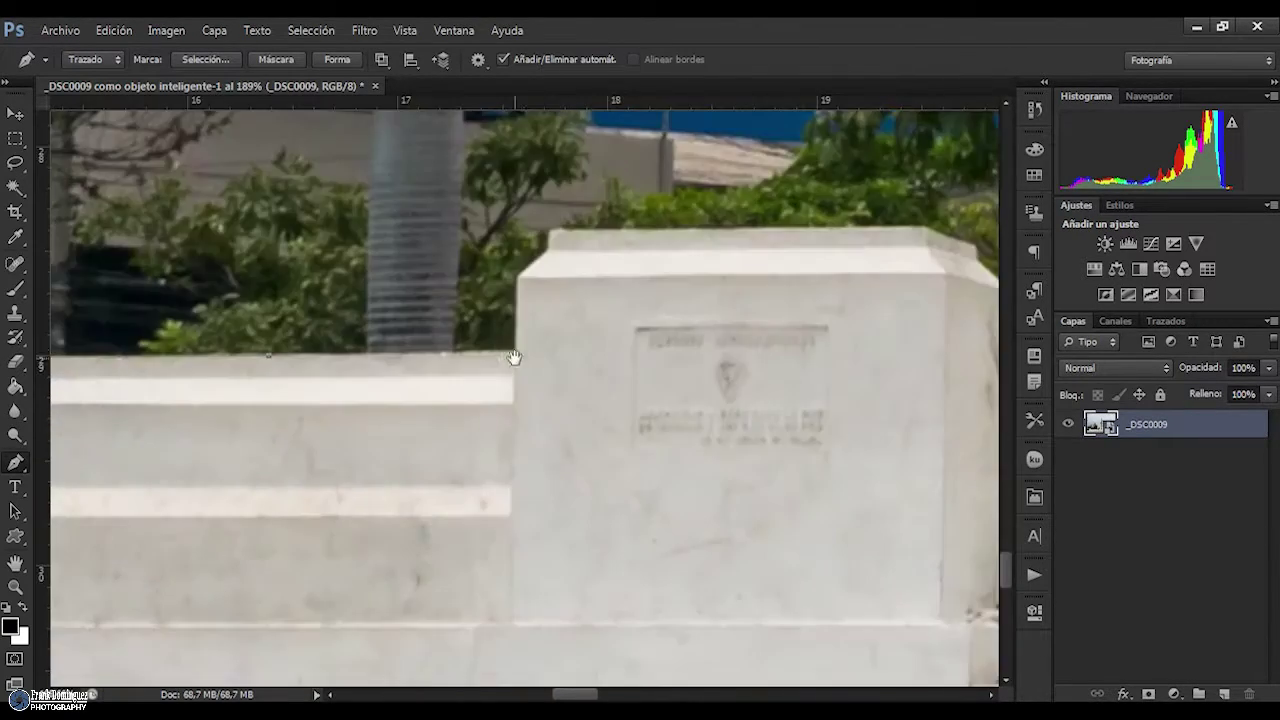
scroll(805, 475, "right", 5)
scroll(523, 294, "right", 5)
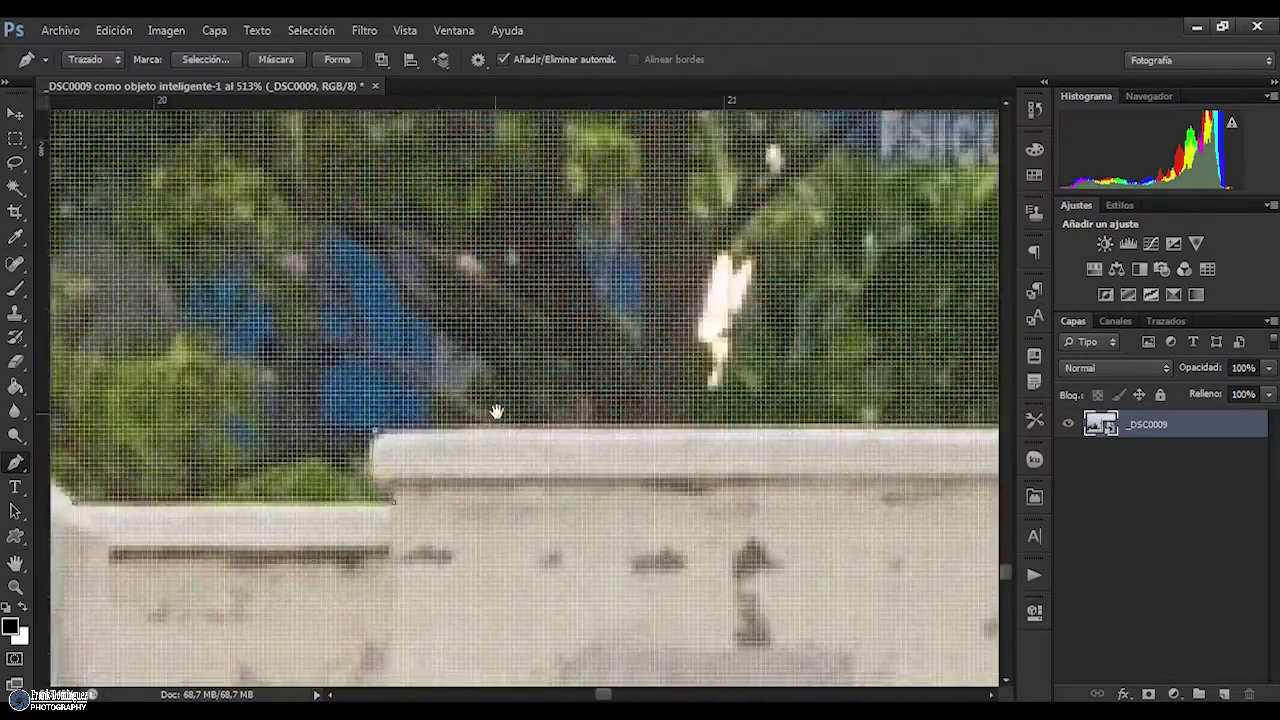
scroll(808, 211, "right", 5)
scroll(588, 172, "up", 5)
scroll(596, 410, "right", 2)
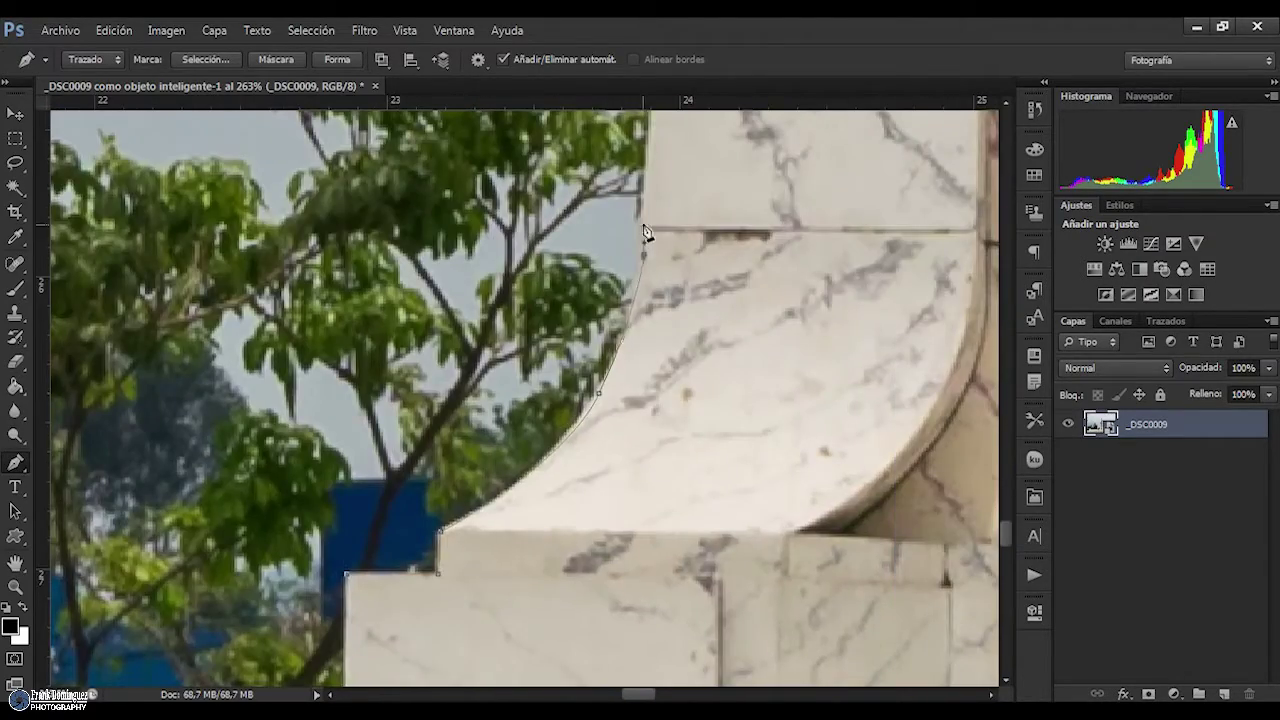
scroll(645, 232, "up", 5)
scroll(486, 512, "right", 5)
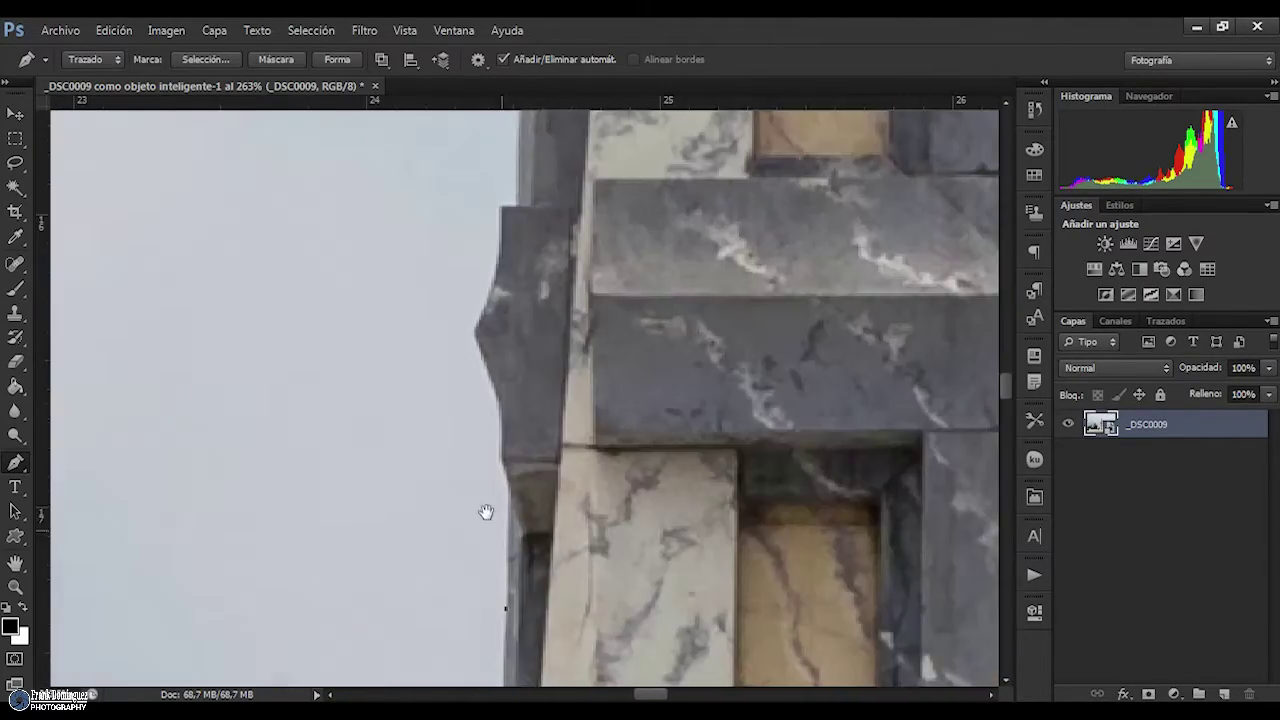
scroll(546, 185, "up", 5)
scroll(634, 249, "up", 5)
scroll(634, 249, "right", 2)
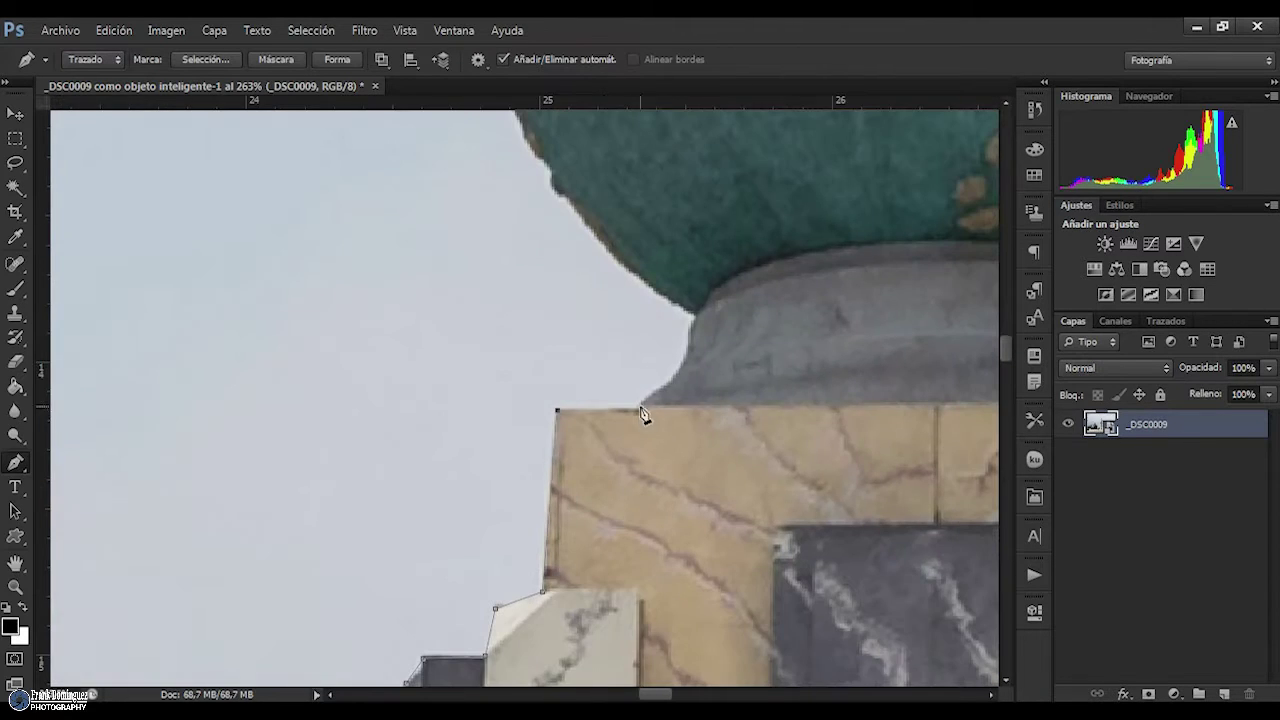
scroll(543, 386, "up", 5)
scroll(463, 320, "up", 3)
scroll(463, 414, "up", 3)
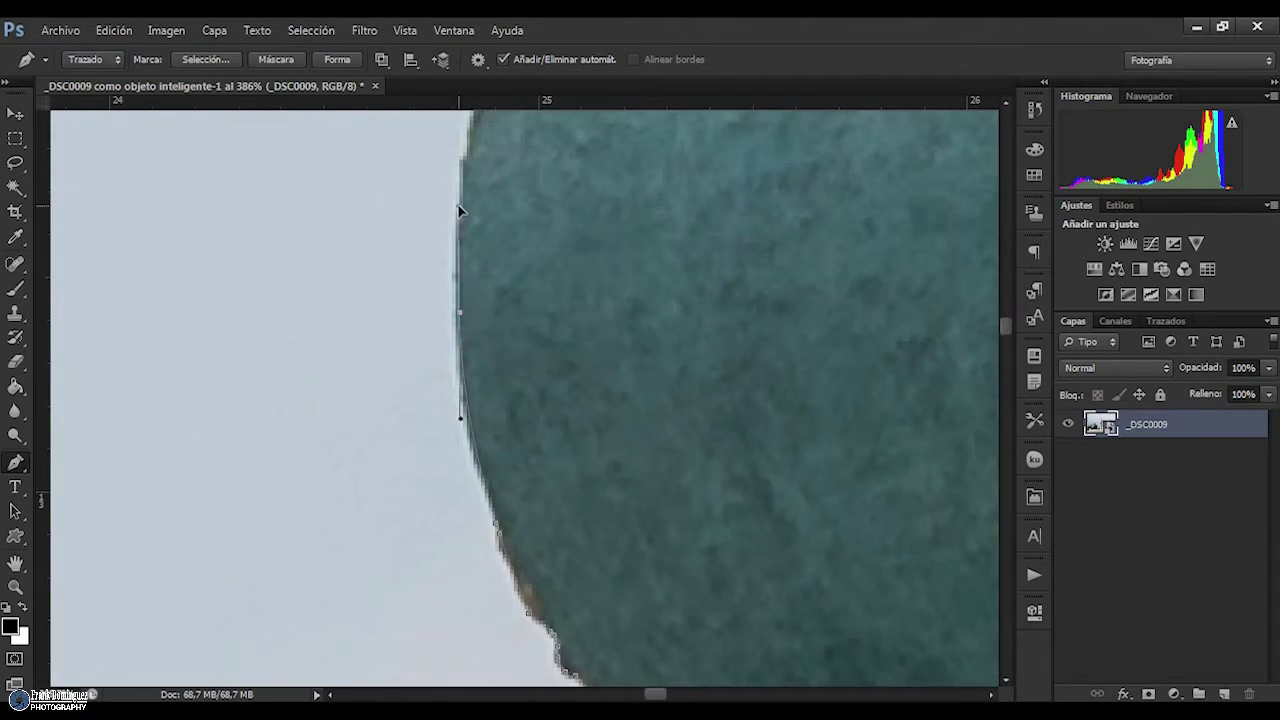
scroll(473, 372, "up", 3)
scroll(473, 372, "up", 3)
scroll(473, 372, "right", 3)
scroll(458, 398, "up", 3)
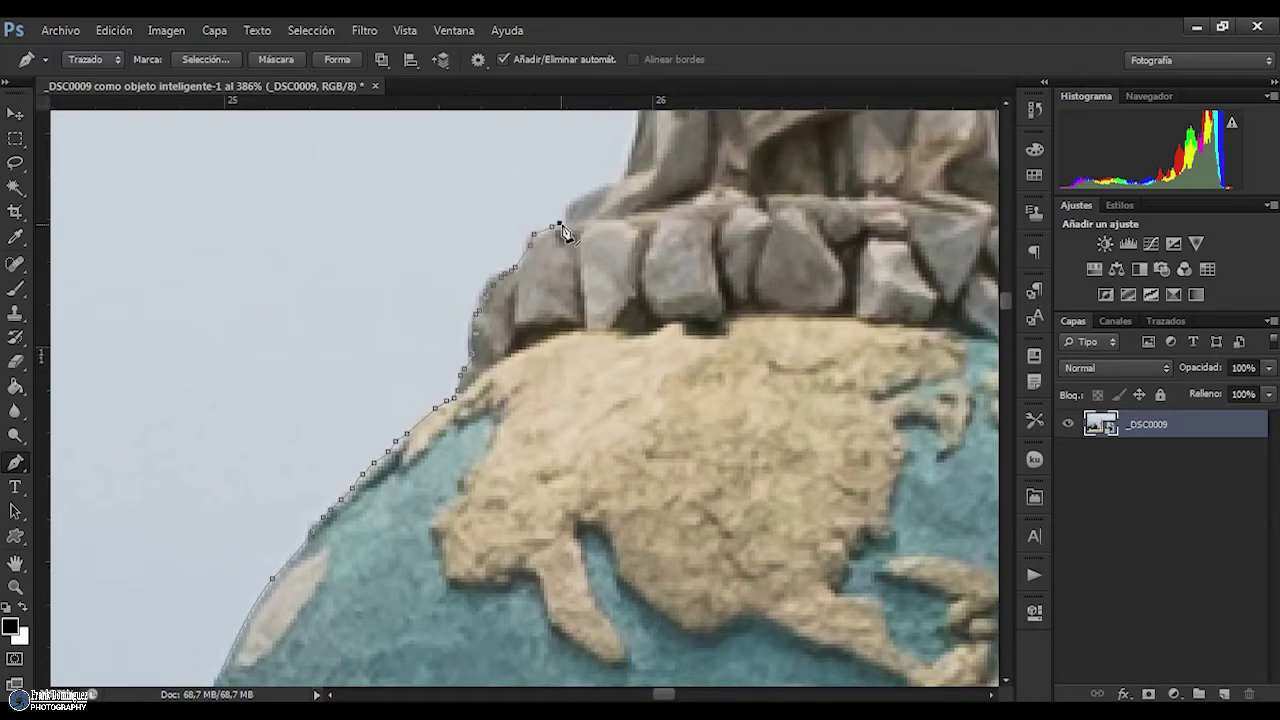
scroll(562, 233, "up", 3)
scroll(577, 274, "up", 3)
scroll(577, 274, "up", 3)
scroll(517, 406, "up", 2)
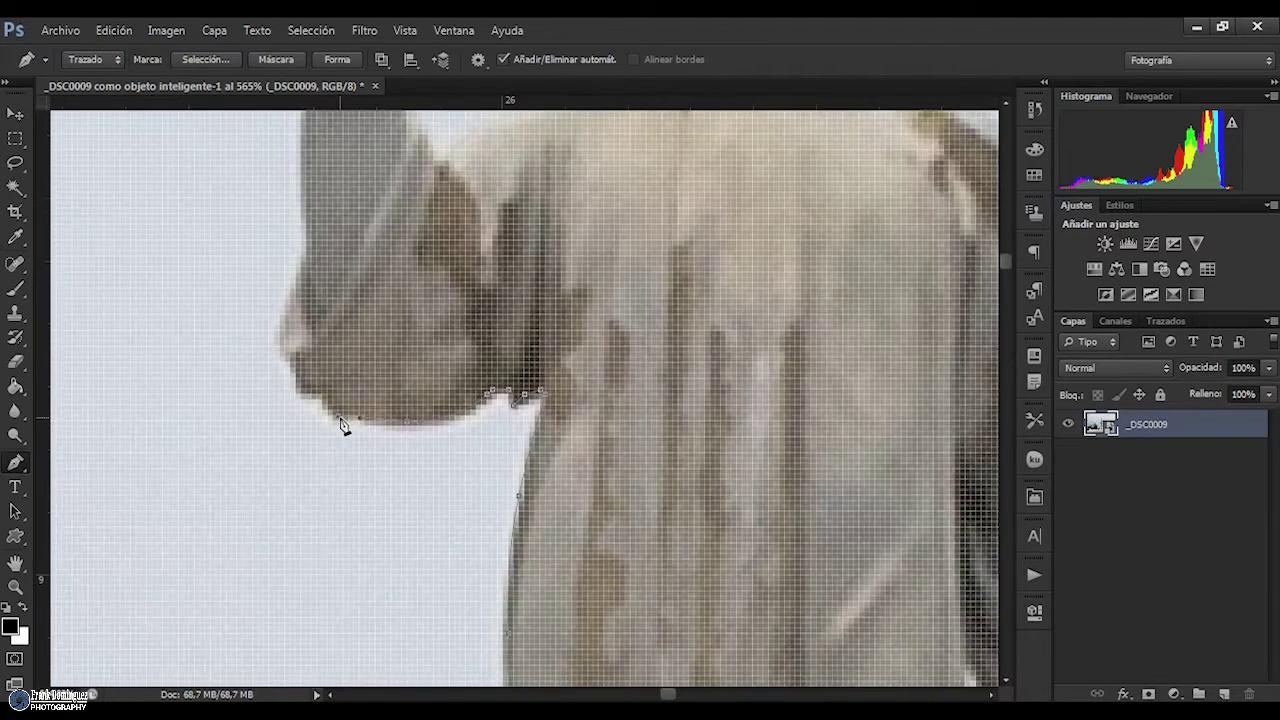
scroll(307, 275, "up", 3)
scroll(385, 300, "left", 1)
scroll(409, 351, "down", 3)
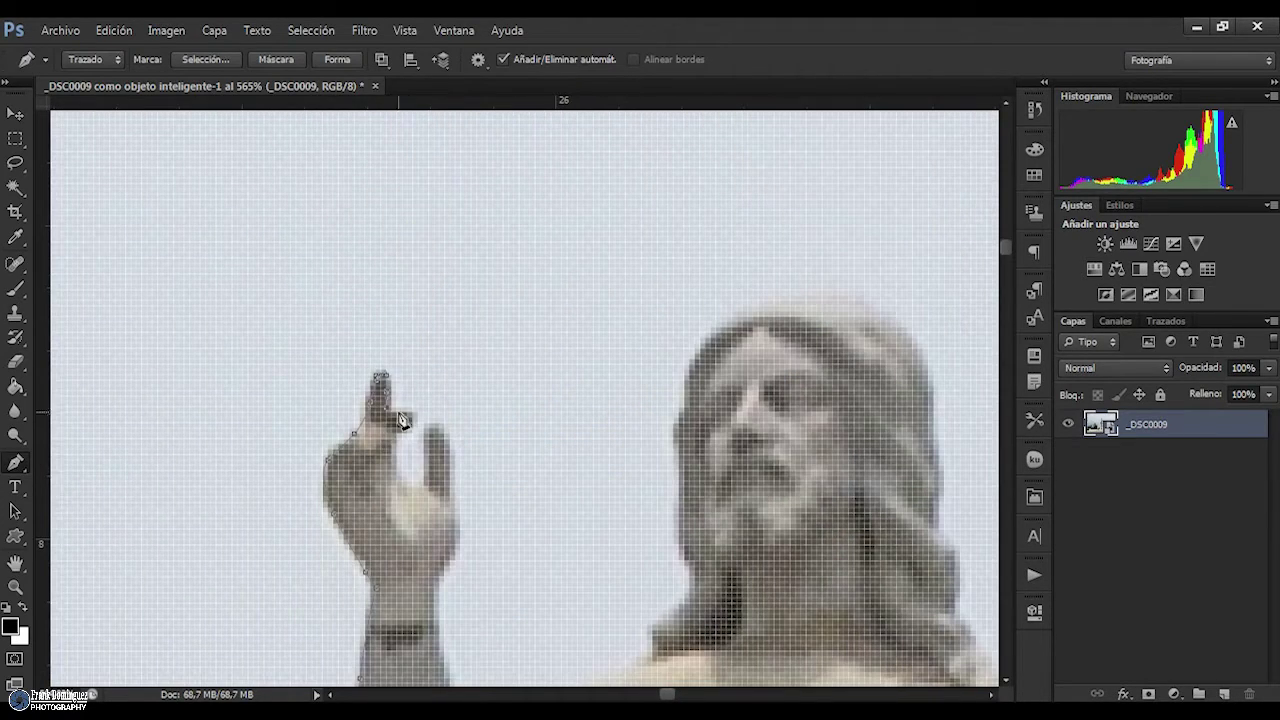
scroll(434, 457, "up", 2)
left_click(434, 457)
scroll(514, 380, "up", 2)
left_click(500, 401)
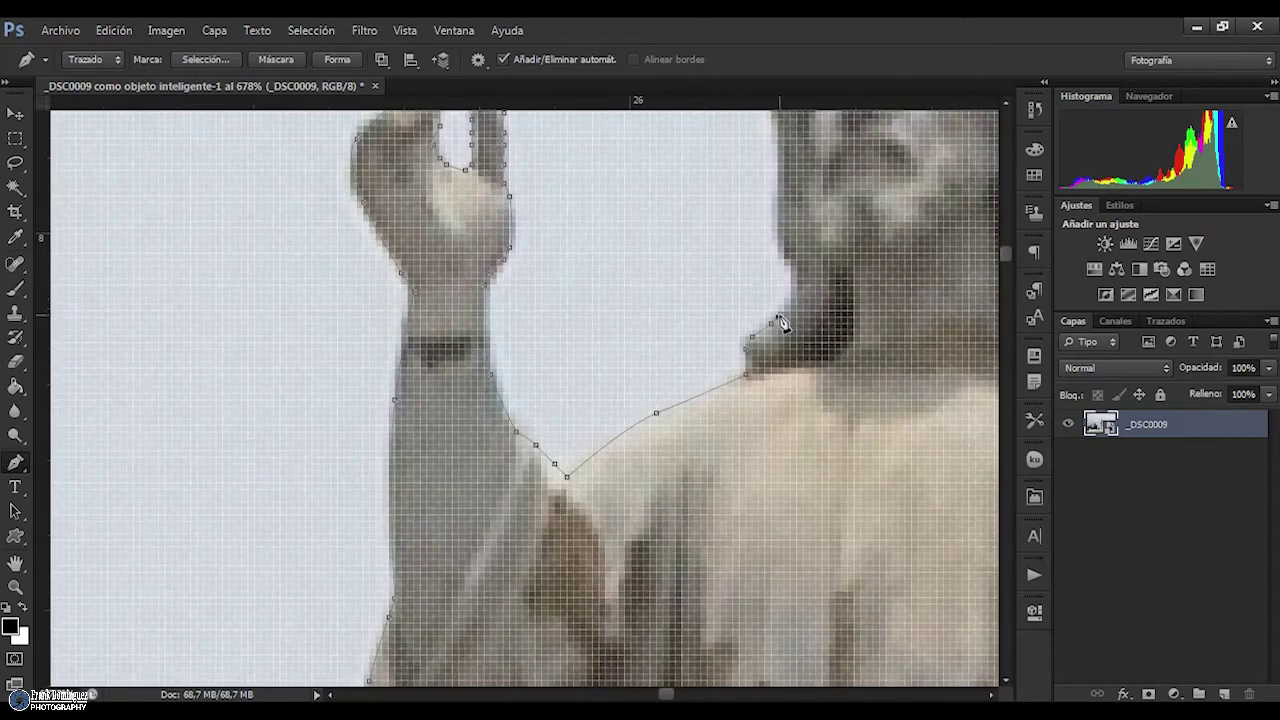
scroll(565, 433, "up", 3)
scroll(565, 433, "right", 2)
left_click(565, 433)
left_click(719, 252)
left_click(758, 258)
left_click(811, 271)
left_click(827, 288)
left_click(843, 311)
left_click_drag(847, 350, 652, 220)
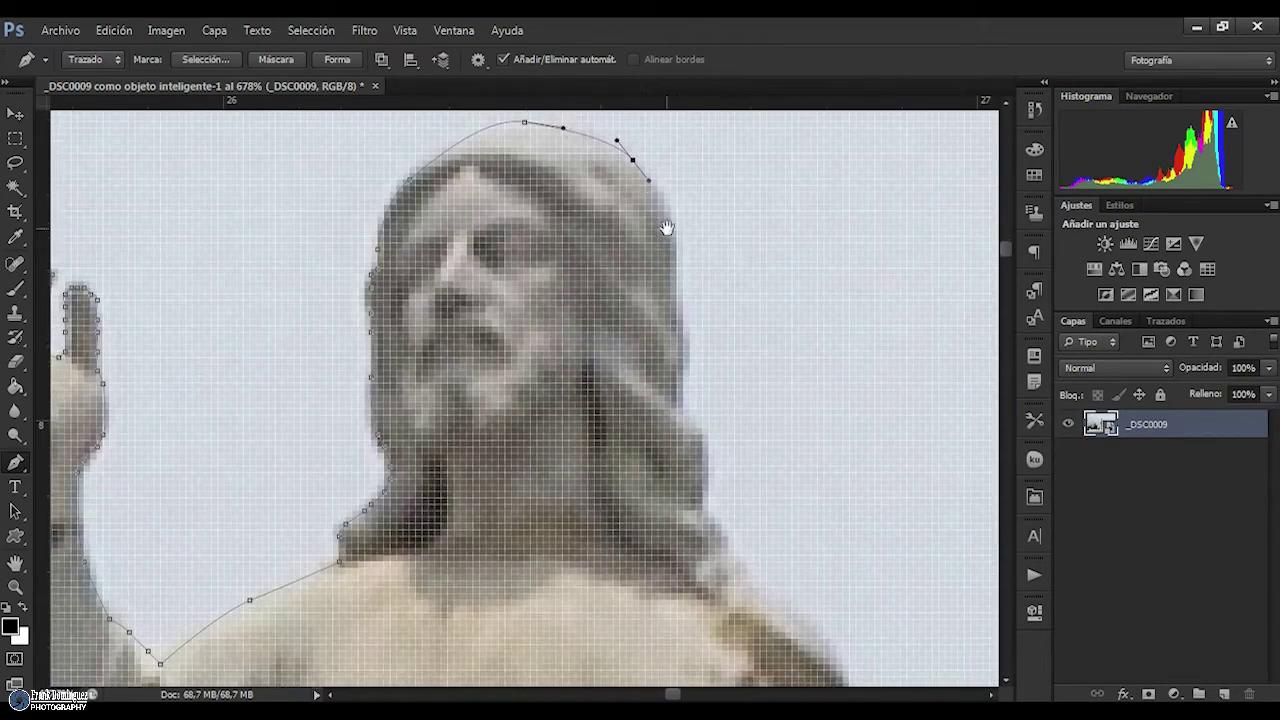
Continue the path down the statue's right arm and around the lowered hand
scroll(703, 459, "down", 5)
scroll(689, 431, "down", 5)
scroll(763, 509, "down", 5)
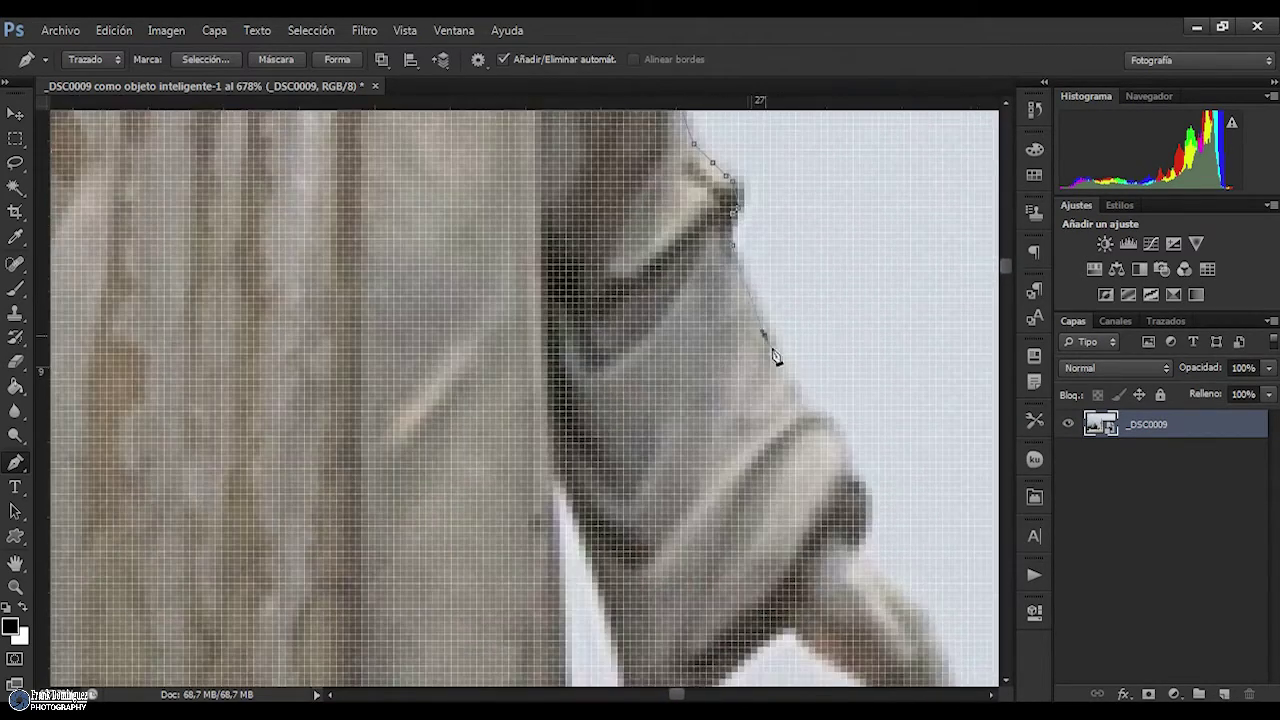
scroll(763, 334, "right", 2)
left_click(722, 356)
left_click(816, 524)
scroll(851, 571, "down", 2)
scroll(712, 378, "up", 1)
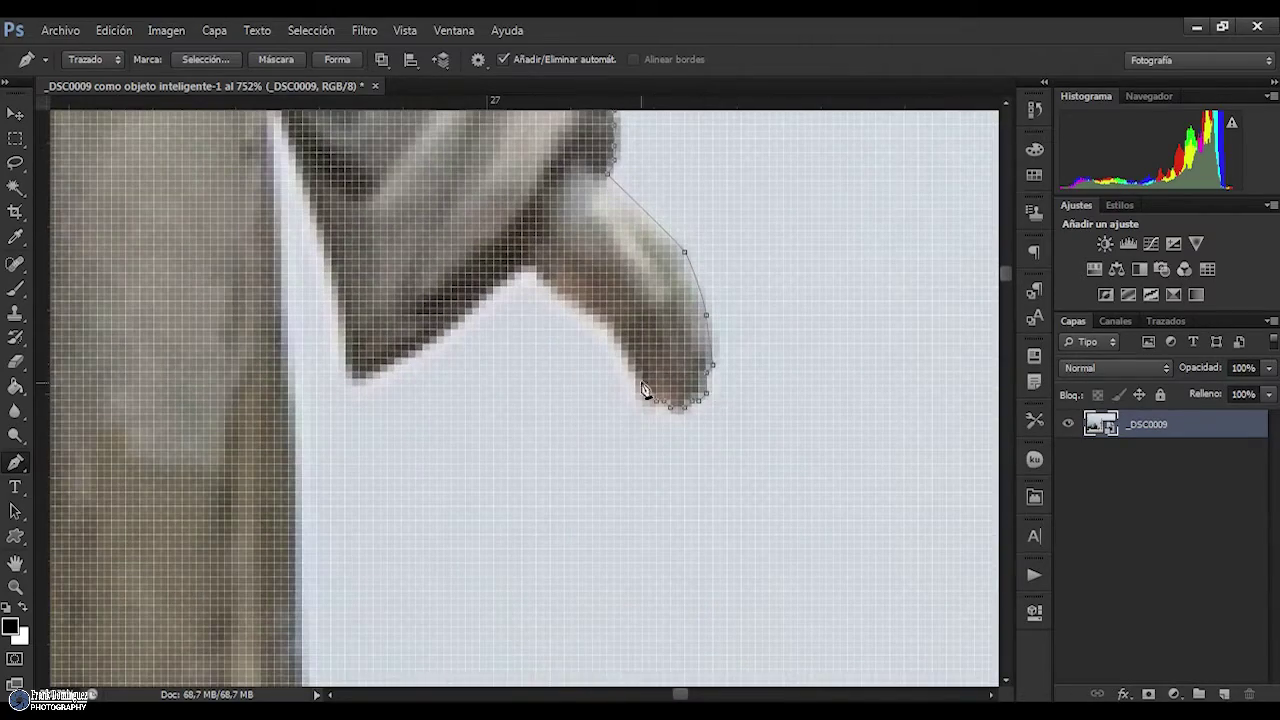
left_click(421, 344)
scroll(394, 366, "down", 3)
scroll(543, 240, "down", 5)
scroll(597, 404, "down", 5)
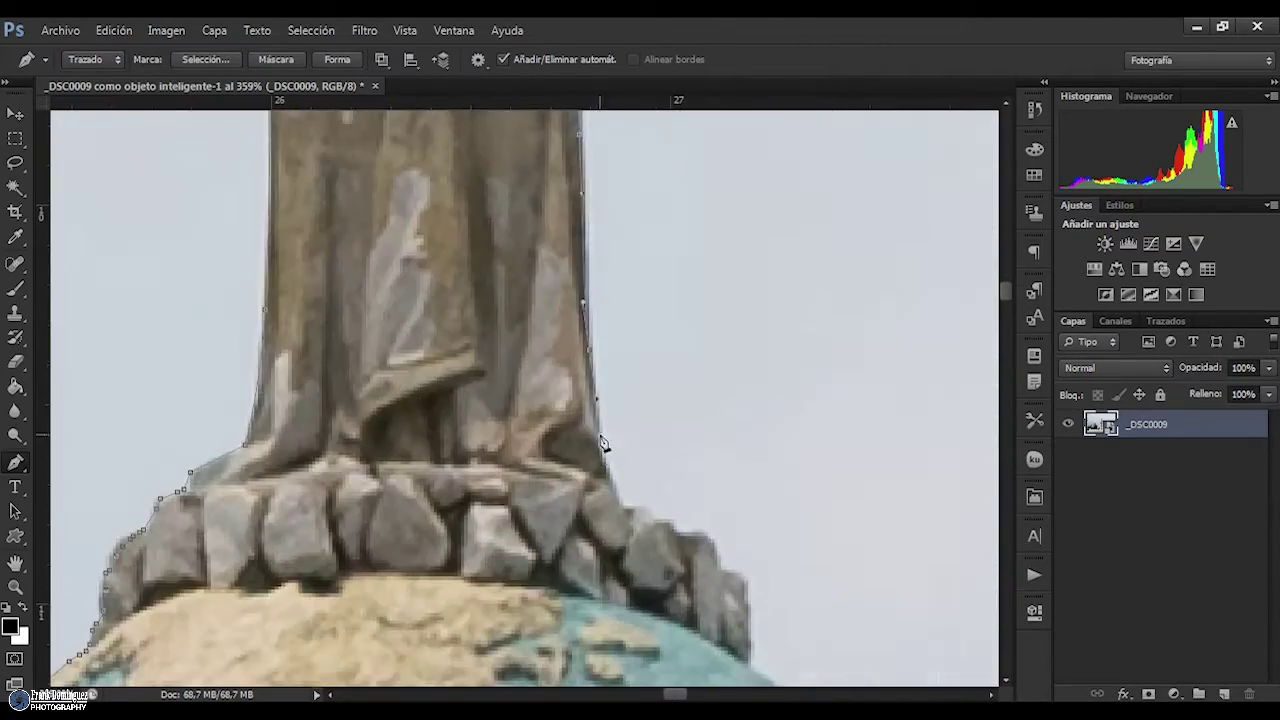
scroll(657, 521, "down", 5)
scroll(662, 456, "down", 5)
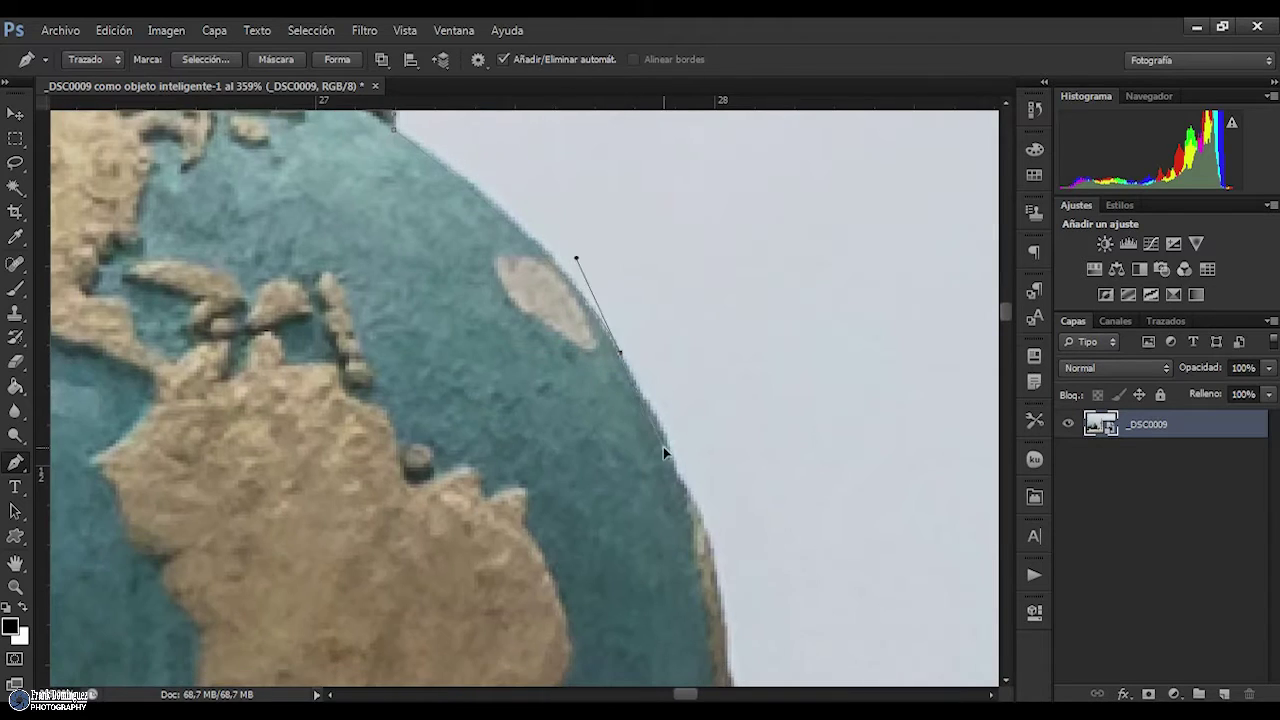
Extend the path along the globe's right edge, the marble column and its curved base
left_click(662, 456)
scroll(709, 400, "down", 5)
scroll(709, 400, "down", 3)
scroll(726, 453, "down", 3)
scroll(673, 309, "down", 5)
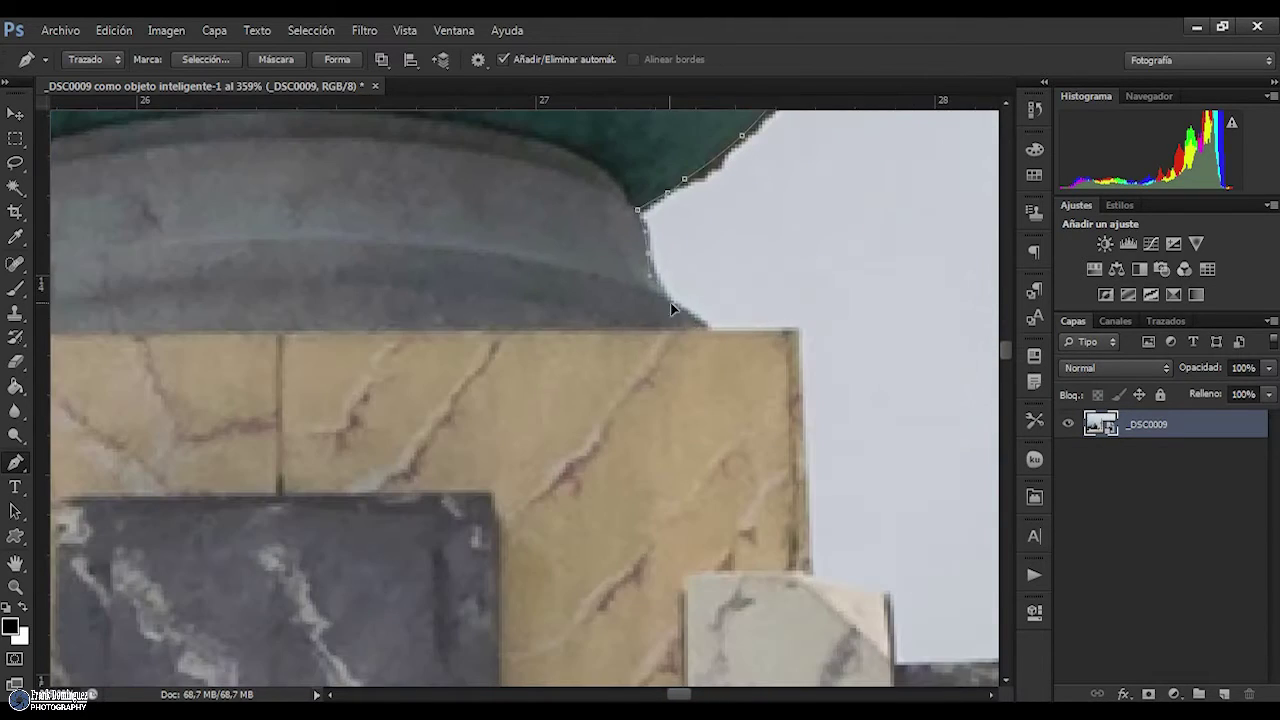
scroll(694, 329, "down", 5)
scroll(734, 534, "down", 5)
scroll(703, 449, "down", 3)
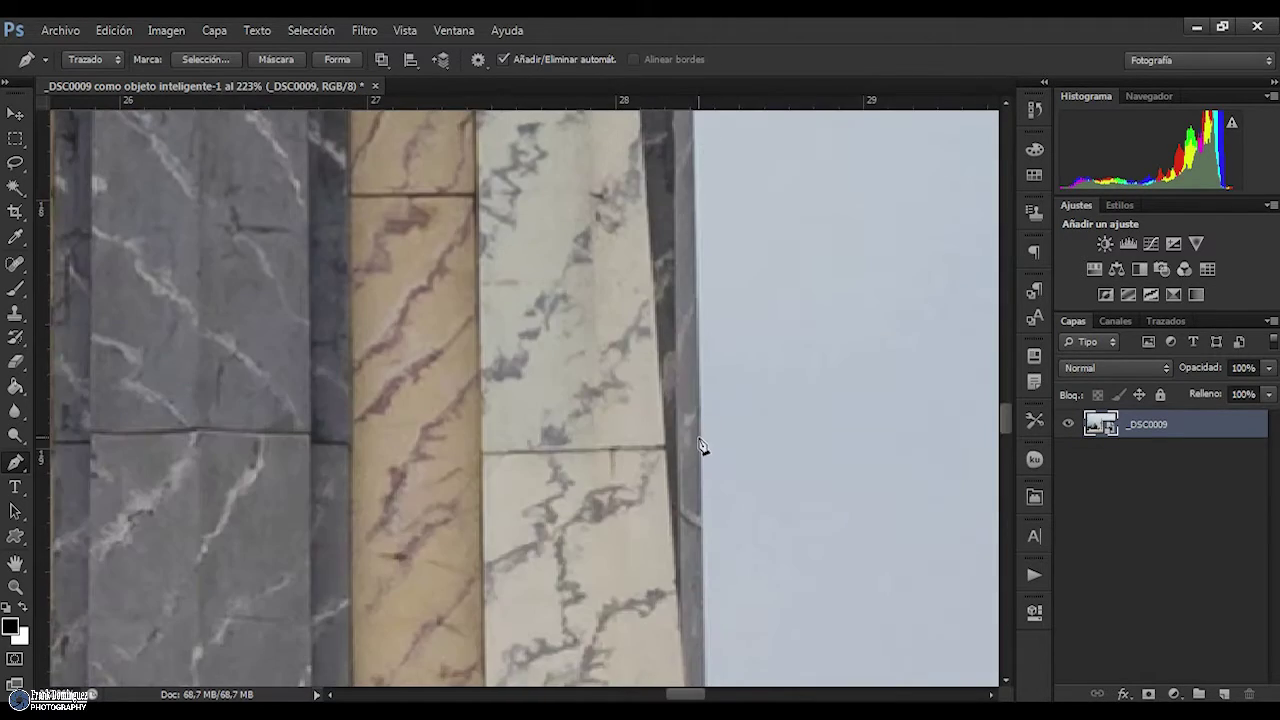
left_click(720, 443)
scroll(694, 163, "down", 5)
scroll(677, 480, "down", 5)
scroll(666, 406, "down", 5)
left_click(627, 415)
left_click(681, 465)
scroll(808, 545, "right", 5)
scroll(731, 557, "right", 5)
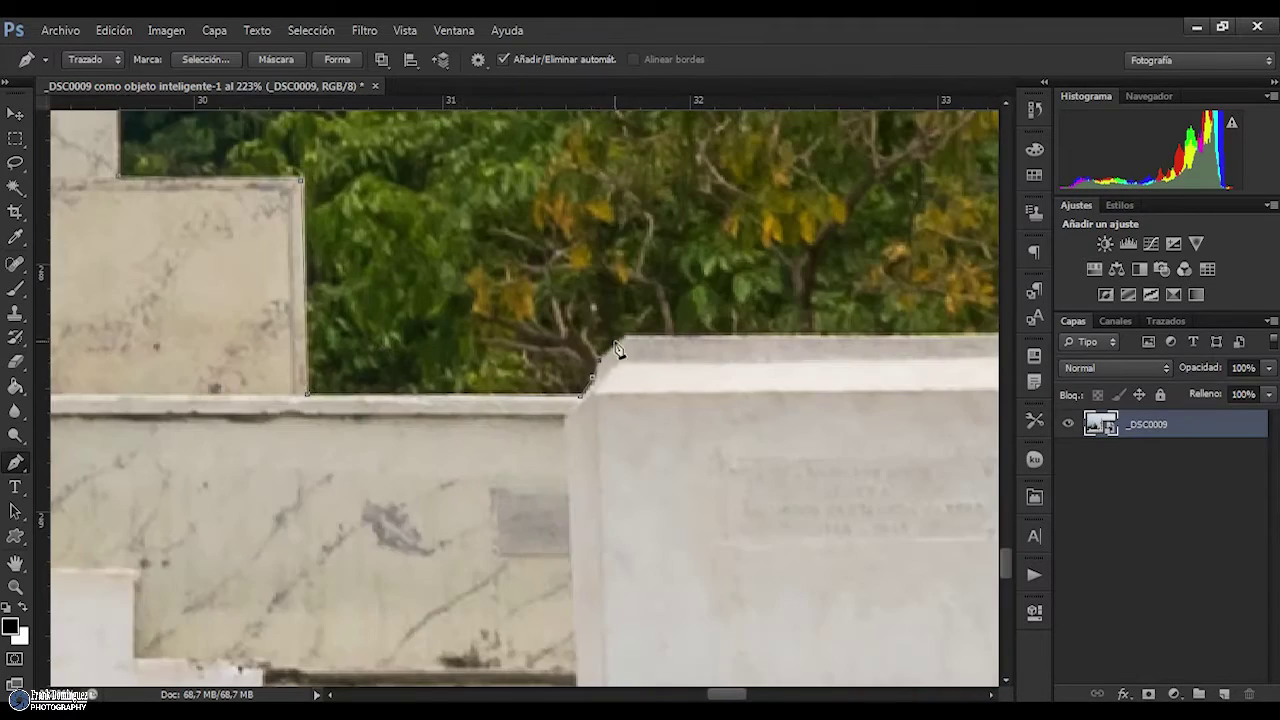
scroll(617, 351, "right", 5)
scroll(646, 307, "right", 5)
Finish the outline along the wall top, the pillar and its flared base
left_click(606, 325)
scroll(951, 329, "right", 5)
scroll(971, 363, "right", 5)
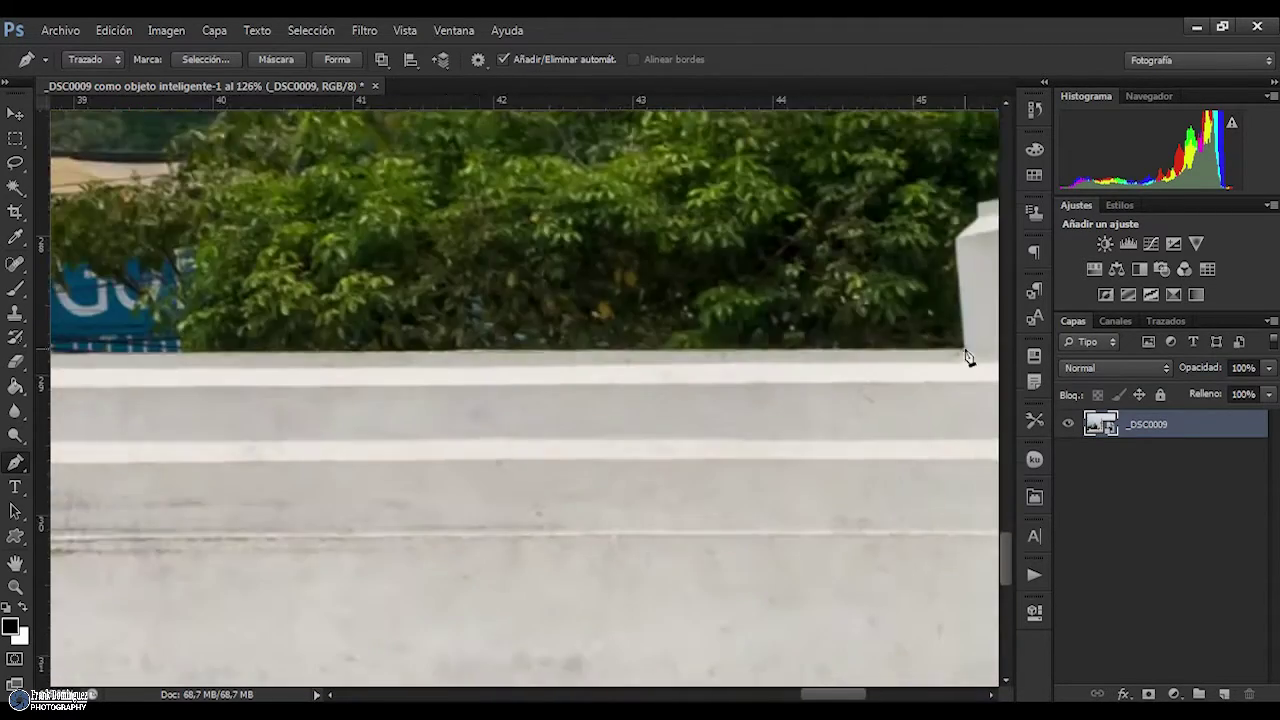
left_click(450, 217)
left_click(490, 150)
scroll(509, 163, "up", 3)
left_click(461, 310)
left_click(848, 320)
scroll(651, 343, "right", 5)
scroll(700, 480, "down", 5)
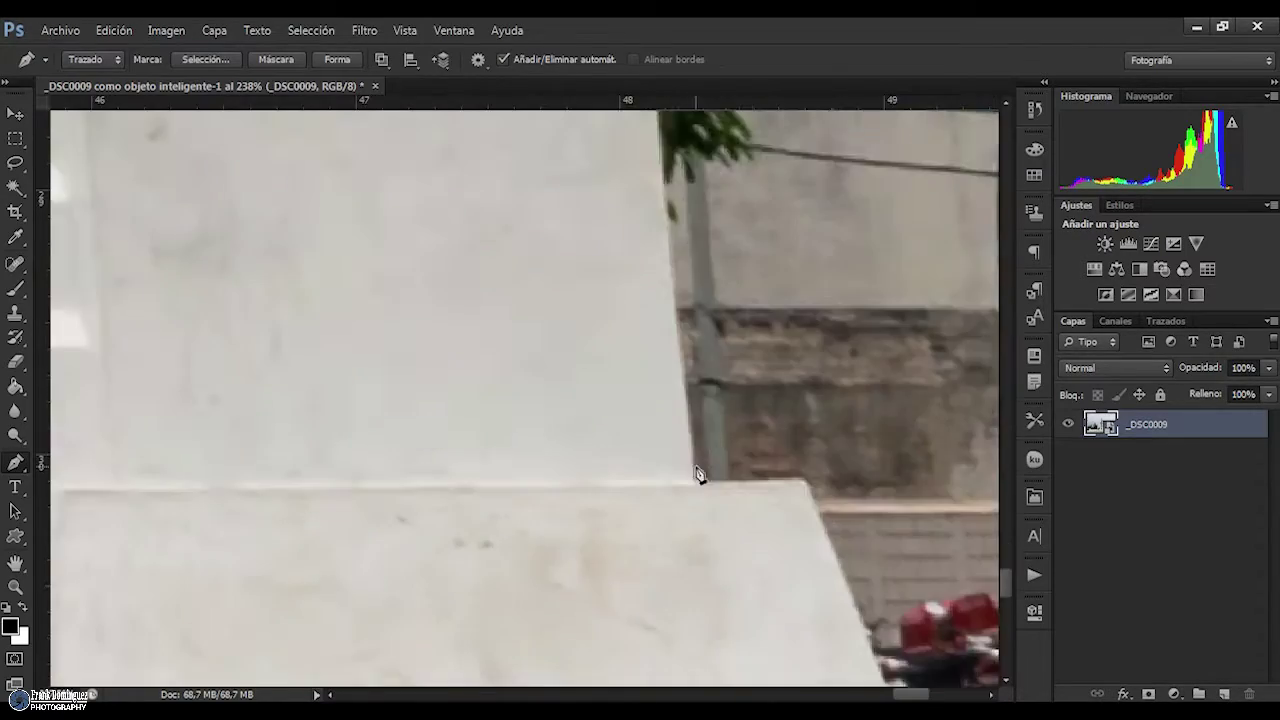
scroll(591, 471, "down", 5)
left_click(591, 471)
scroll(868, 402, "up", 2)
scroll(868, 402, "down", 10)
scroll(360, 157, "up", 1)
Turn the monument path into a layer mask and refine the mask edges
key("ctrl+Return")
left_click(1148, 694)
key("ctrl+alt+r")
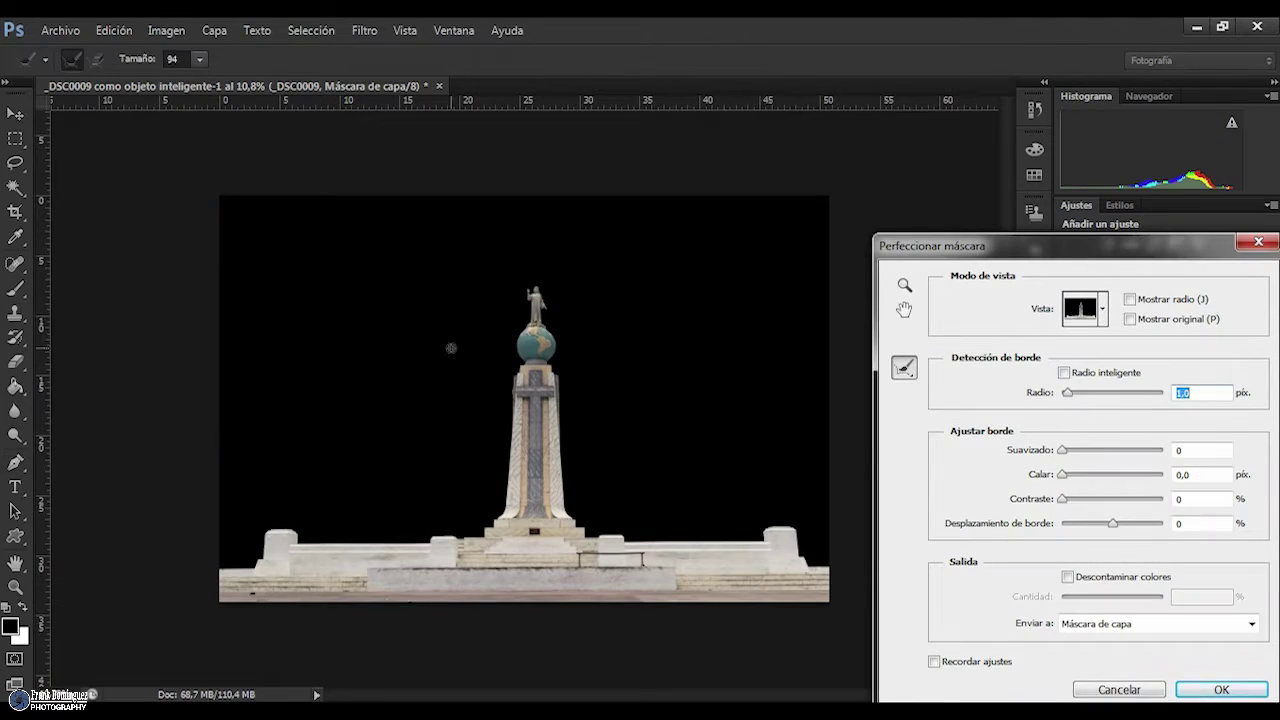
key("z")
key("ctrl+plus")
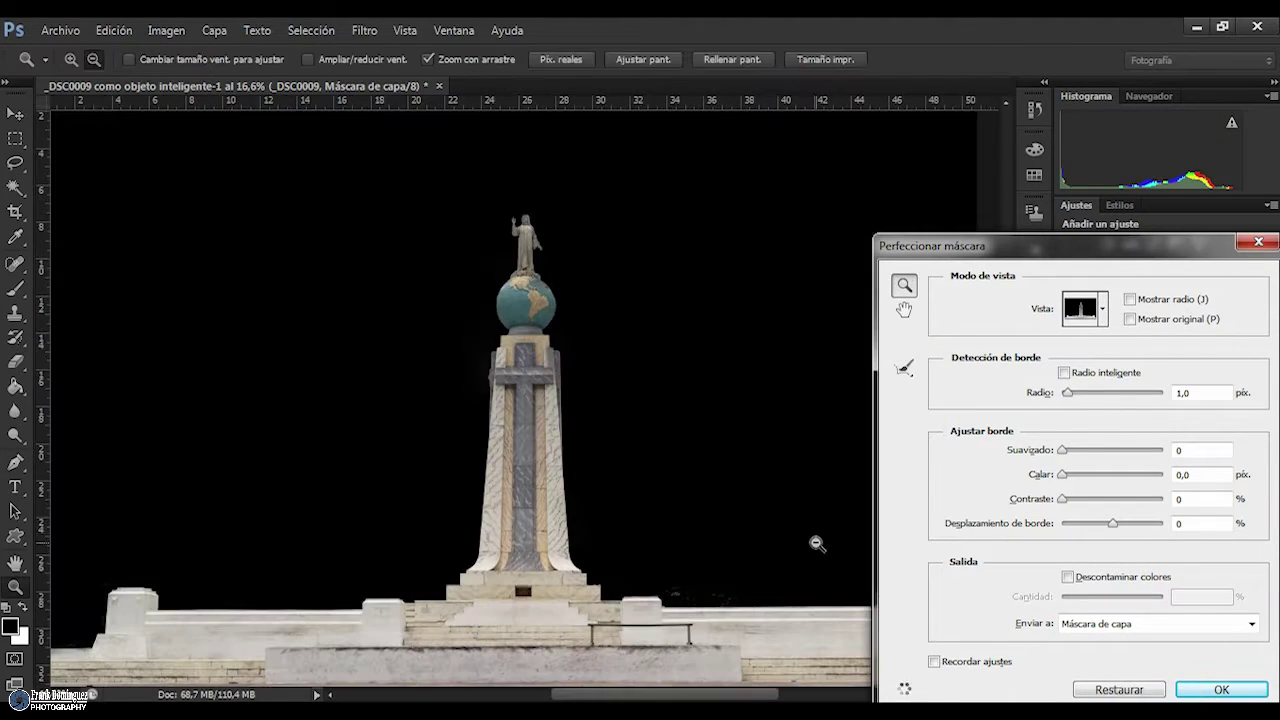
key("Return")
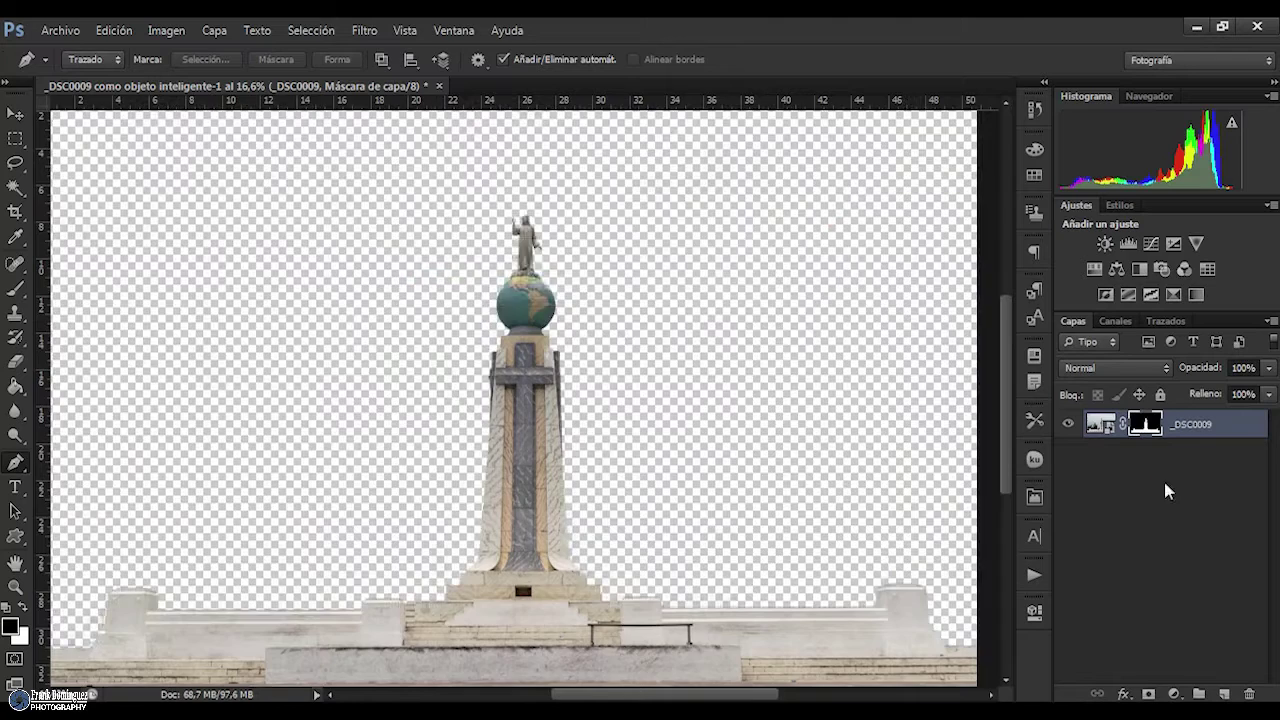
Switch to the Brush on the mask and check its size settings
scroll(846, 386, "up", 3)
key("b")
right_click(856, 372)
key("Escape")
scroll(377, 284, "left", 10)
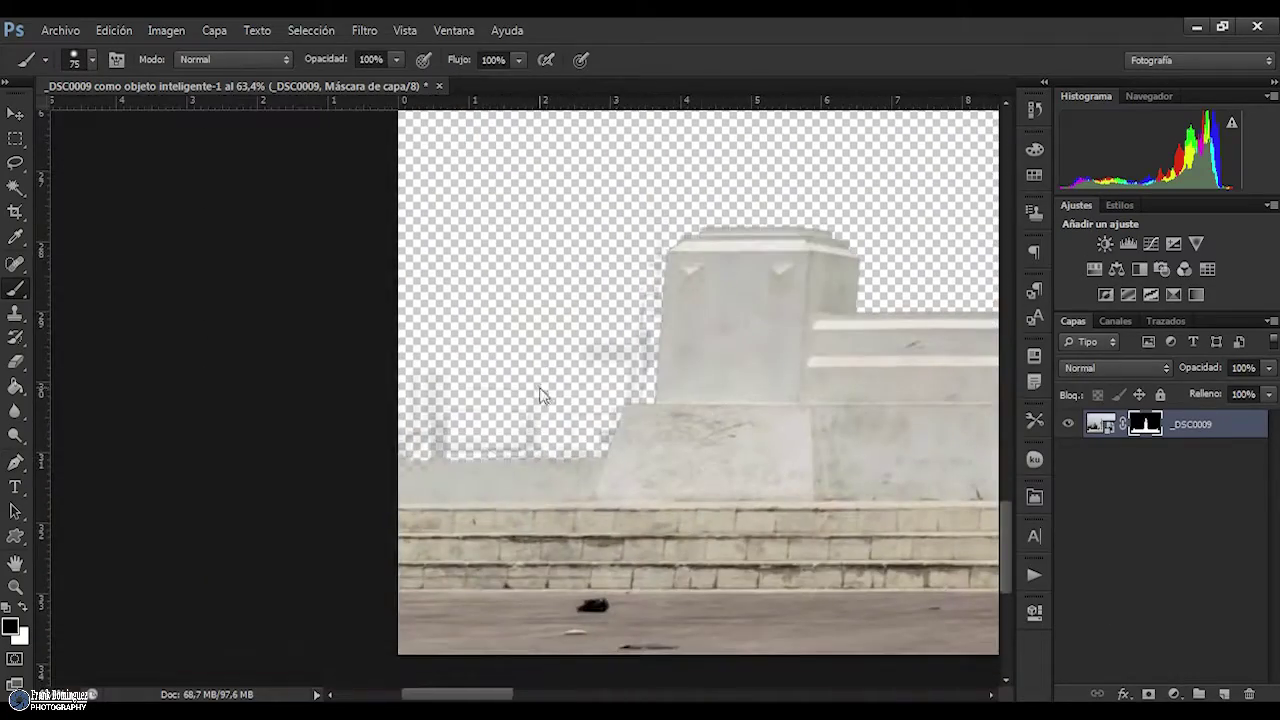
scroll(623, 359, "down", 5)
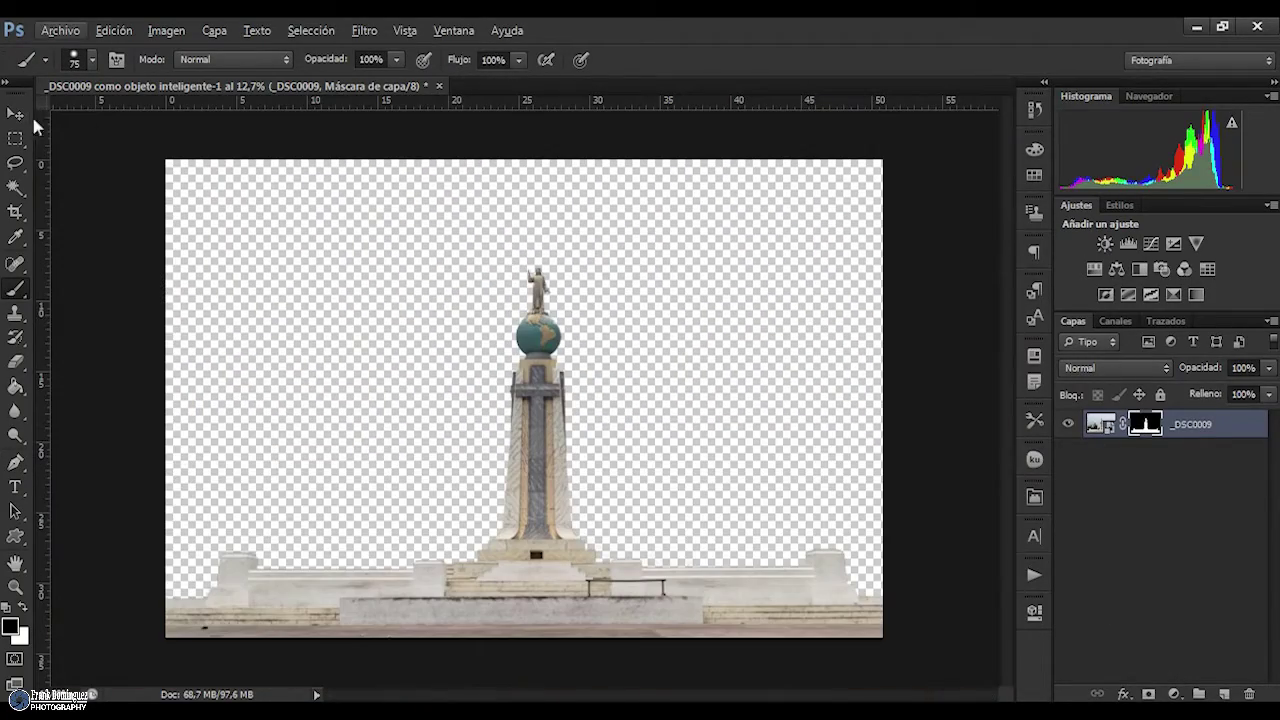
Duplicate the monument layer and clone the blue specks off the steps and plaza
key("ctrl+j")
left_click(15, 263)
left_click(114, 263)
scroll(264, 527, "up", 10)
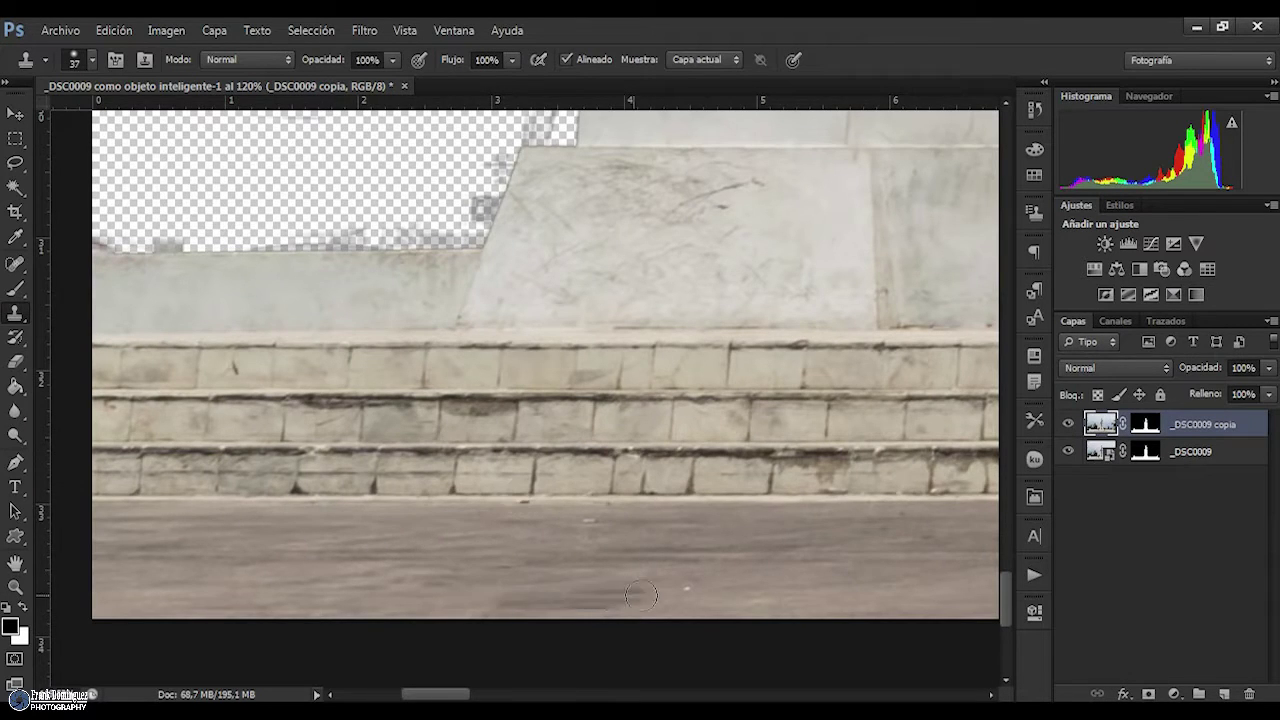
scroll(620, 520, "right", 10)
scroll(830, 415, "right", 7)
scroll(535, 500, "right", 7)
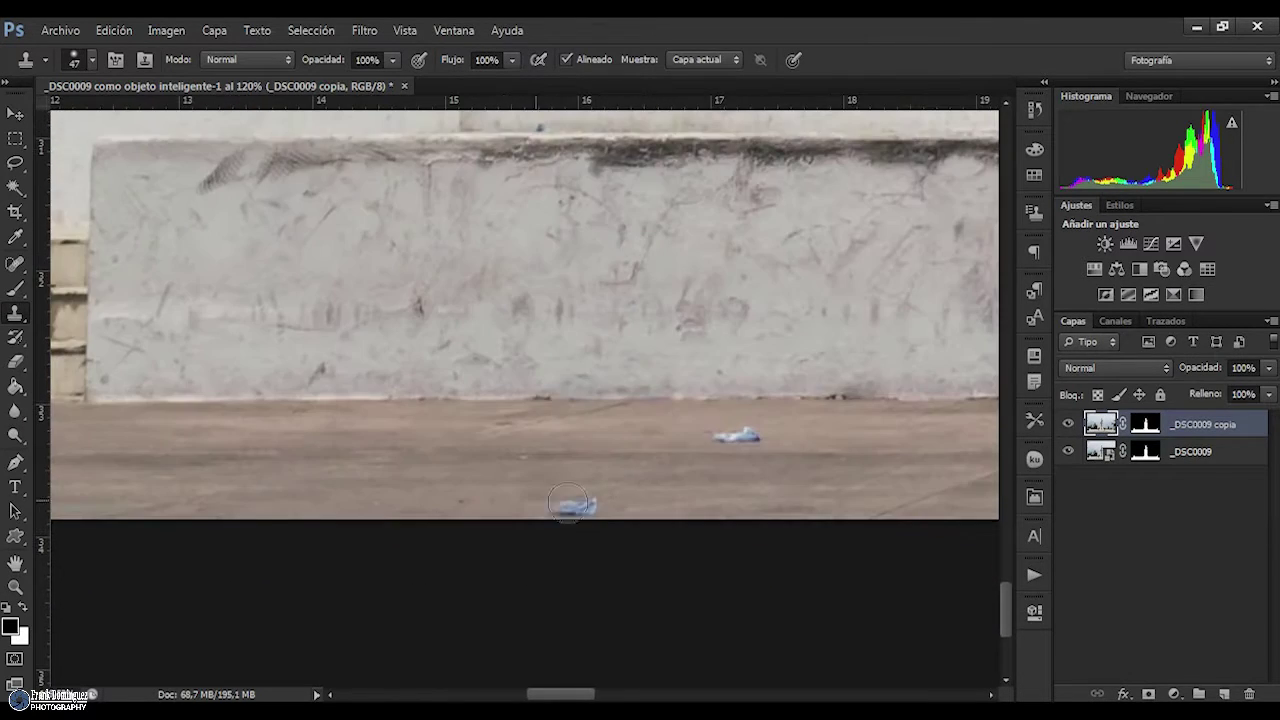
scroll(786, 462, "up", 1)
scroll(666, 334, "right", 5)
scroll(591, 337, "right", 4)
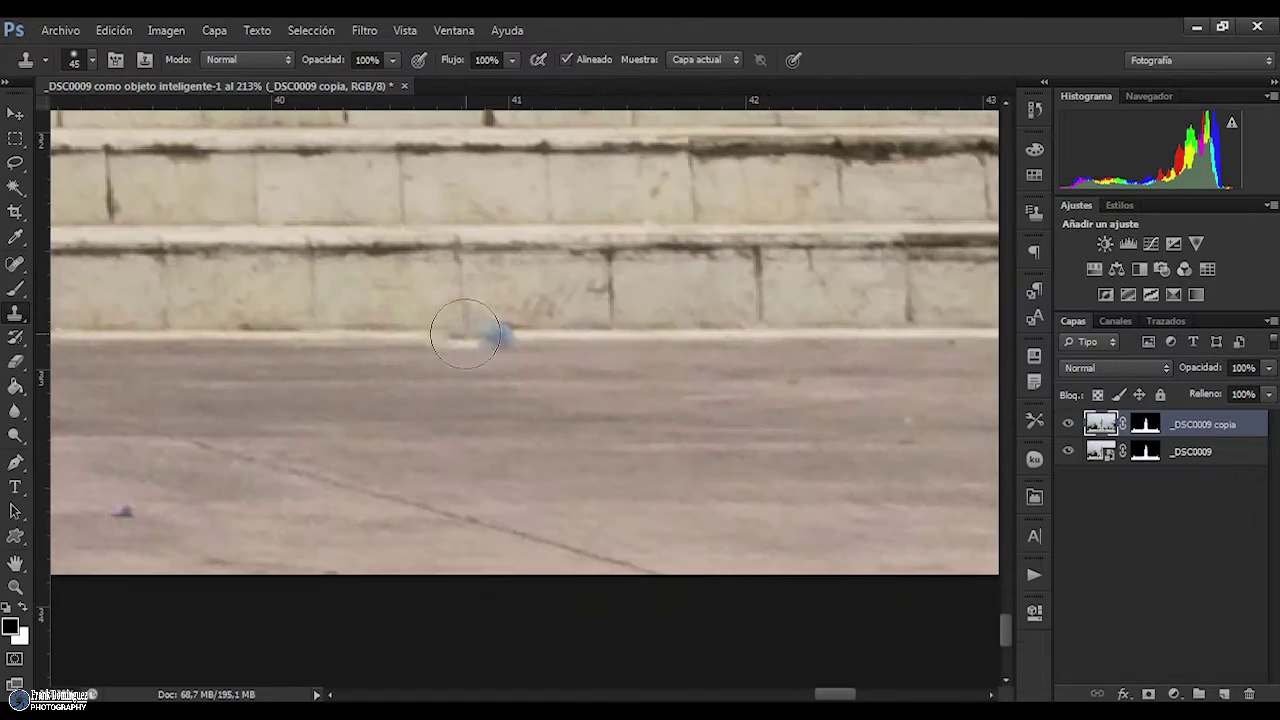
scroll(527, 380, "down", 2)
scroll(527, 380, "right", 5)
scroll(527, 380, "up", 2)
scroll(600, 400, "down", 1)
scroll(654, 418, "up", 1)
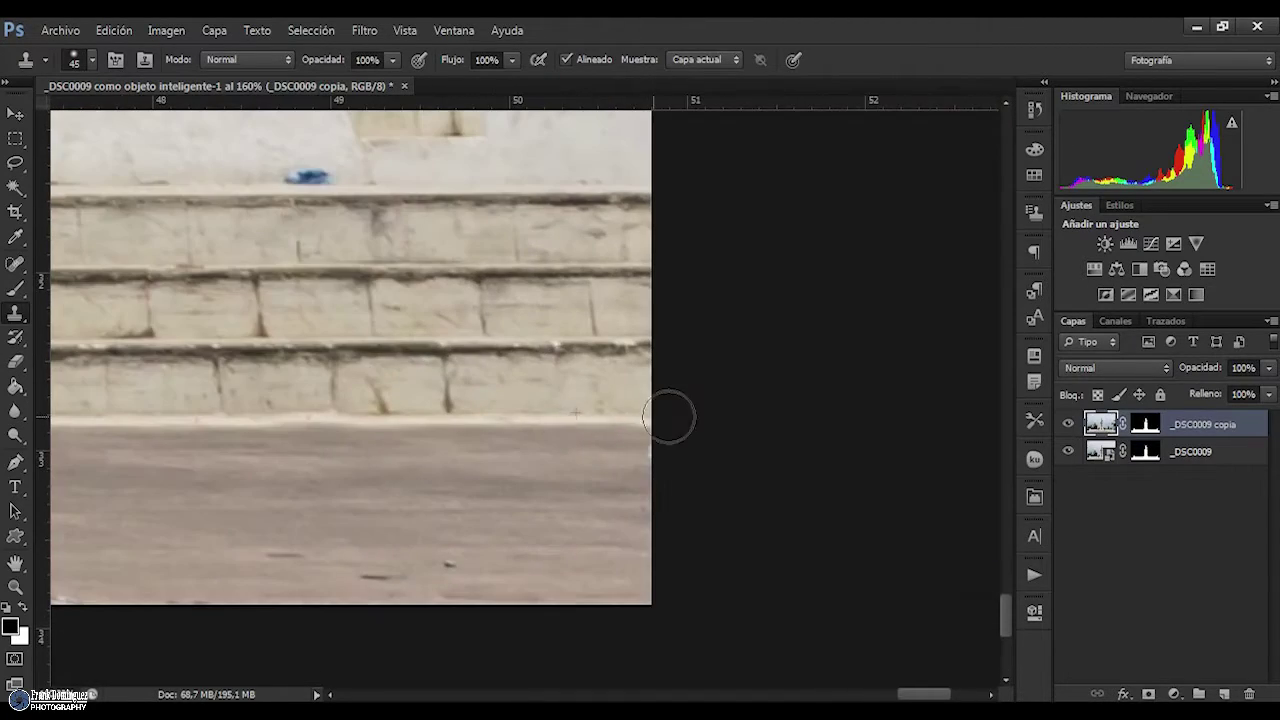
scroll(320, 183, "down", 3)
scroll(548, 377, "up", 5)
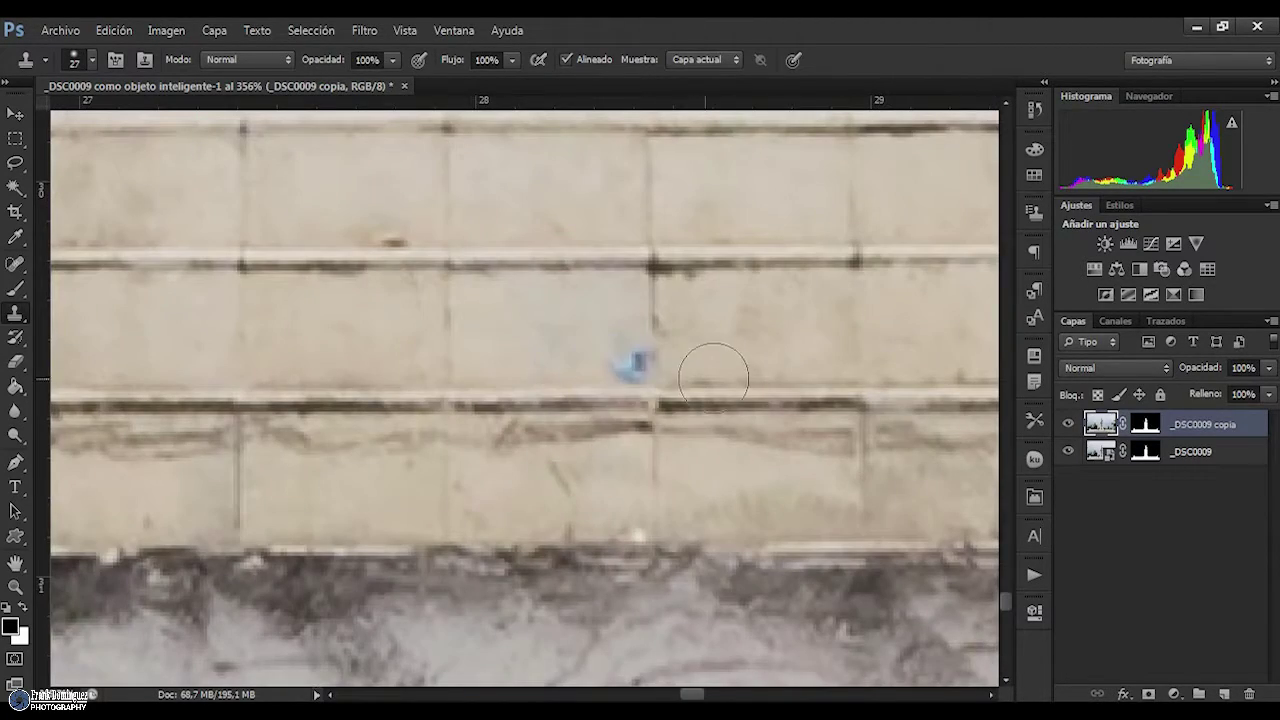
scroll(623, 334, "down", 3)
scroll(623, 334, "up", 2)
scroll(560, 354, "down", 3)
scroll(706, 407, "down", 5)
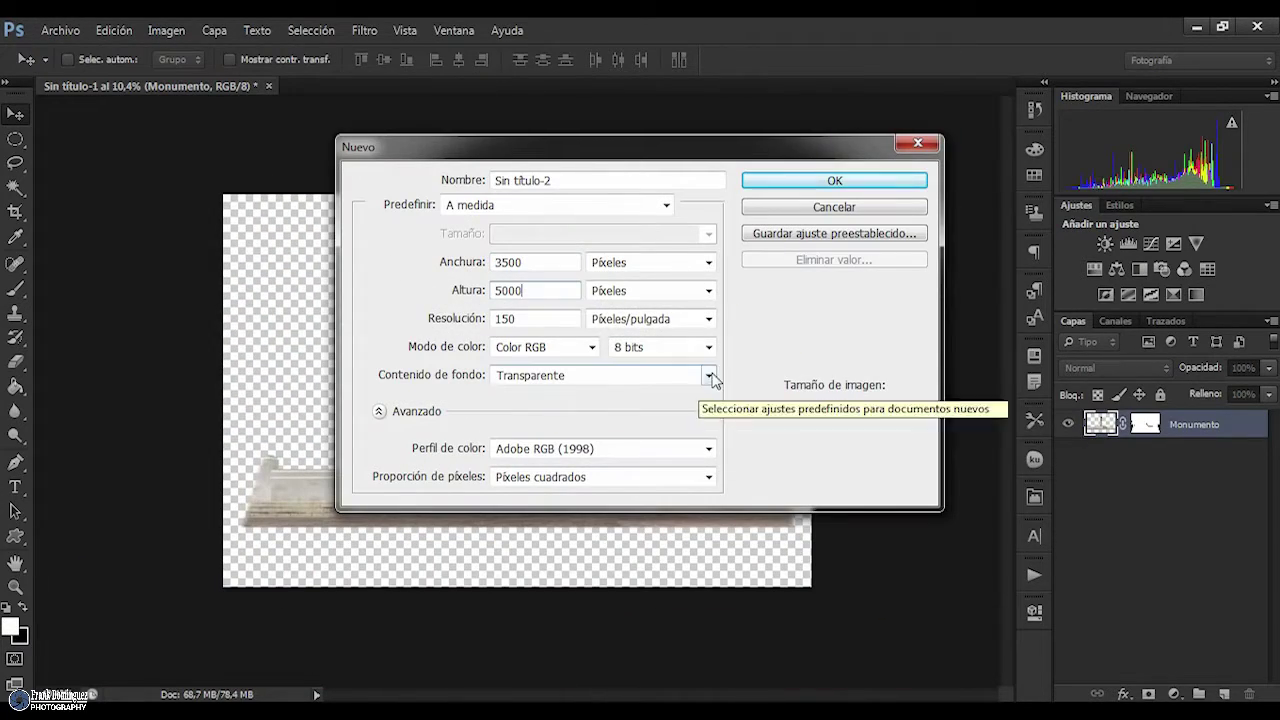
Create the 3500×5000 px transparent document and place the wine-glass photo, enlarged
key("Return")
key("ctrl+o")
key("Escape")
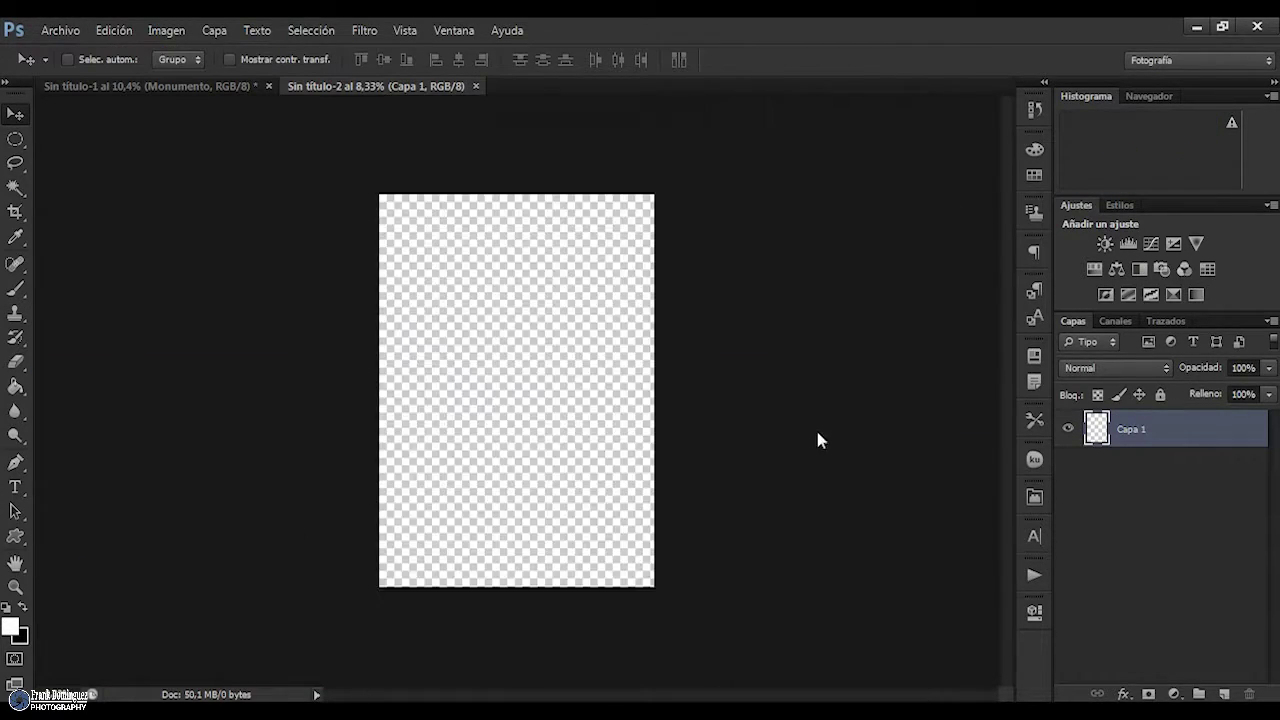
mouse_move(540, 366)
left_mouse_down()
mouse_move(624, 410)
mouse_move(586, 414)
left_mouse_up()
key("Return")
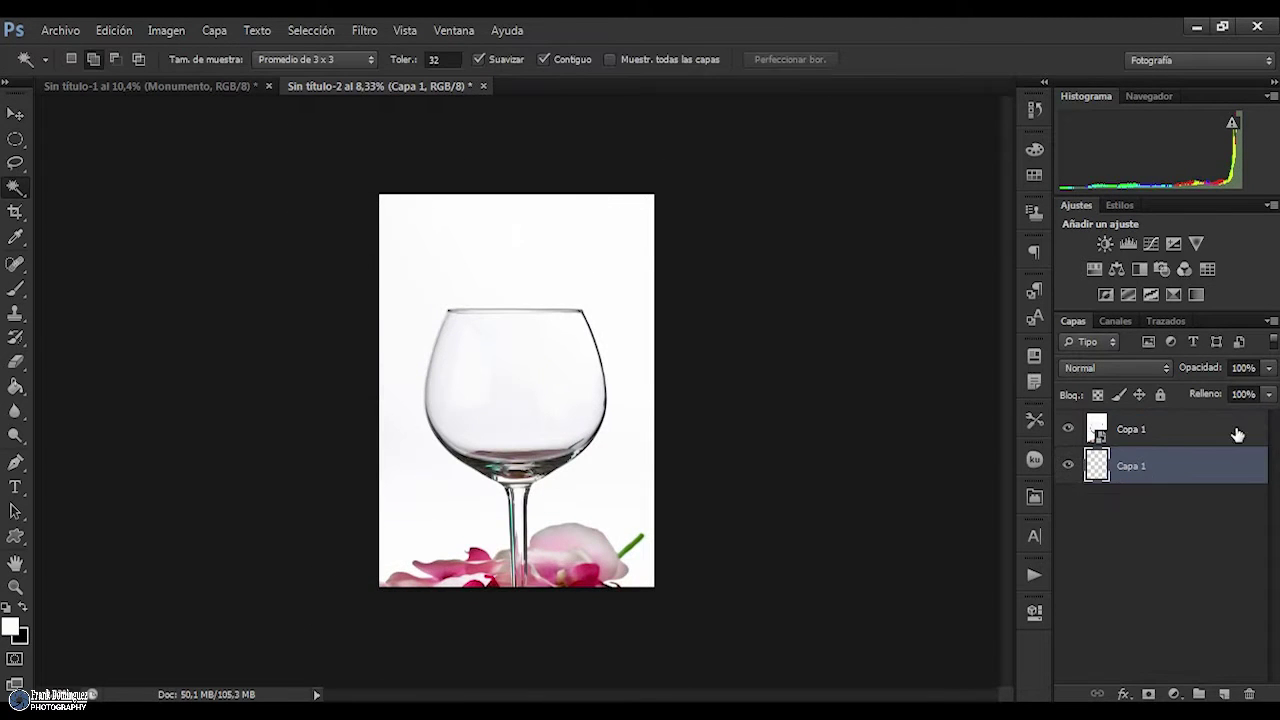
Mask Copa 1 to the glass, paint out the pink flowers, then fit view and show rulers
left_click(311, 30)
left_click(320, 103)
left_click(1148, 694)
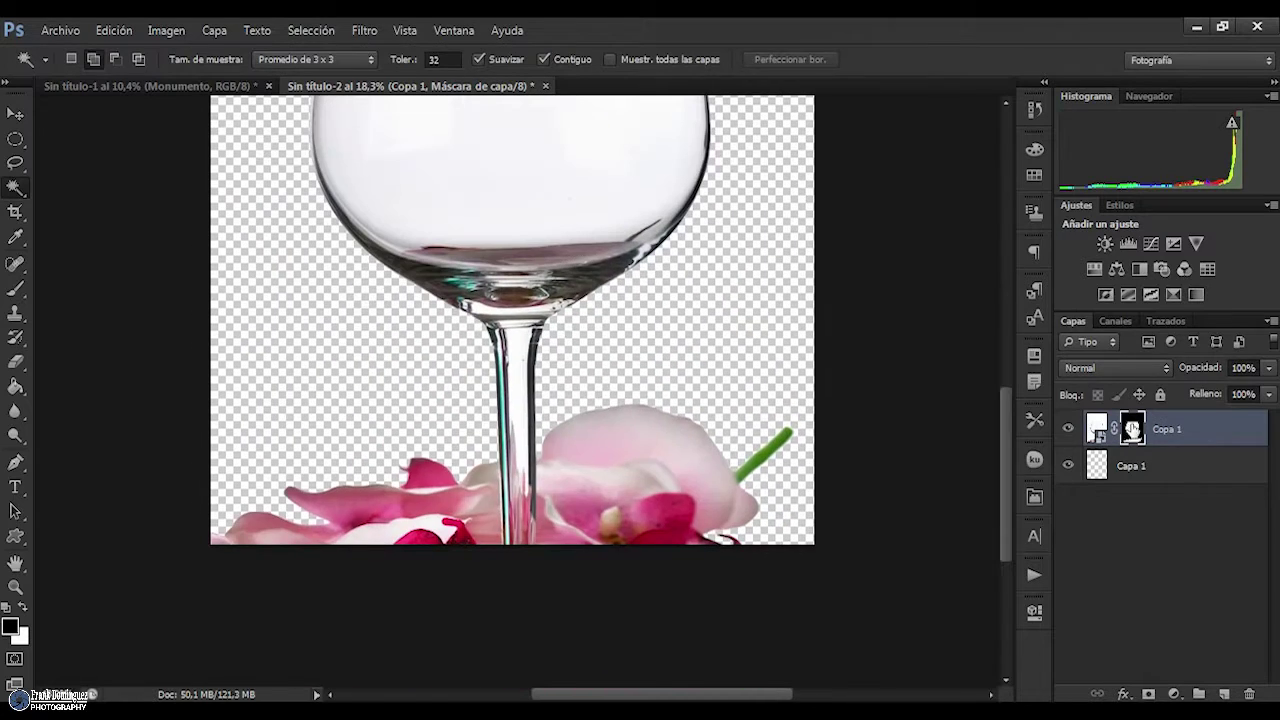
key("b")
right_click(434, 374)
left_click_drag(270, 495, 415, 550)
left_click_drag(639, 432, 740, 500)
key("ctrl+0")
key("ctrl+r")
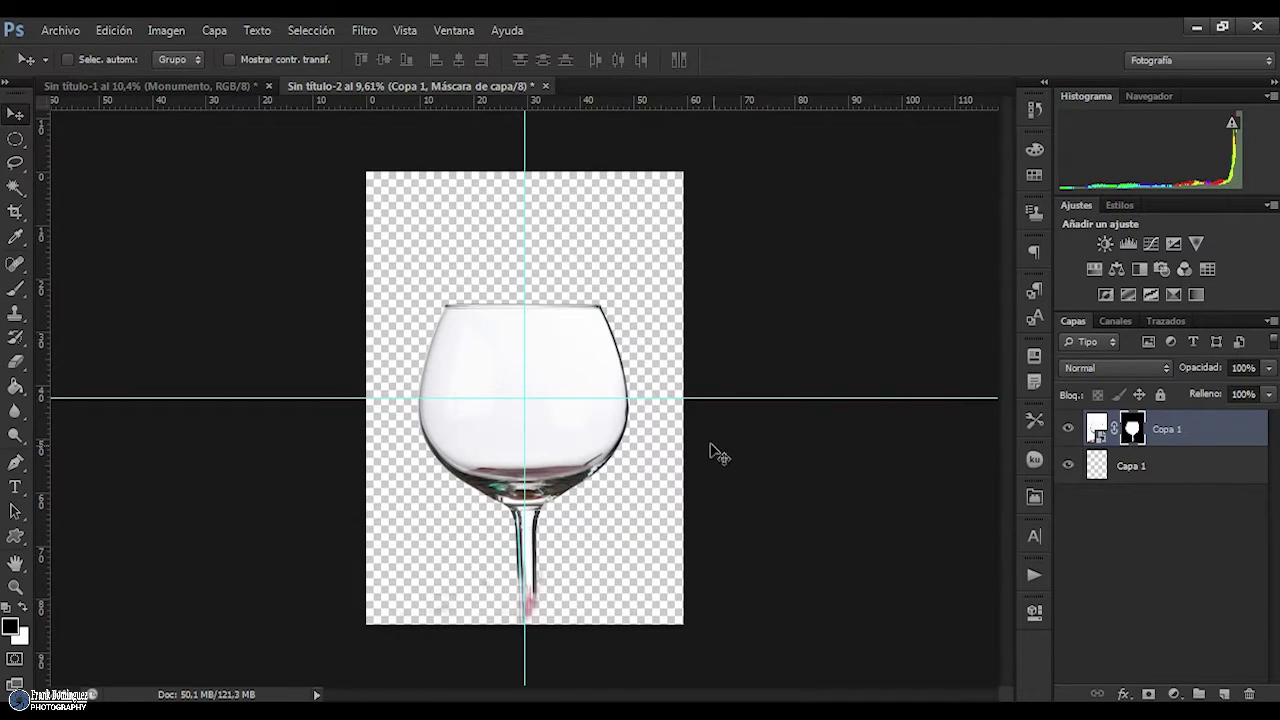
Place the second wine-glass photo, scale it to match the first glass, and rename its layer
left_click(60, 30)
double_click(820, 329)
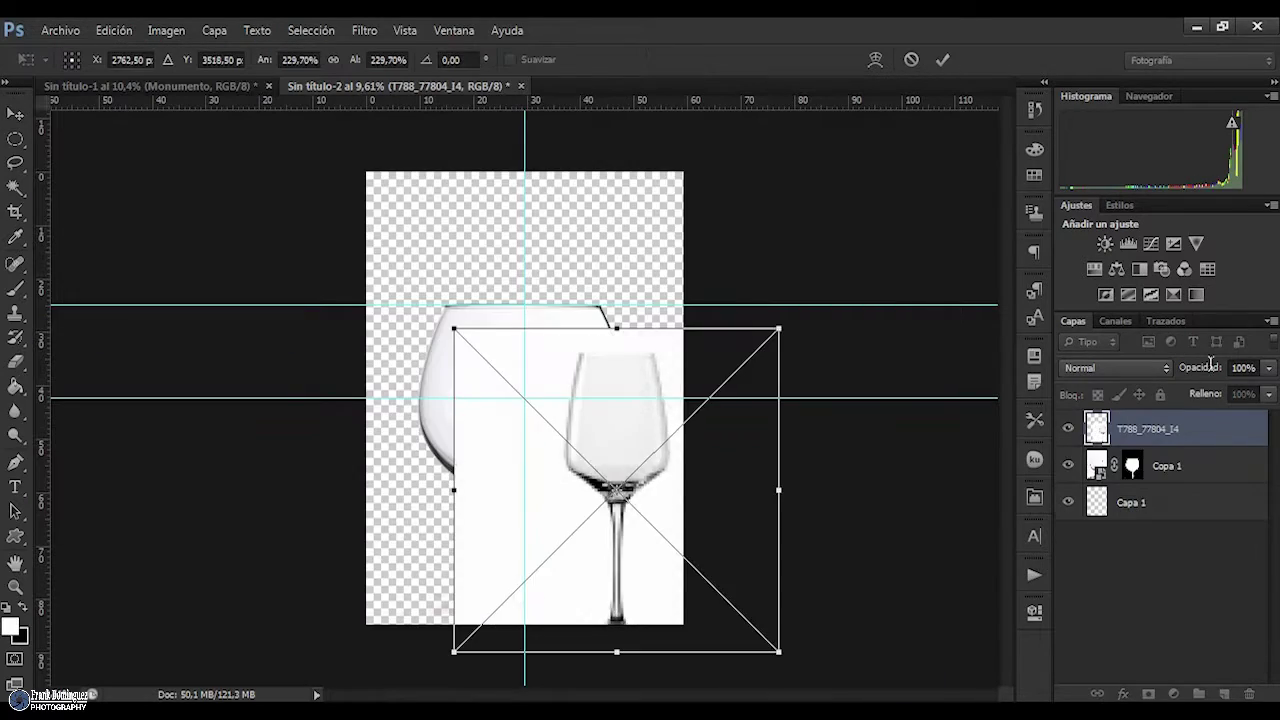
left_click_drag(520, 400, 603, 508)
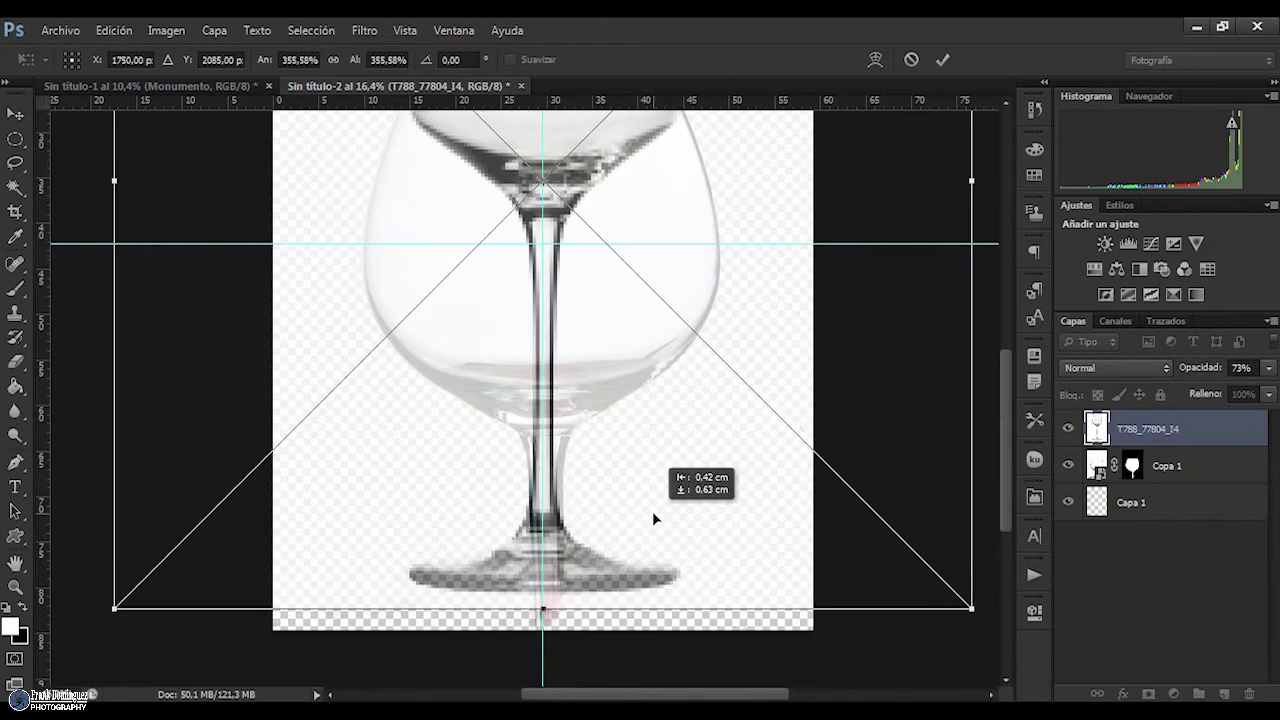
double_click(1148, 429)
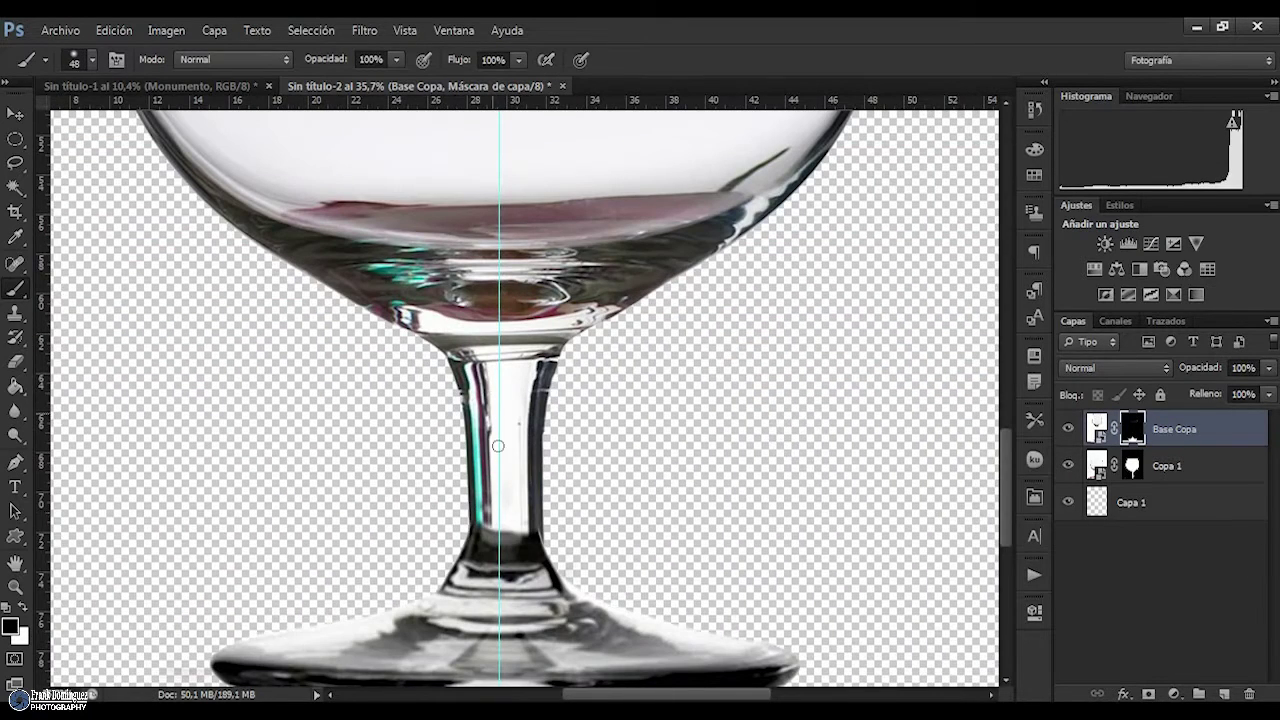
Trace the glass rim and bowl edge with Pen anchor points
scroll(719, 397, "down", 5)
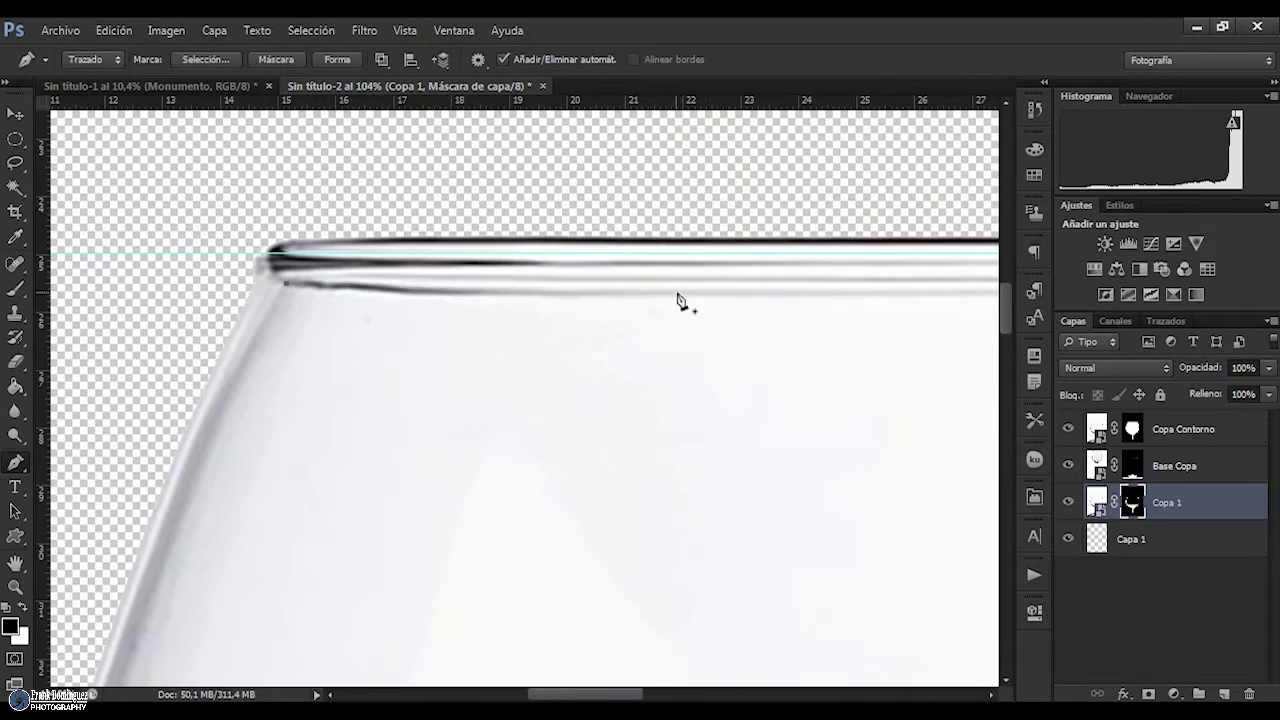
scroll(677, 302, "right", 10)
scroll(705, 507, "down", 2)
left_click(695, 452)
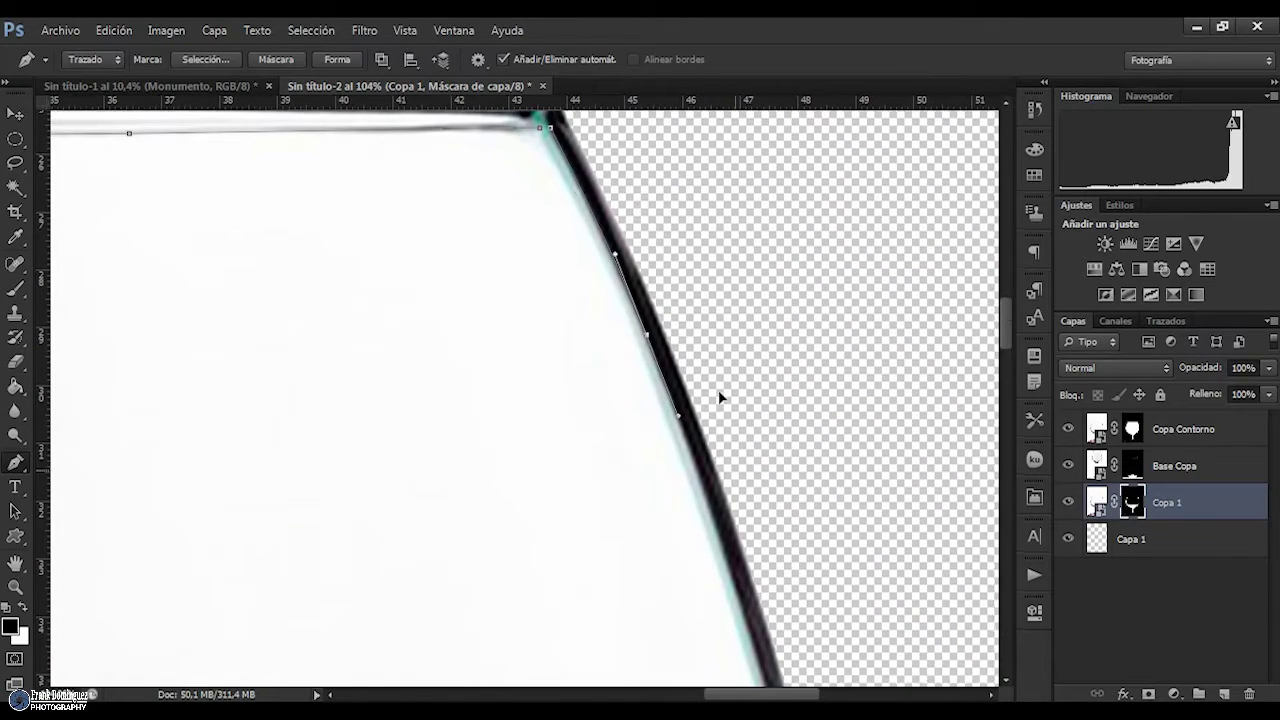
scroll(720, 397, "down", 4)
left_click(729, 451)
scroll(729, 451, "down", 2)
left_click(794, 449)
scroll(794, 449, "down", 2)
left_click(753, 506)
scroll(753, 506, "down", 3)
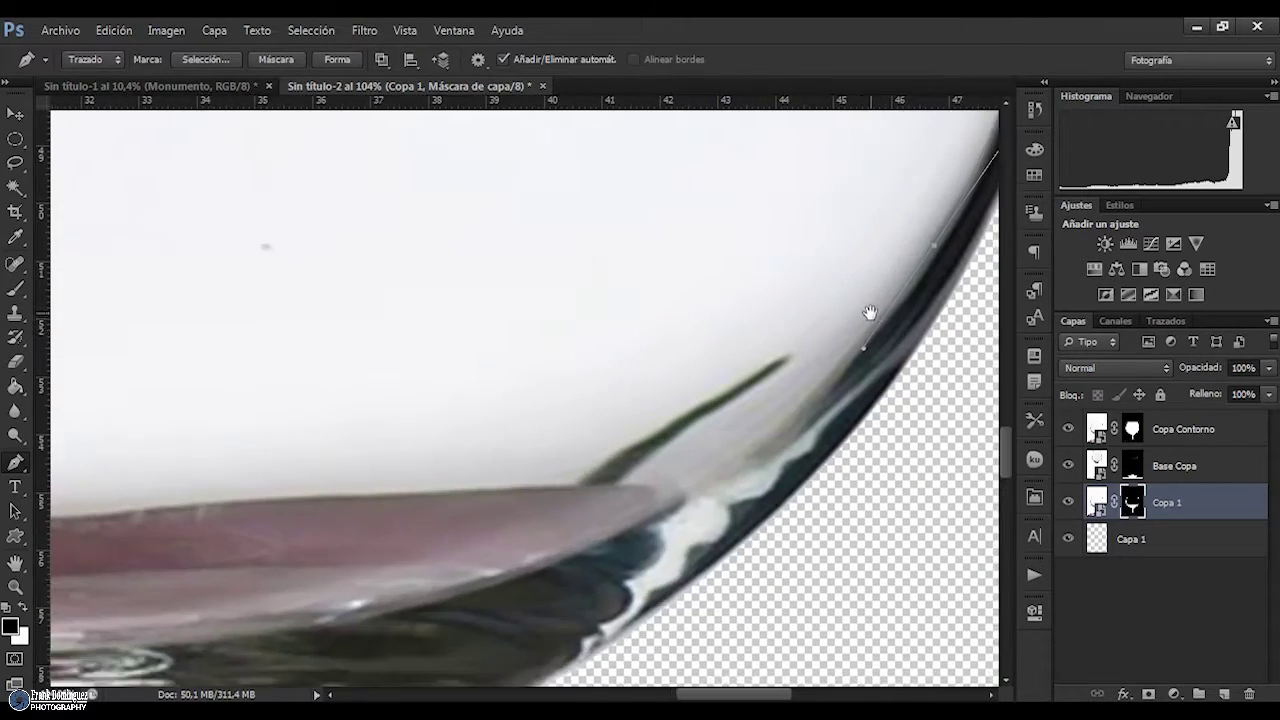
left_click(737, 446)
Convert the traced rim path into a selection
scroll(520, 571, "left", 5)
scroll(514, 377, "left", 5)
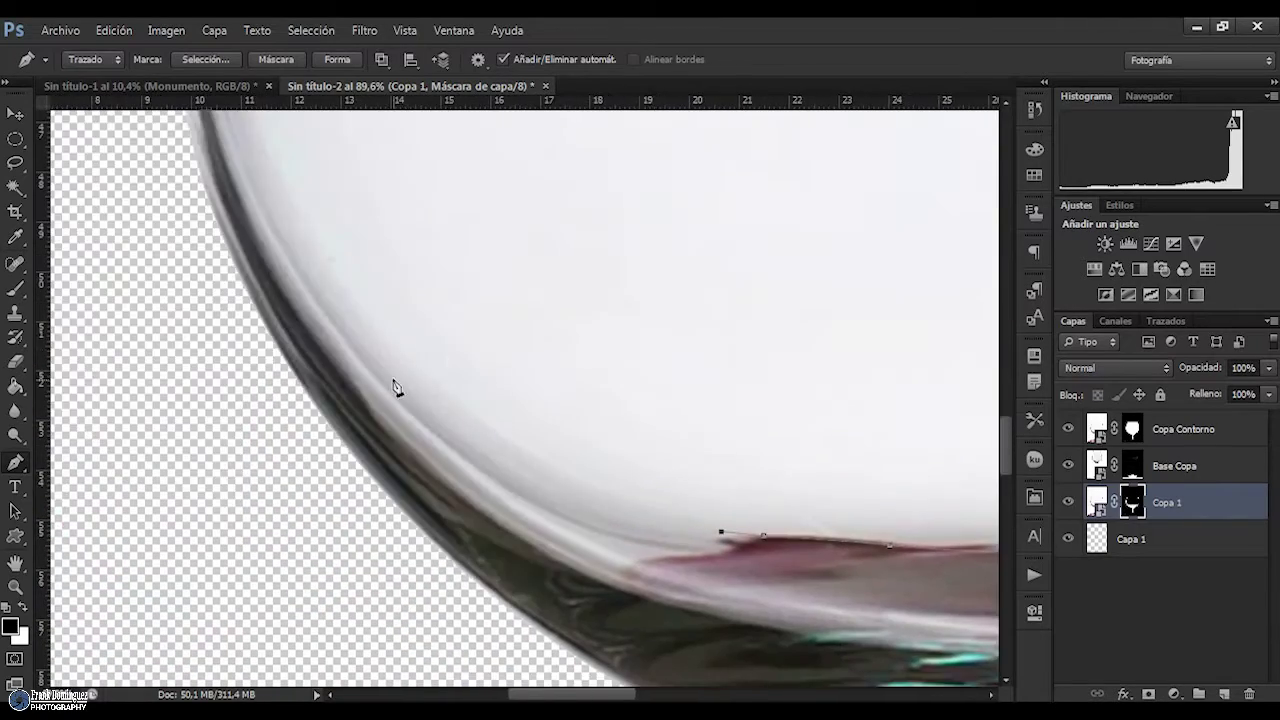
scroll(417, 394, "left", 5)
scroll(254, 503, "up", 3)
scroll(258, 347, "up", 3)
scroll(258, 347, "up", 5)
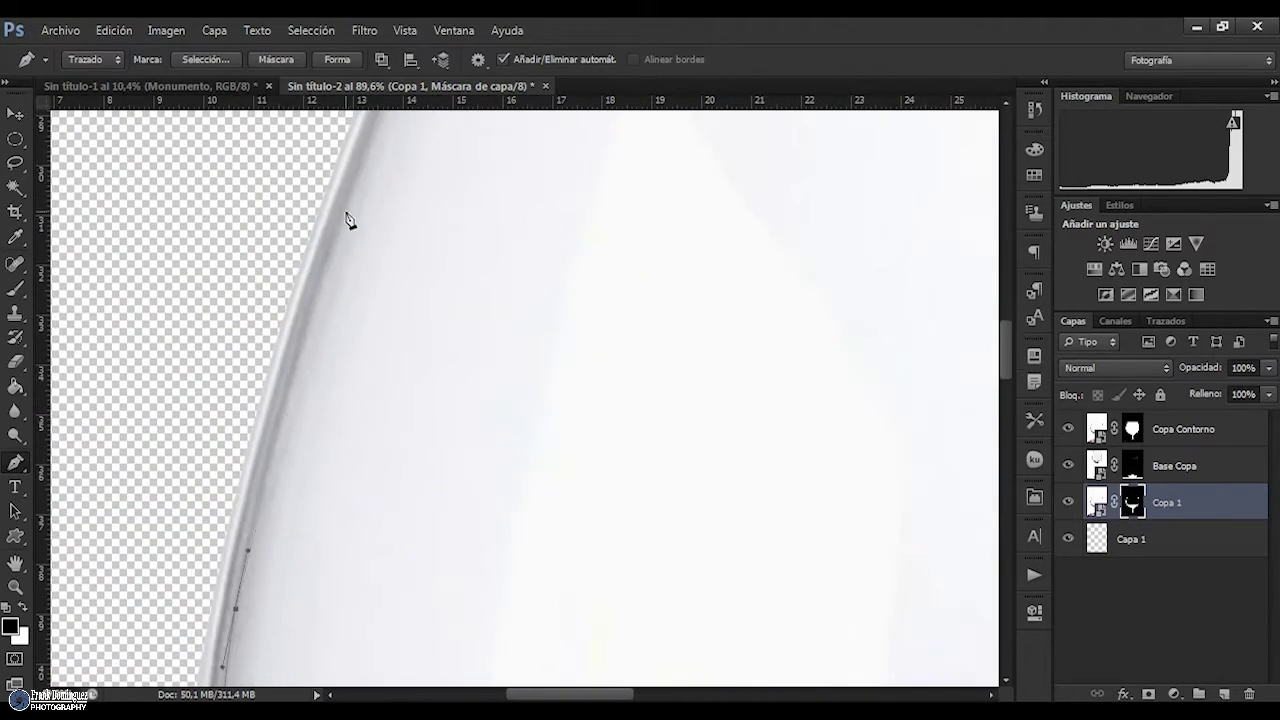
scroll(346, 223, "up", 5)
right_click(343, 323)
left_click(757, 217)
key("b")
Refine Copa Contorno's layer mask, then begin placing the monument image as a new layer
scroll(742, 430, "down", 5)
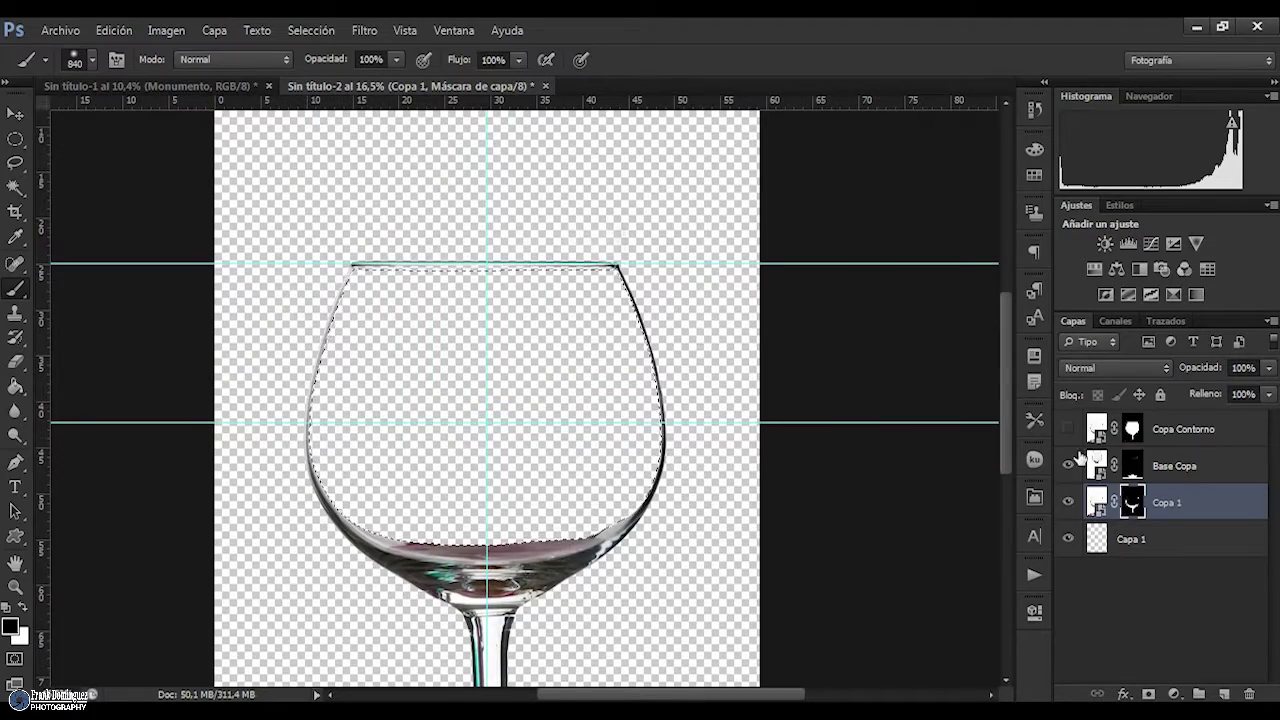
left_click(1068, 428, "alt")
left_click(1180, 428)
scroll(425, 340, "up", 2)
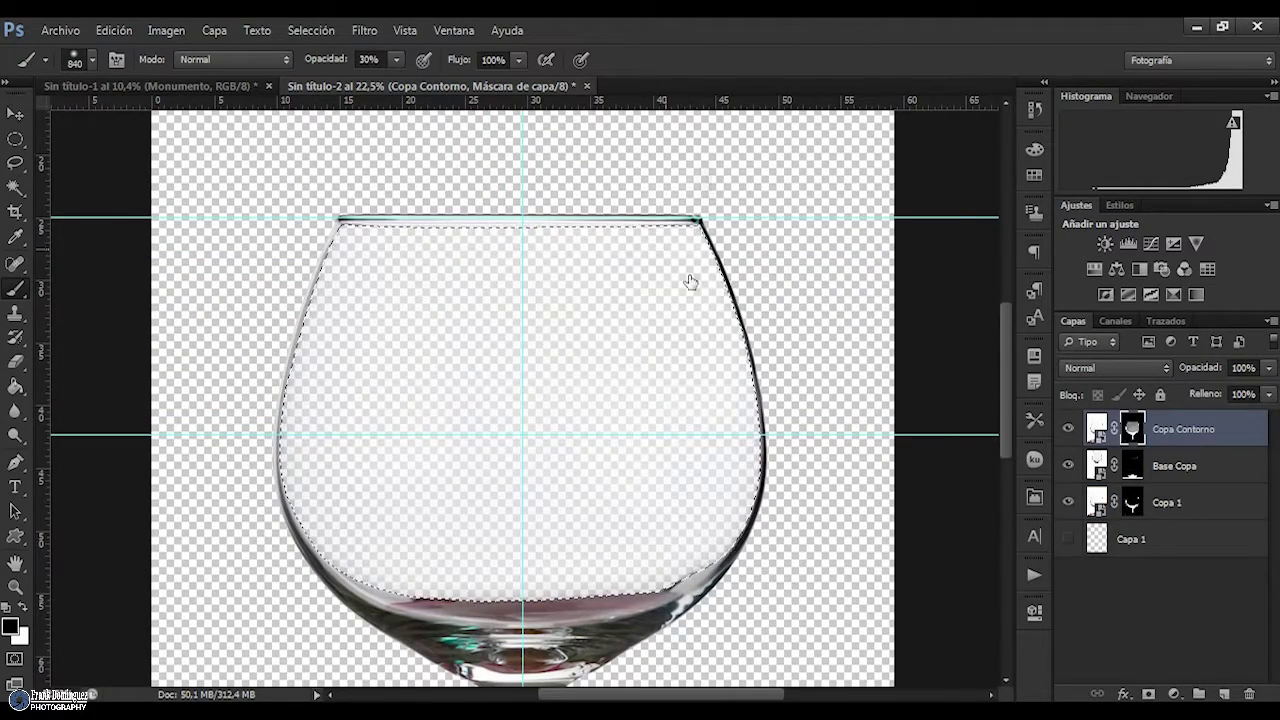
left_click(1132, 428, "alt")
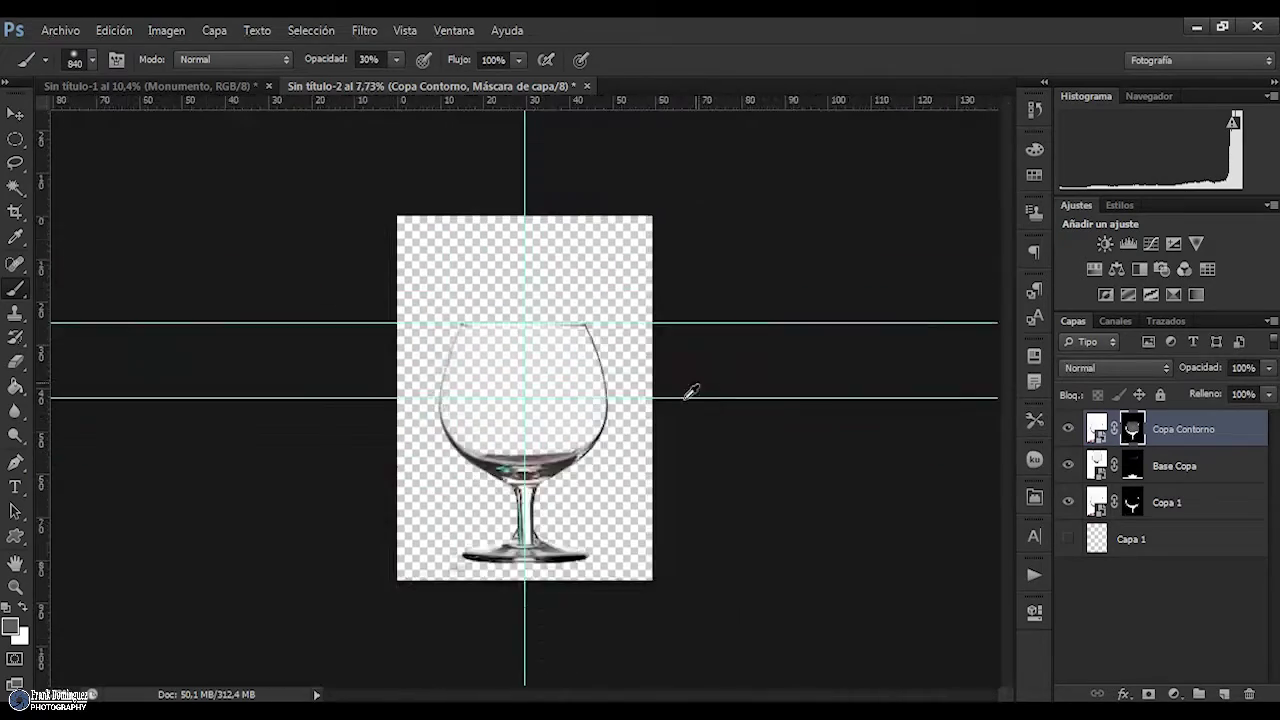
left_click(1238, 503)
left_click(60, 30)
left_click(71, 334)
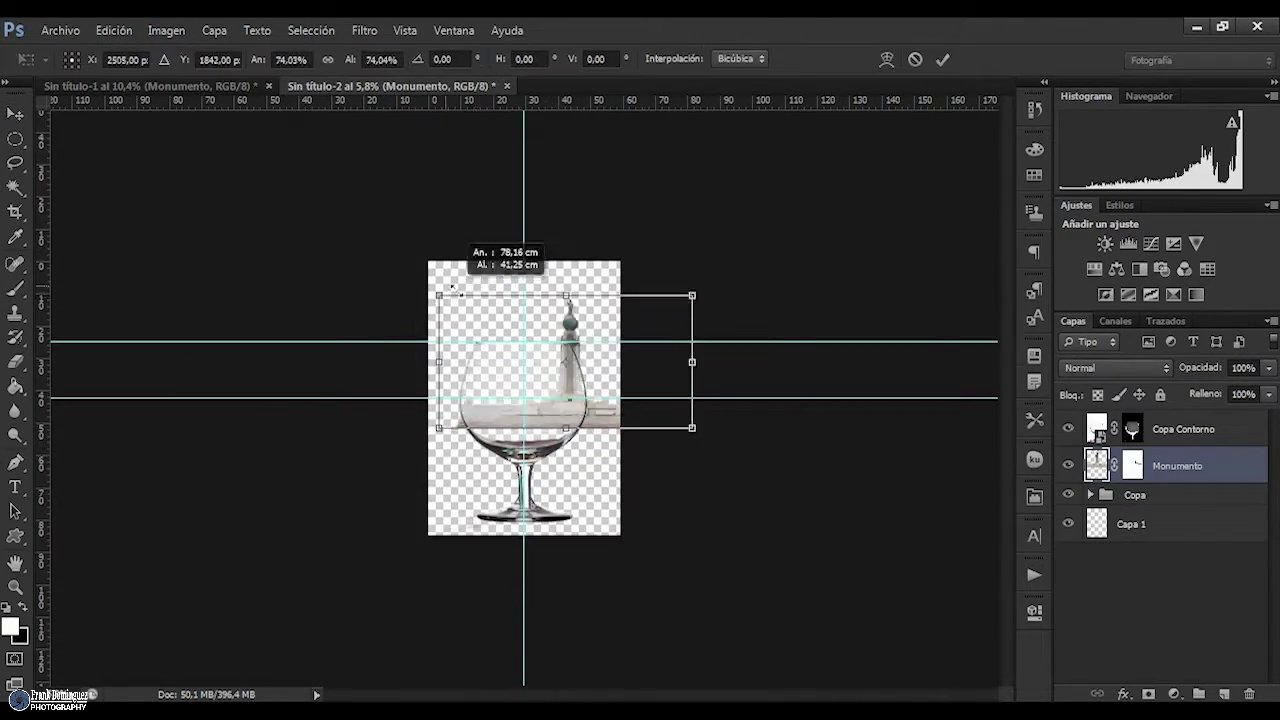
Shrink the monument so its base sits on the glass rim and commit the transform
scroll(544, 340, "up", 5)
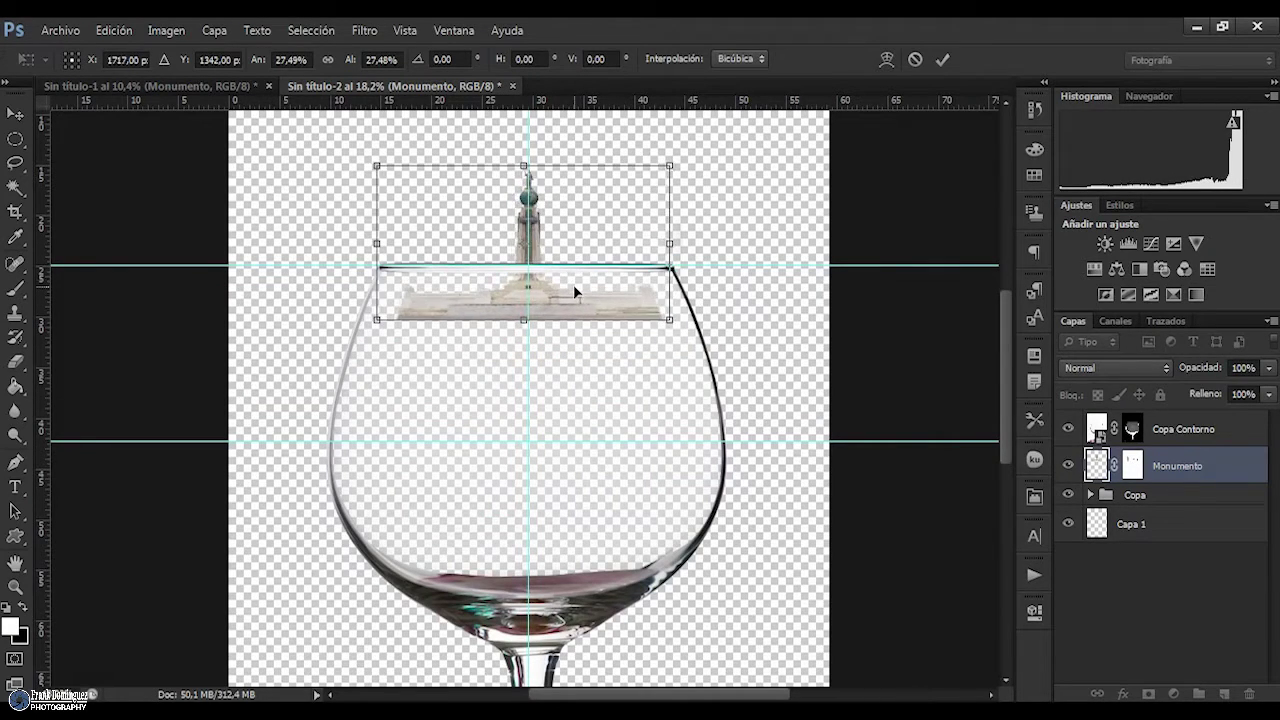
scroll(606, 355, "down", 1)
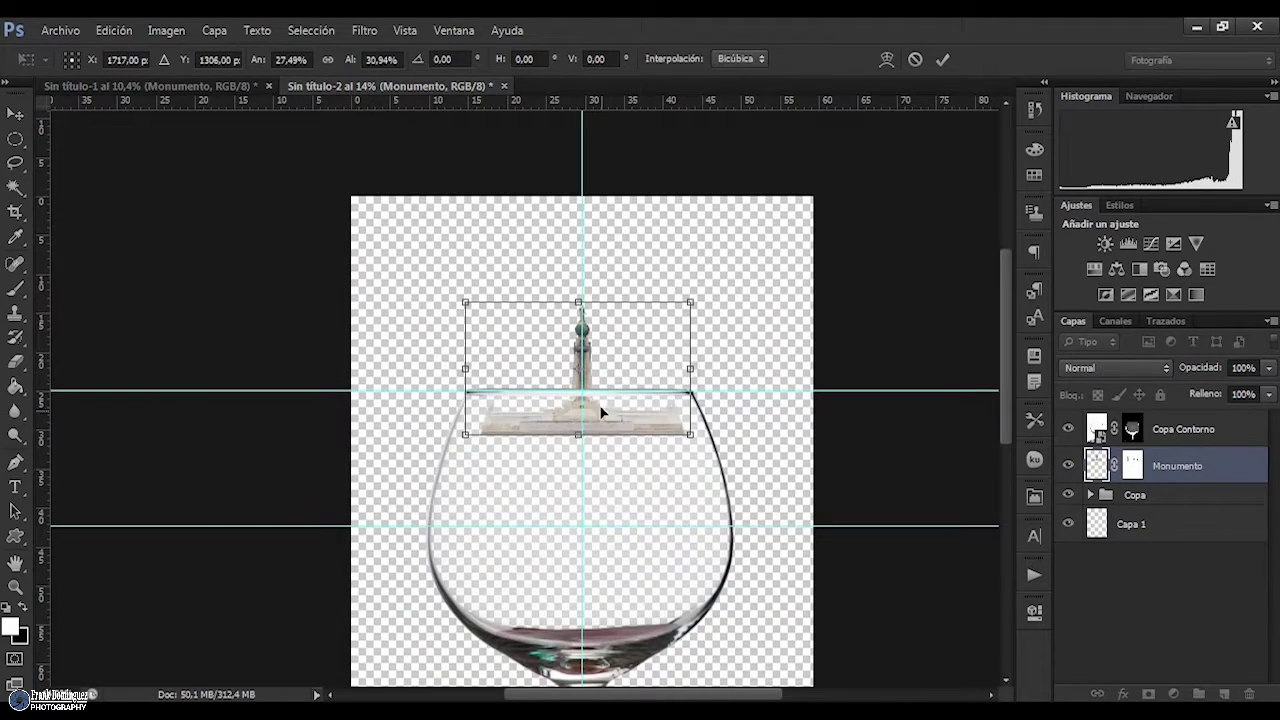
key("Return")
scroll(594, 378, "up", 4)
scroll(769, 500, "up", 3)
scroll(537, 356, "up", 3)
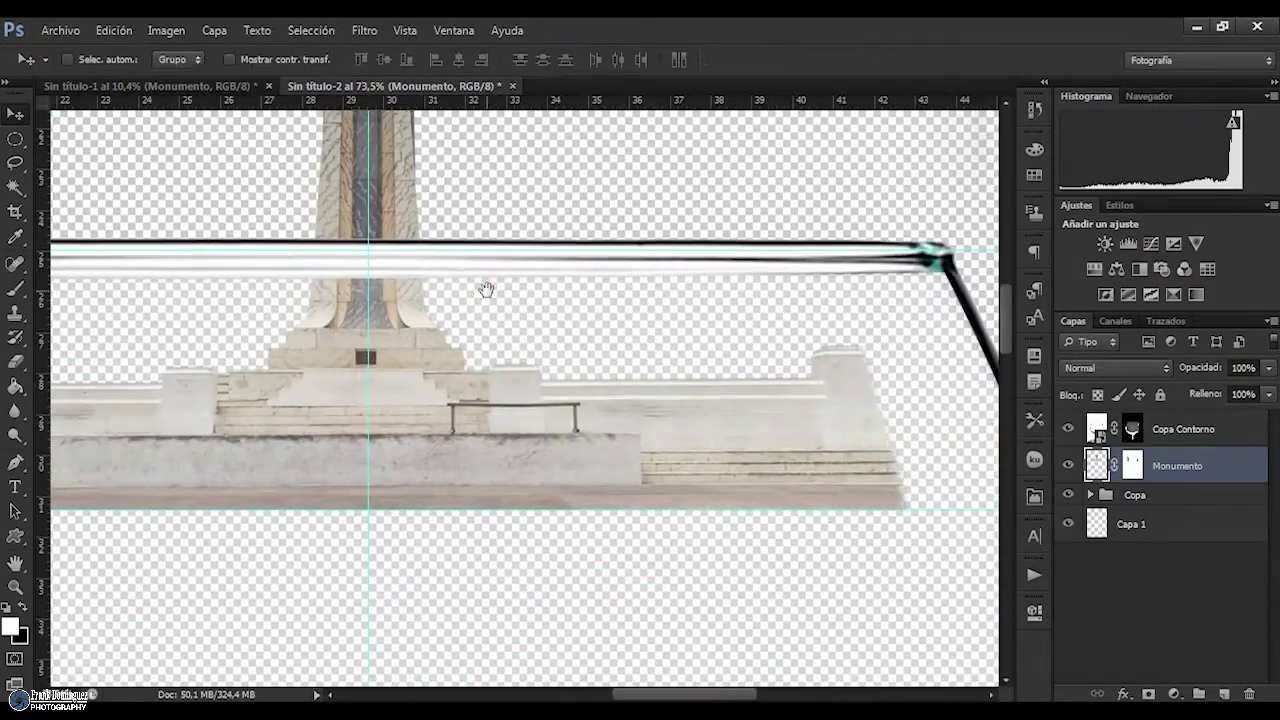
Magic Wand-select the dark glass rim on Copa Contorno's mask, then start placing the mountain image
key("alt+]")
key("w")
left_click(316, 248)
scroll(861, 355, "down", 5)
scroll(248, 280, "down", 3)
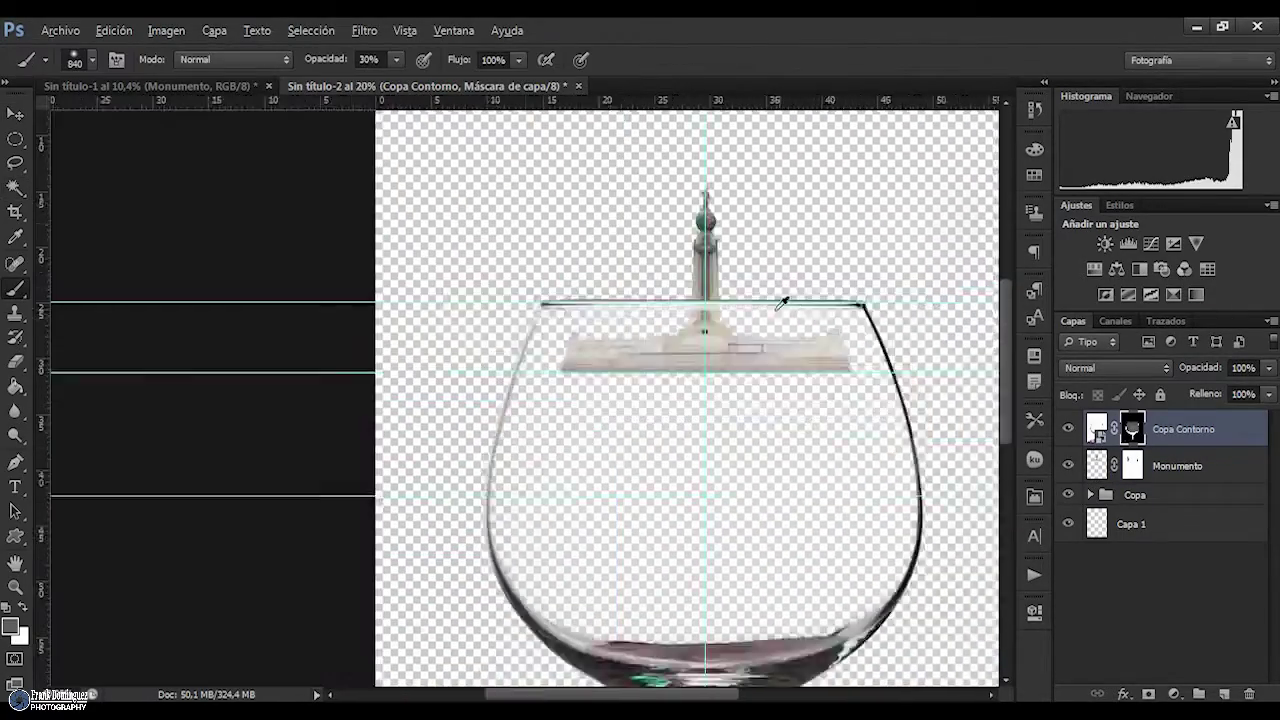
left_click(60, 30)
left_click(97, 334)
Place the mountain photo at about 72% over the glass bowl, tilted about 4.5 degrees
double_click(829, 420)
scroll(593, 455, "up", 3)
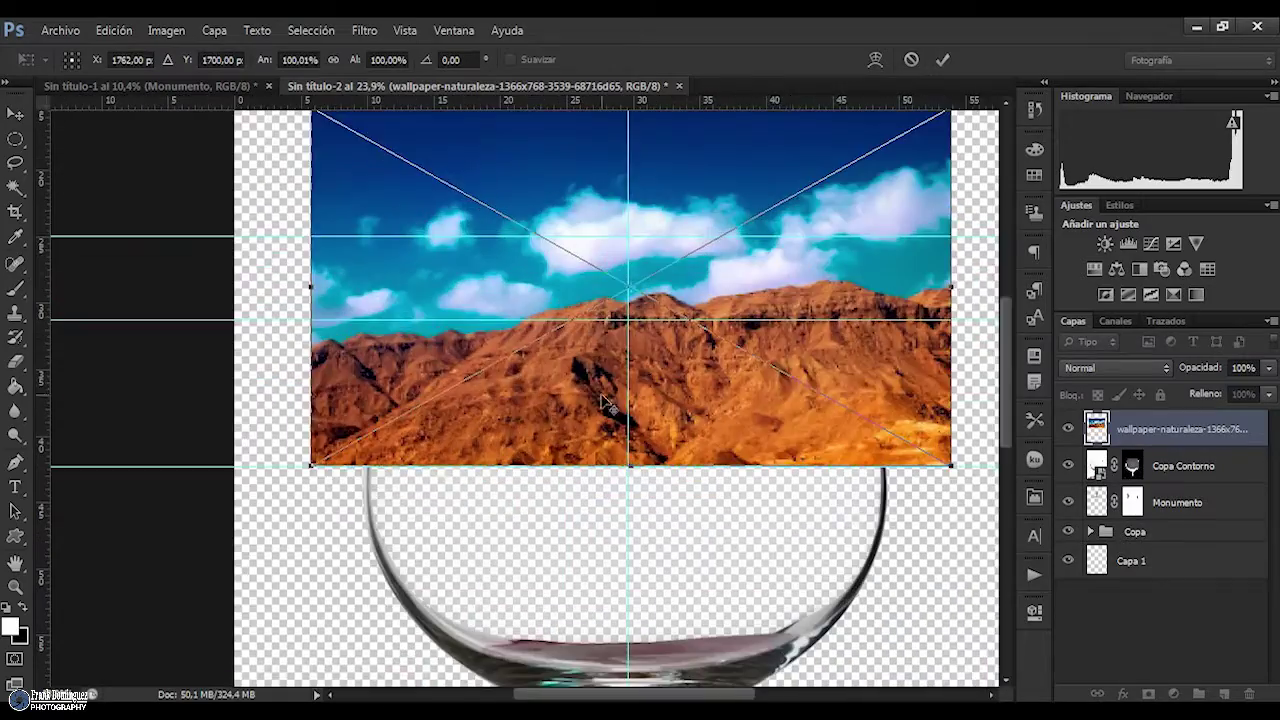
scroll(593, 455, "down", 3)
left_click_drag(421, 344, 500, 237)
scroll(594, 382, "up", 2)
key("7")
key("2")
left_click_drag(494, 323, 525, 298)
left_click_drag(345, 330, 335, 363)
key("0")
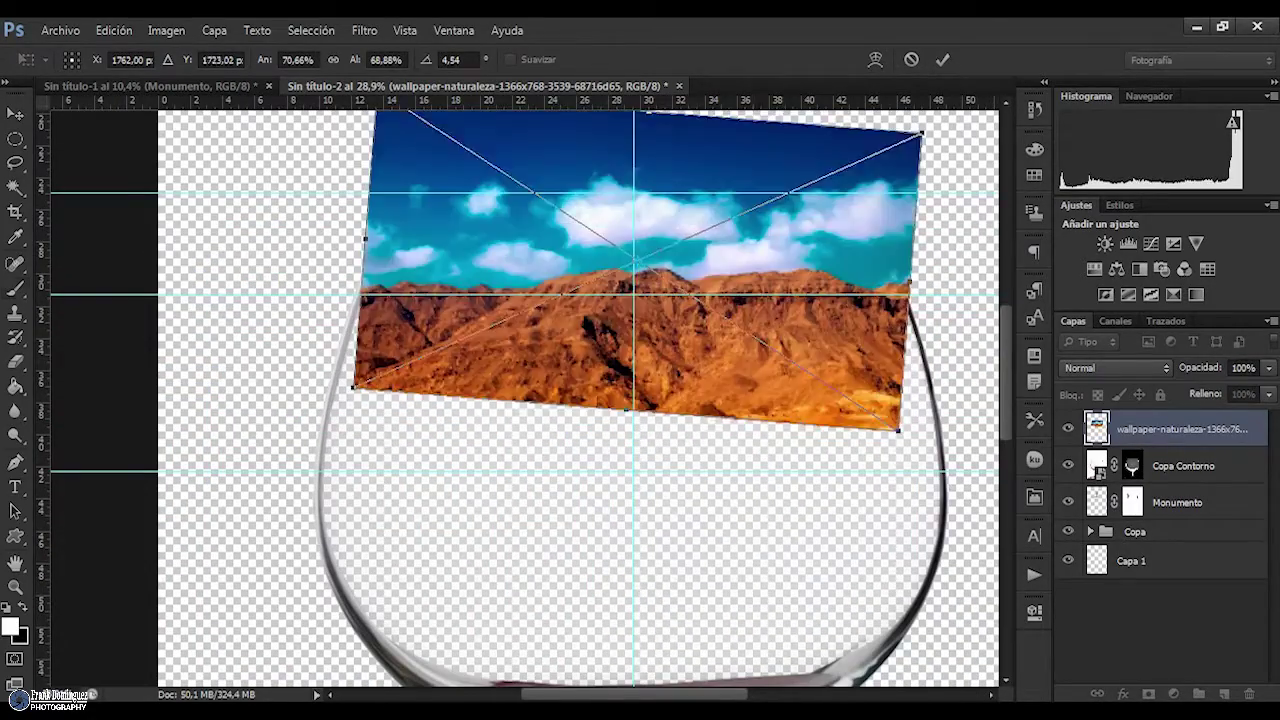
key("Return")
Start a Pen path along the mountain's ridge outline
key("p")
scroll(400, 340, "up", 5)
left_click(460, 368)
left_click(902, 321)
left_click(941, 331)
left_click(980, 340)
left_click_drag(980, 340, 510, 267)
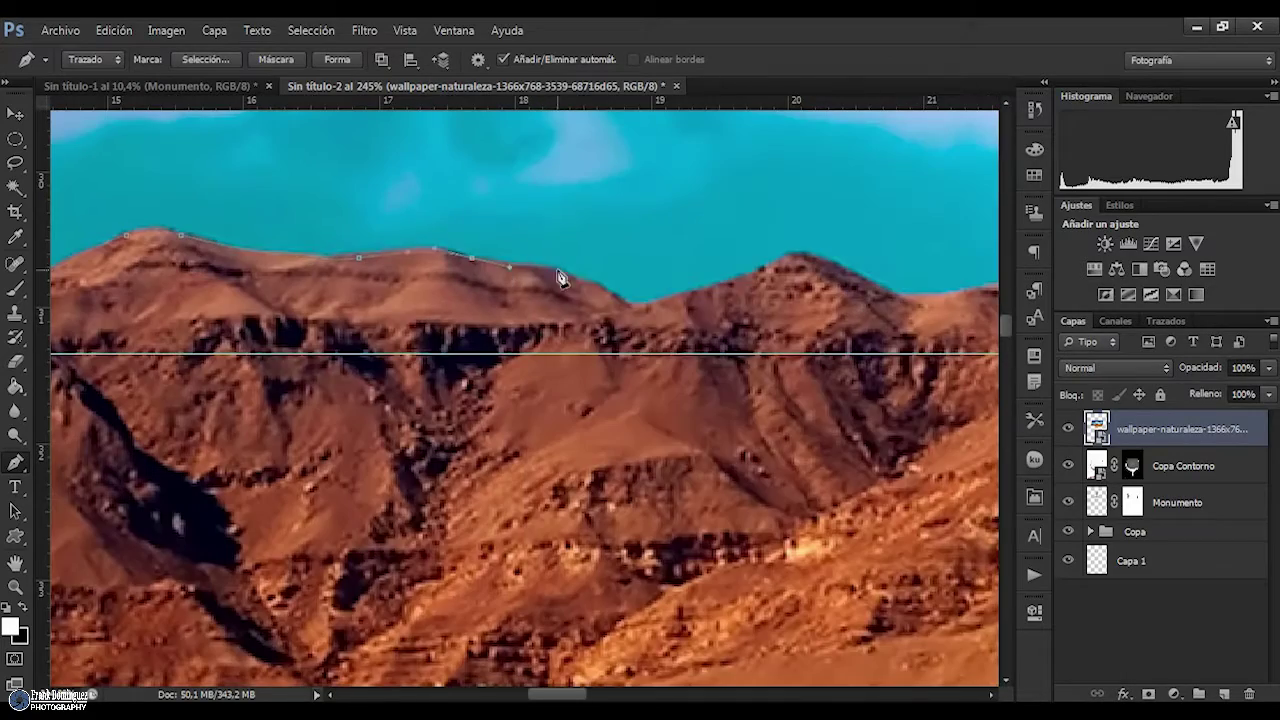
left_click(806, 252)
left_click(876, 285)
Continue tracing the ridge rightward to the glass edge
left_click_drag(962, 293, 570, 253)
mouse_move(790, 258)
left_mouse_down()
mouse_move(480, 336)
mouse_move(500, 288)
mouse_move(520, 284)
left_mouse_up()
mouse_move(990, 237)
left_mouse_down()
mouse_move(827, 247)
mouse_move(629, 208)
left_mouse_up()
mouse_move(800, 250)
left_mouse_down()
mouse_move(442, 225)
mouse_move(442, 307)
left_mouse_up()
left_click_drag(943, 269, 586, 310)
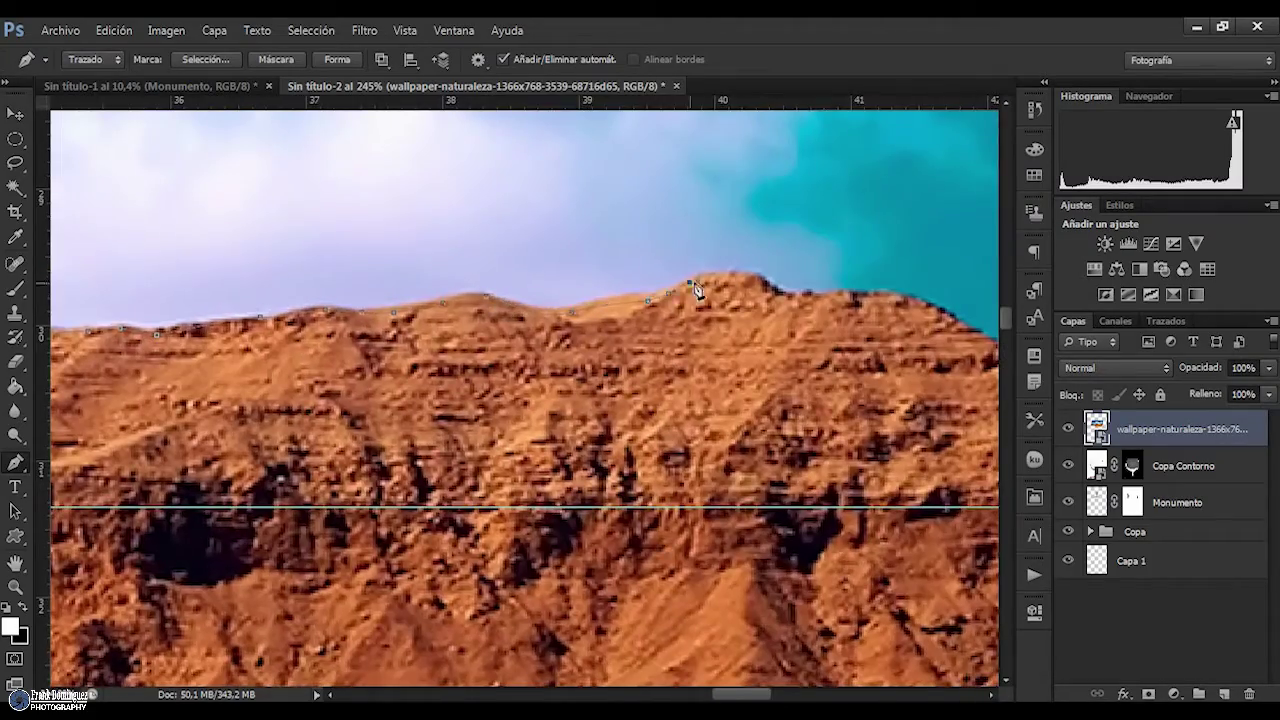
left_click_drag(675, 300, 225, 290)
left_click_drag(840, 310, 474, 315)
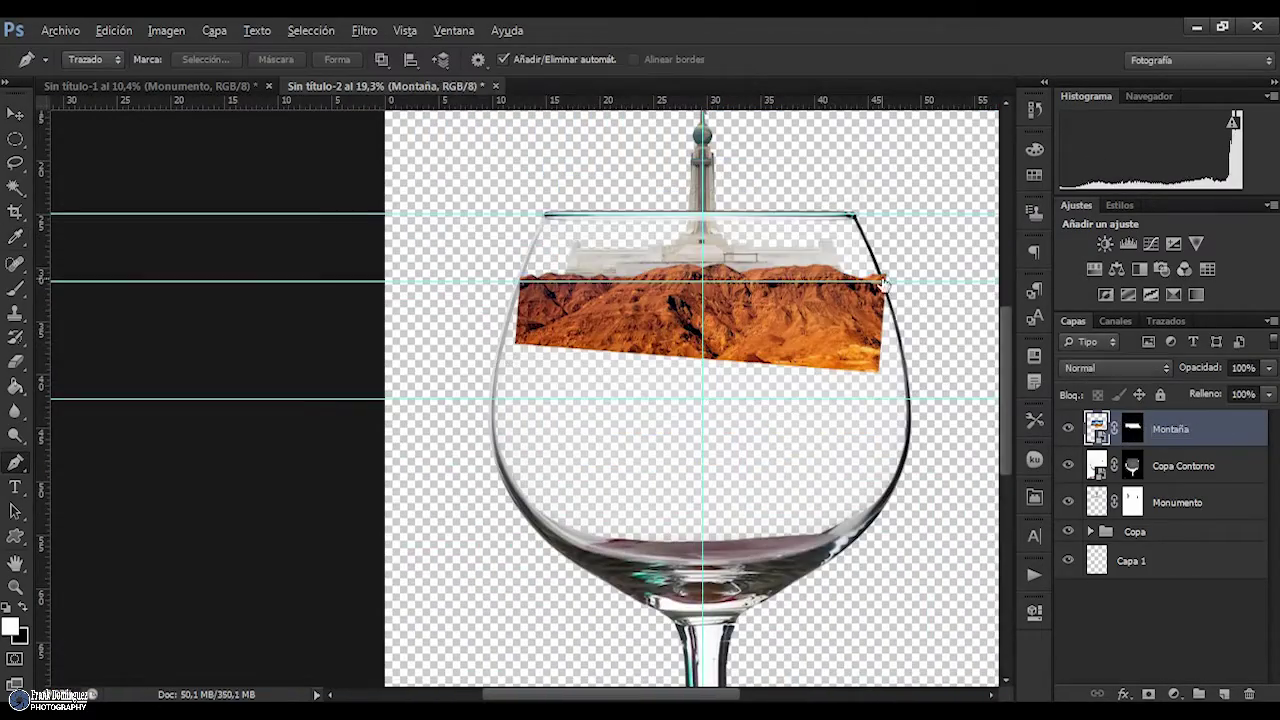
Nudge the mountain layer slightly into position with the Move tool
key("v")
left_click_drag(883, 285, 700, 320)
scroll(840, 345, "up", 3)
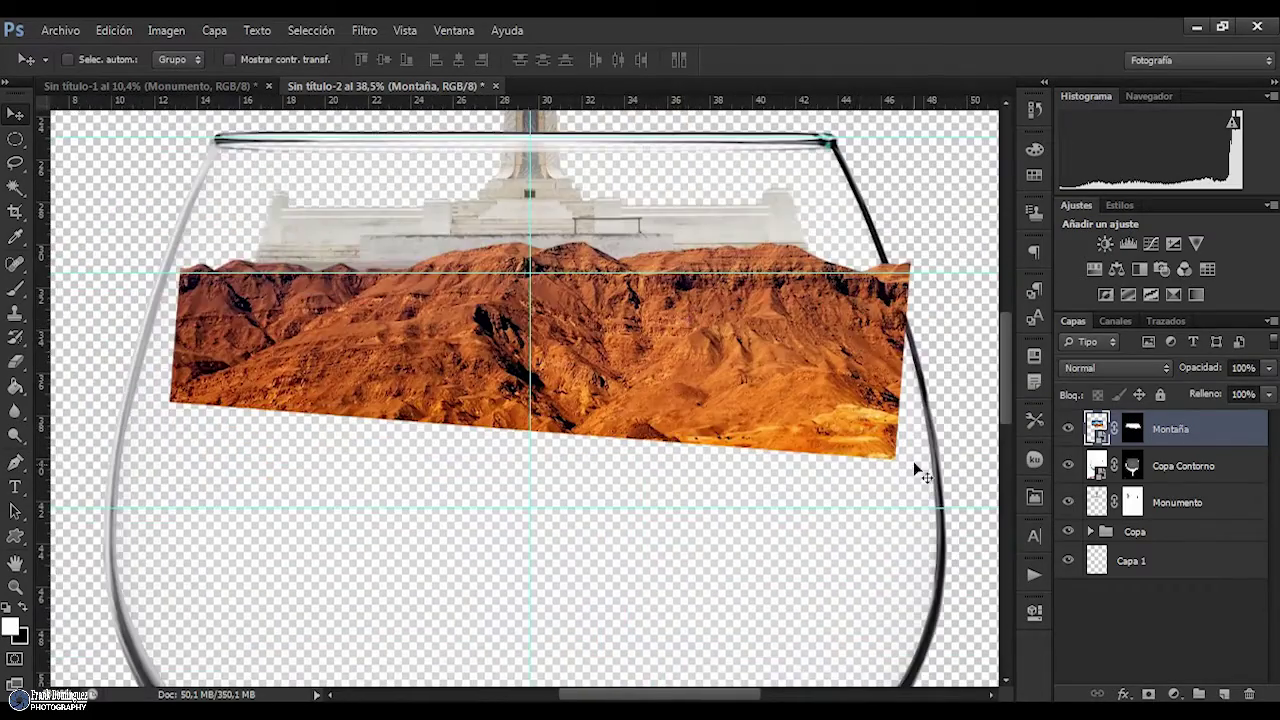
scroll(937, 491, "down", 3)
Place the palm-tree island image inside the glass, commit it, and rename its layer Arena
left_click(60, 30)
left_click(143, 246)
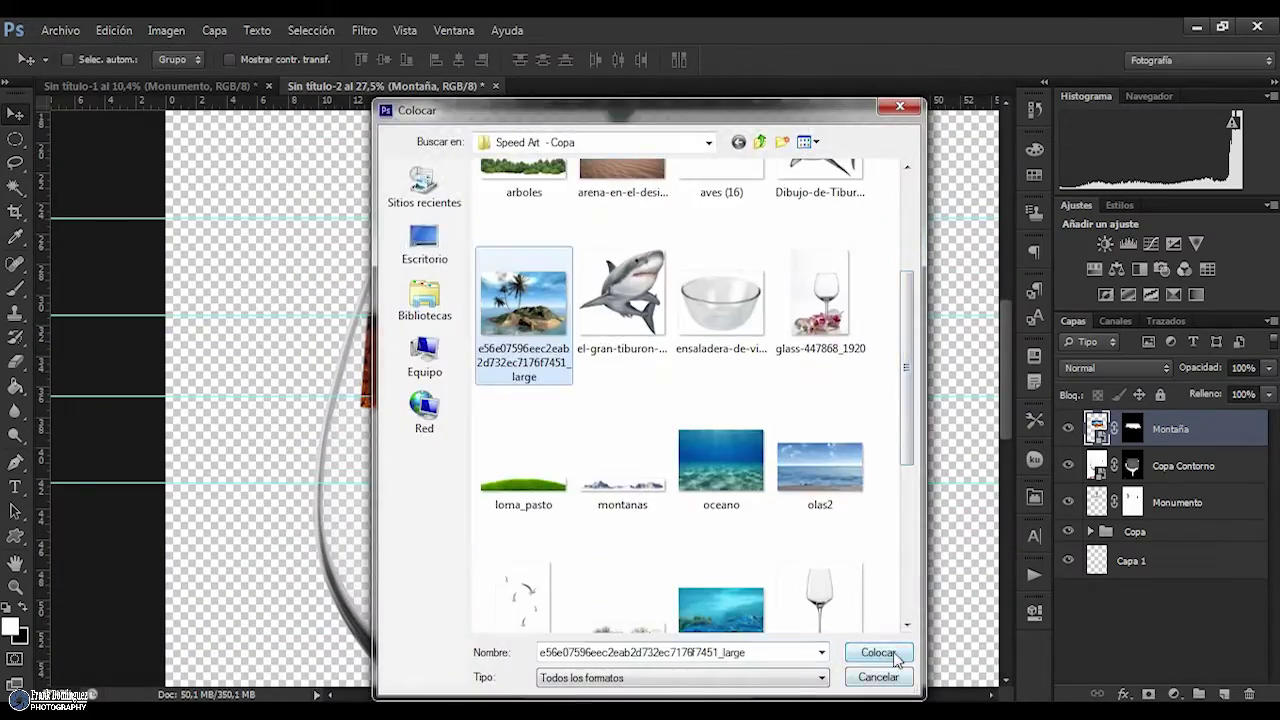
left_click(866, 654)
left_click_drag(745, 303, 765, 294)
key("Return")
double_click(1176, 428)
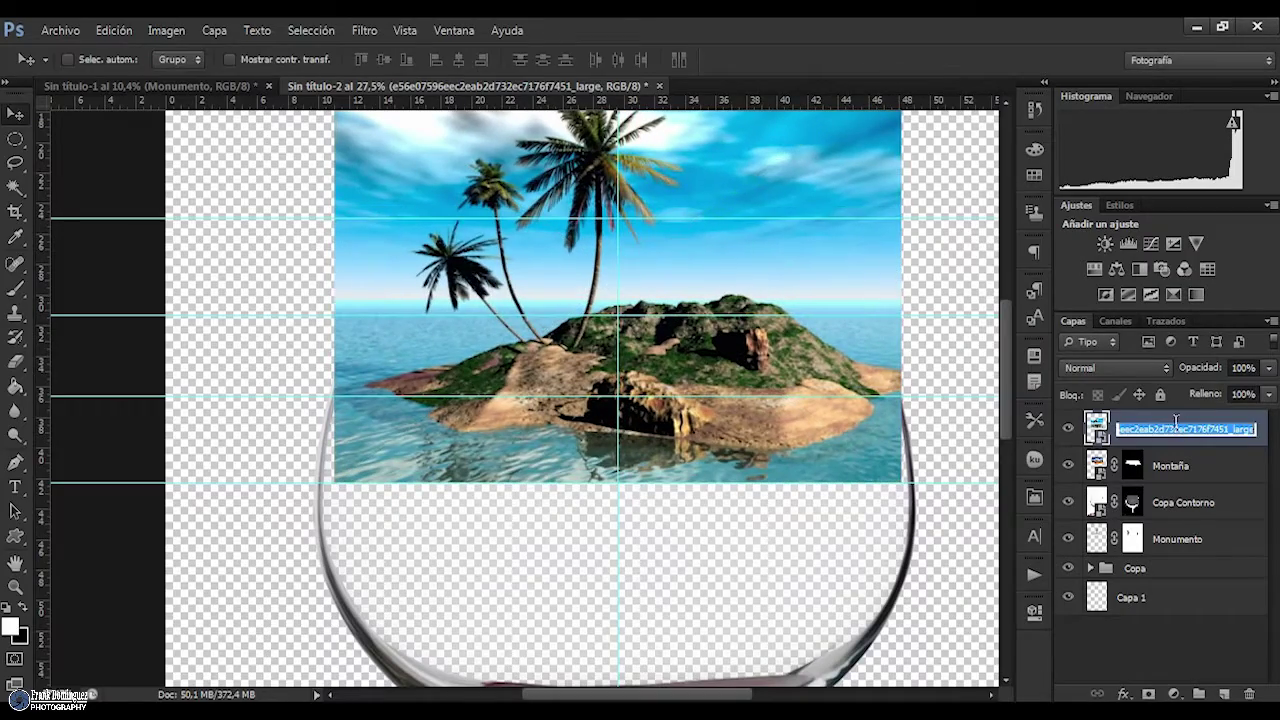
scroll(349, 421, "up", 5)
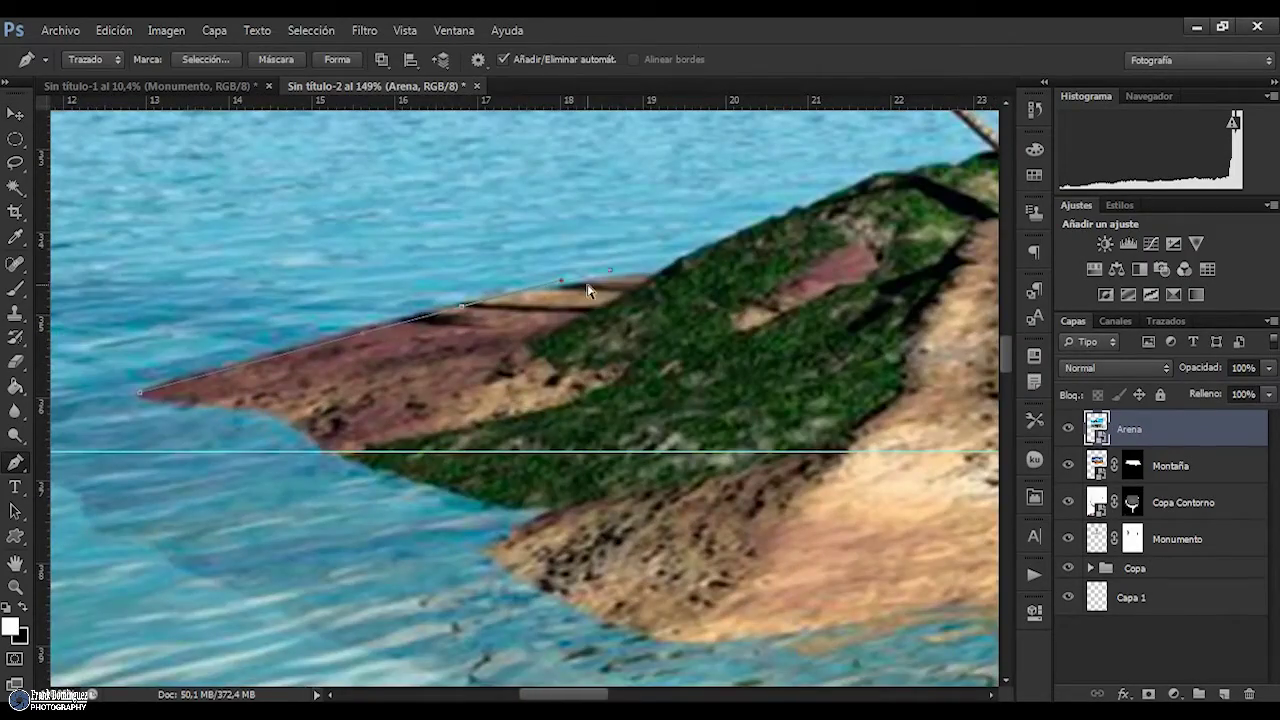
scroll(588, 290, "right", 10)
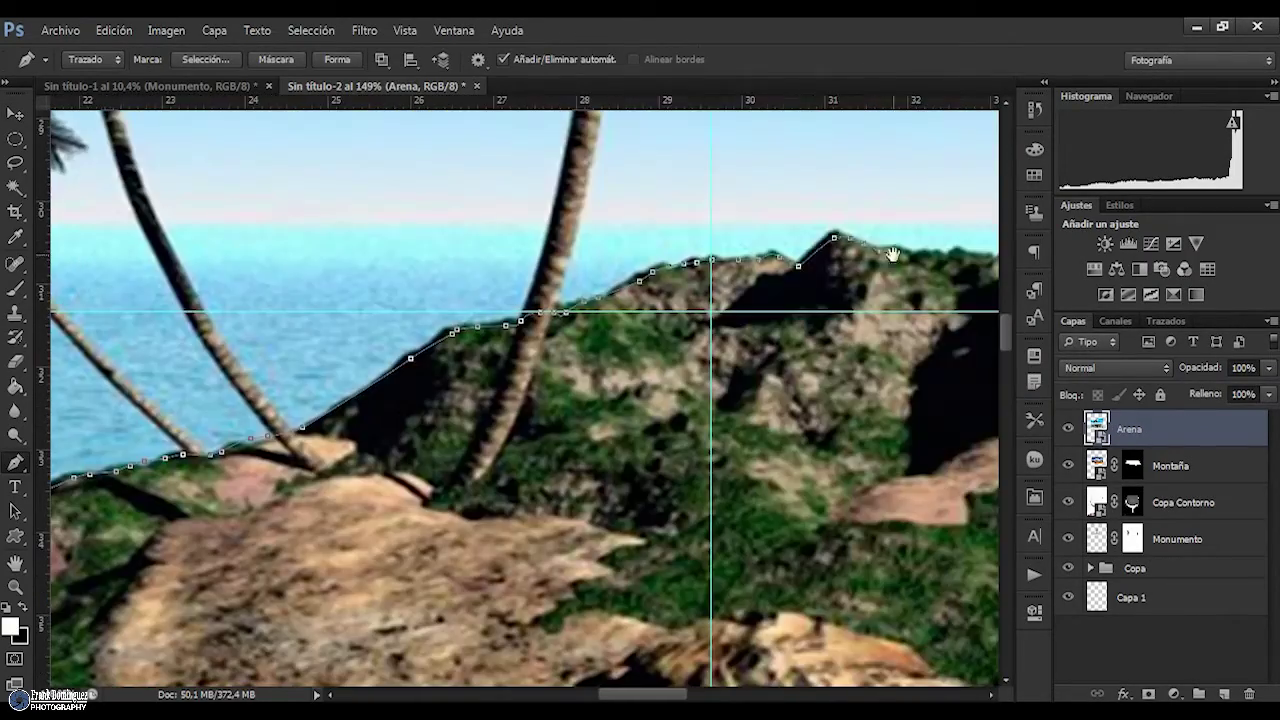
scroll(891, 255, "right", 5)
scroll(885, 340, "right", 5)
scroll(881, 437, "right", 5)
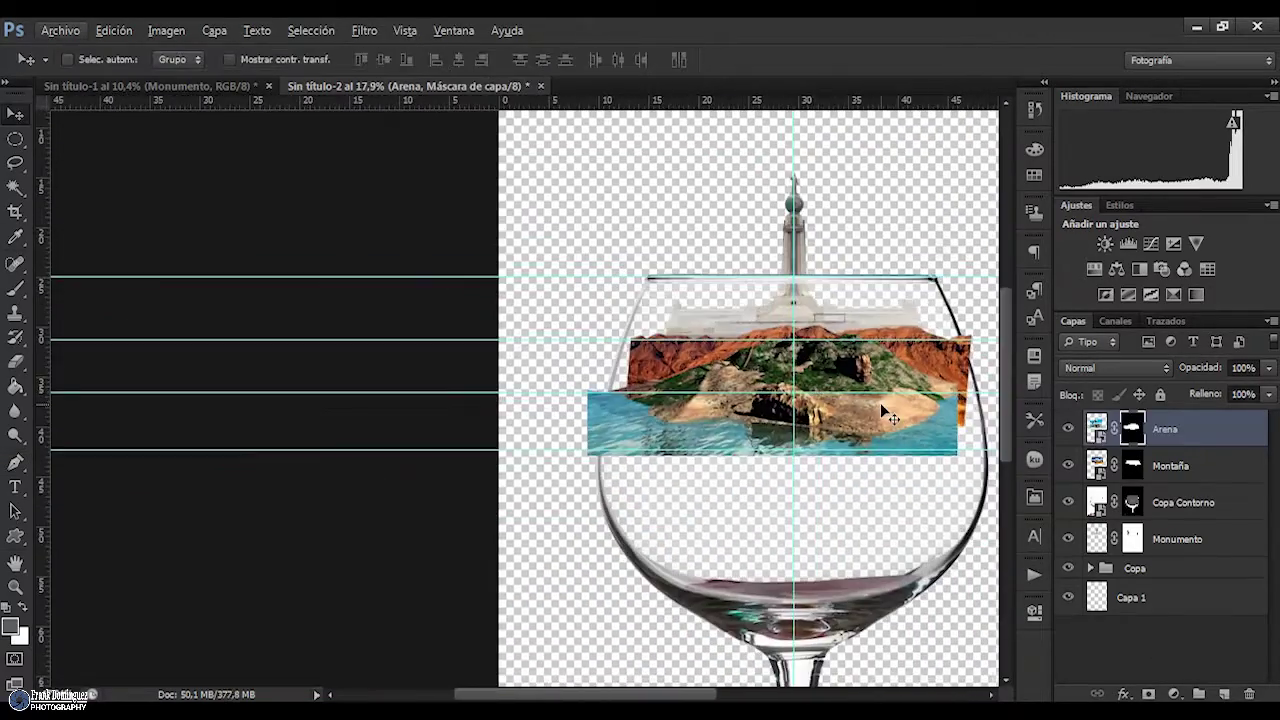
Stretch the Arena island slightly wider and skew it to follow the glass
key("ctrl+t")
key("ctrl+plus")
left_click_drag(896, 448, 902, 455)
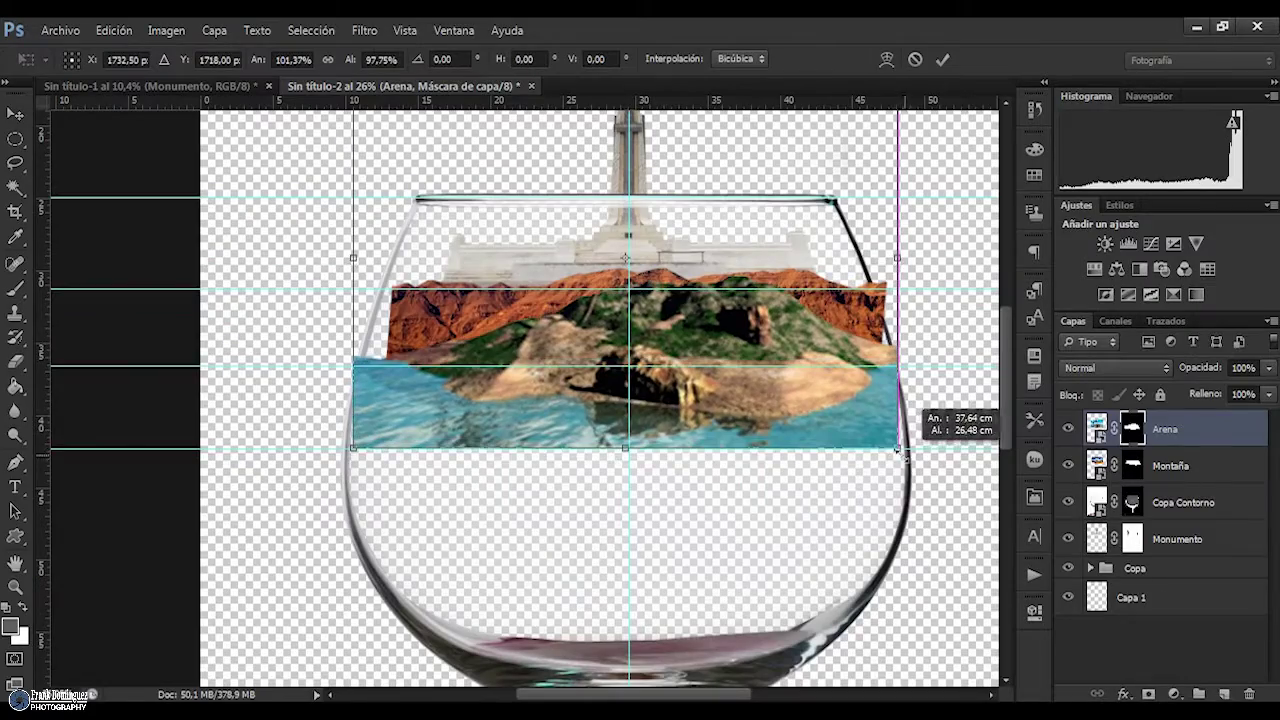
key("ctrl+minus")
left_click_drag(372, 467, 347, 458)
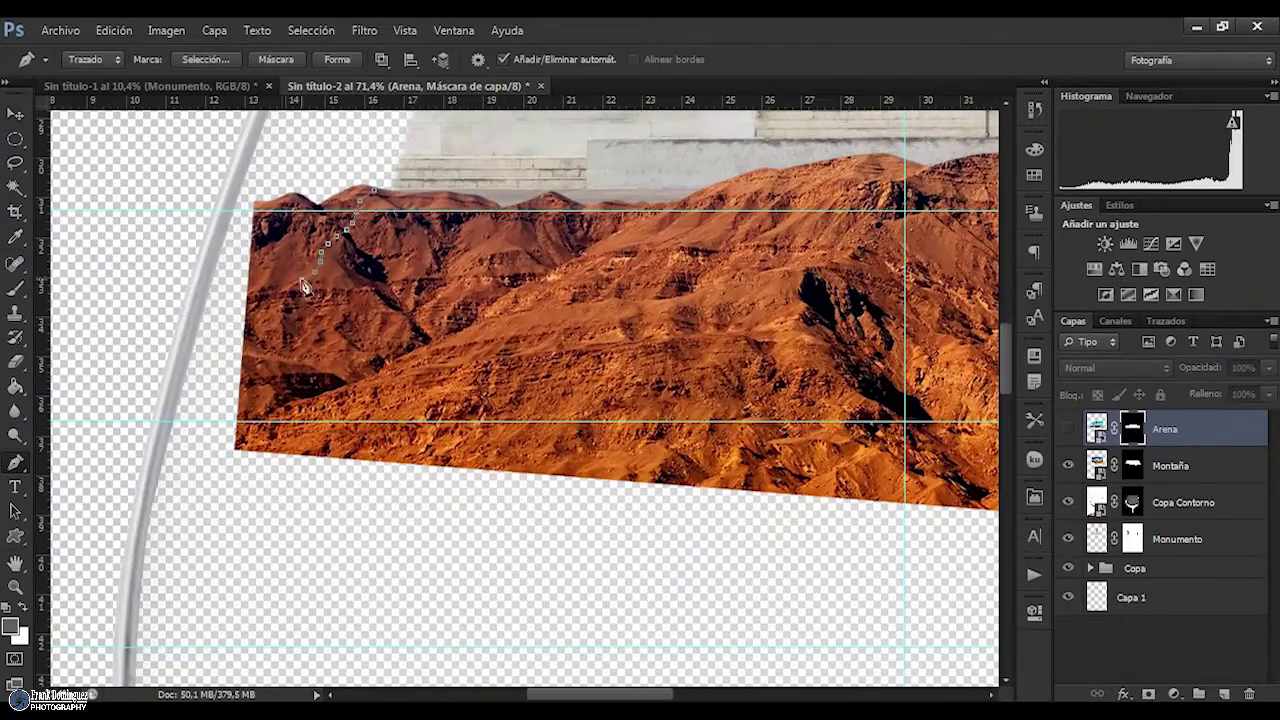
Navigate to the mountain's left end to trim it into a thin ridge
left_click_drag(775, 281, 535, 344)
scroll(591, 212, "down", 3)
scroll(507, 220, "up", 4)
scroll(477, 258, "up", 2)
scroll(510, 280, "down", 3)
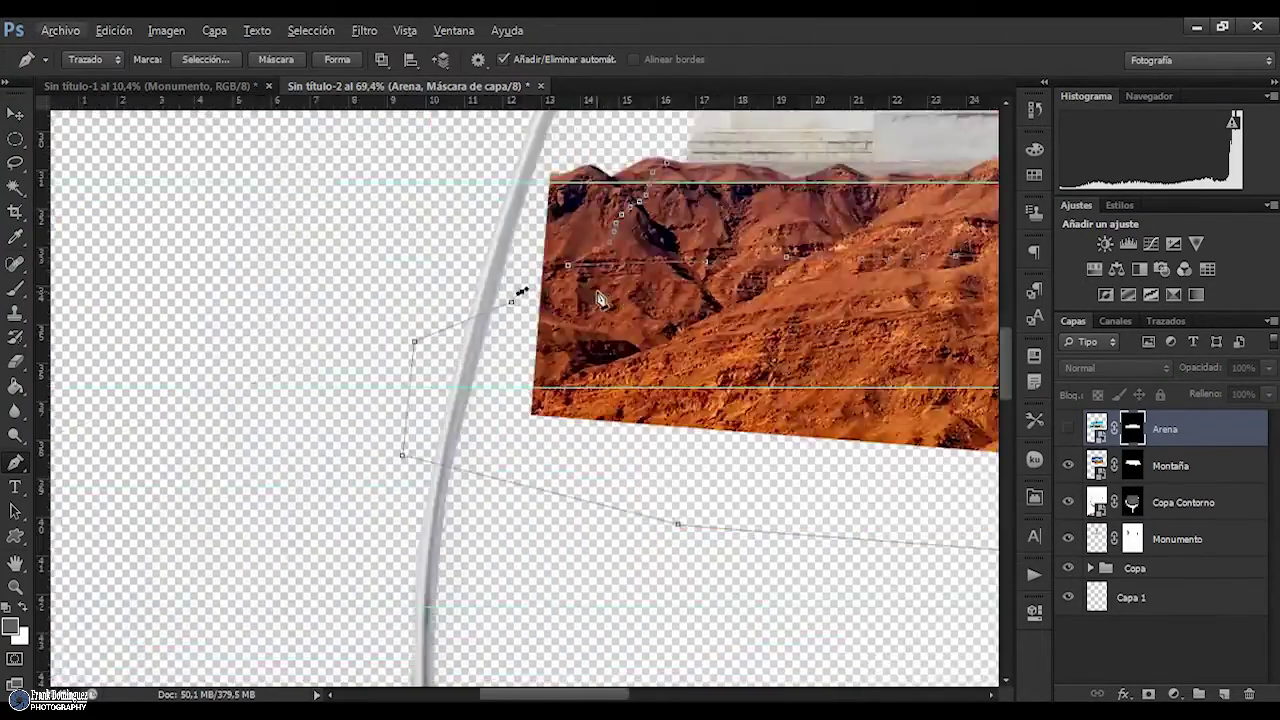
scroll(510, 290, "down", 2)
scroll(620, 292, "up", 1)
scroll(620, 292, "down", 5)
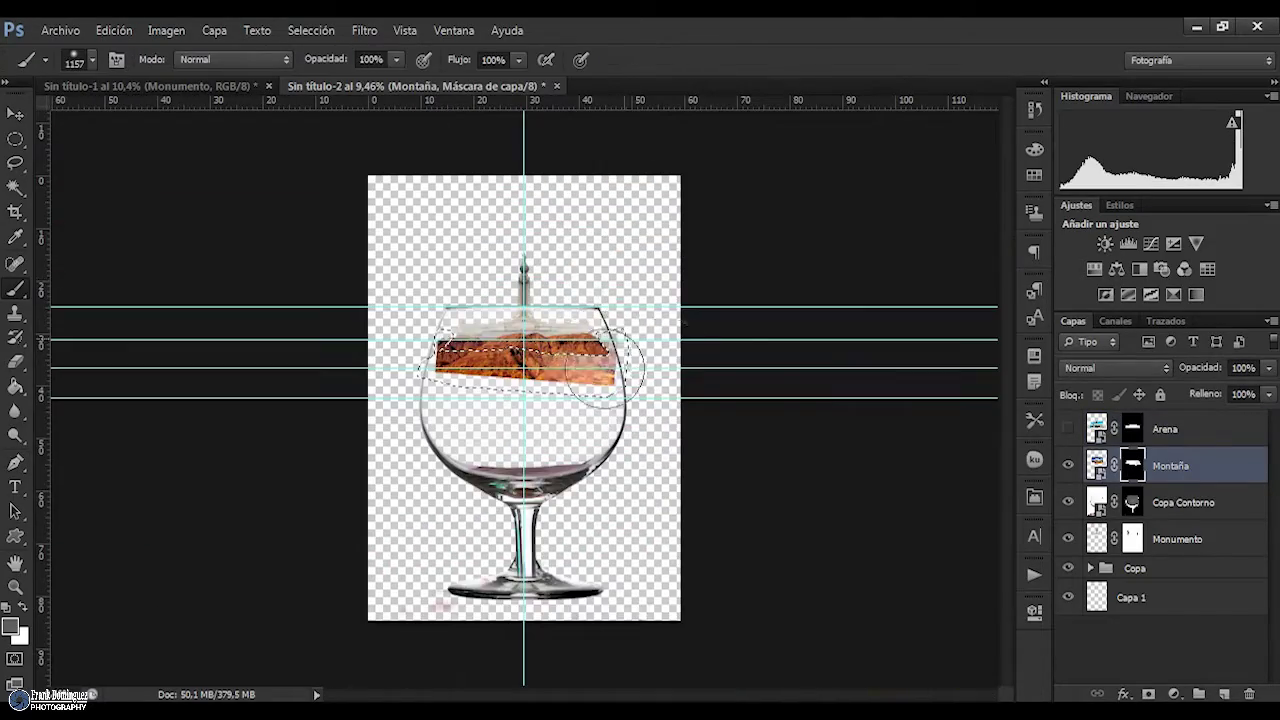
scroll(584, 362, "up", 3)
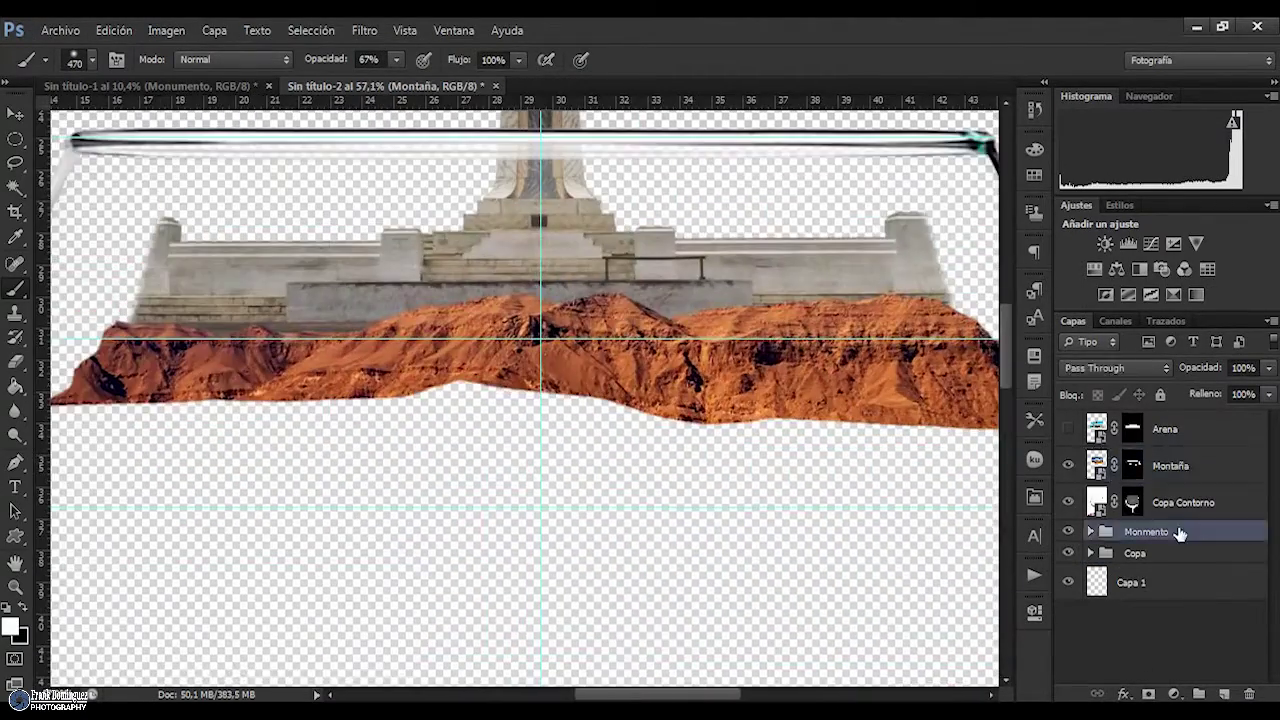
Expand the Monmento group, select Monumento, and lower brush opacity to shade its base
left_click(1090, 531)
left_click(1205, 592)
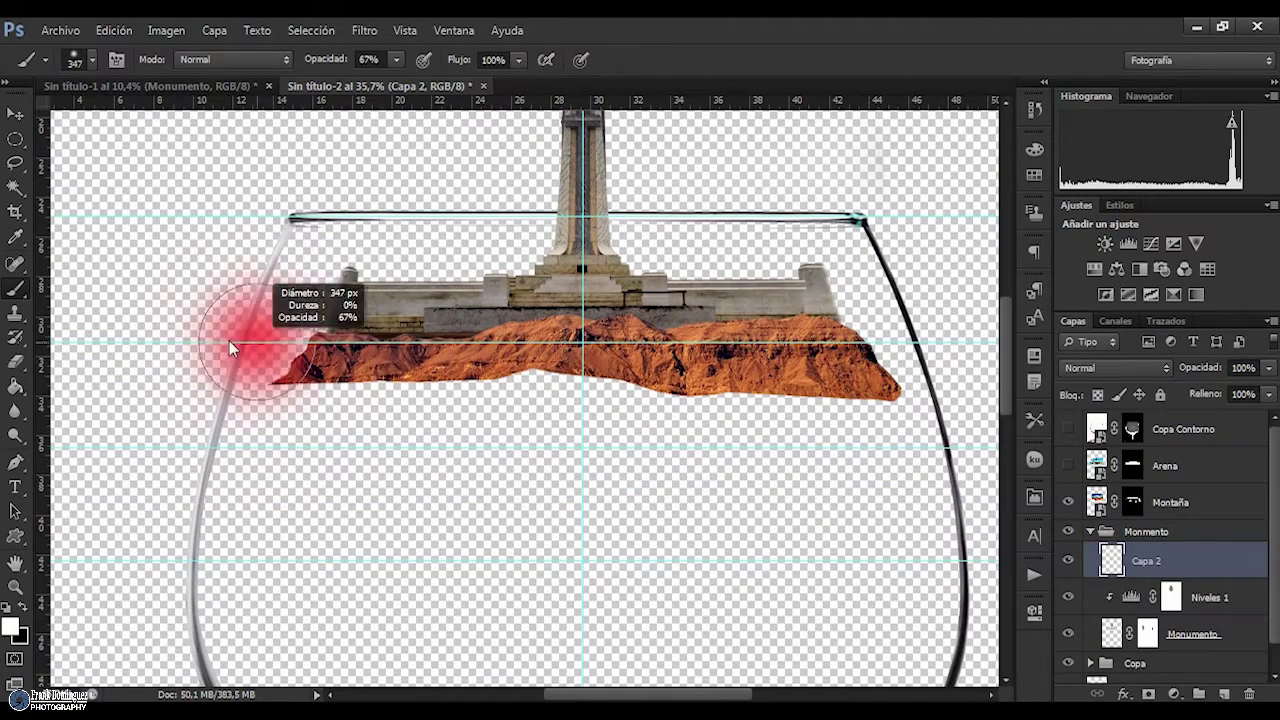
left_click(318, 60)
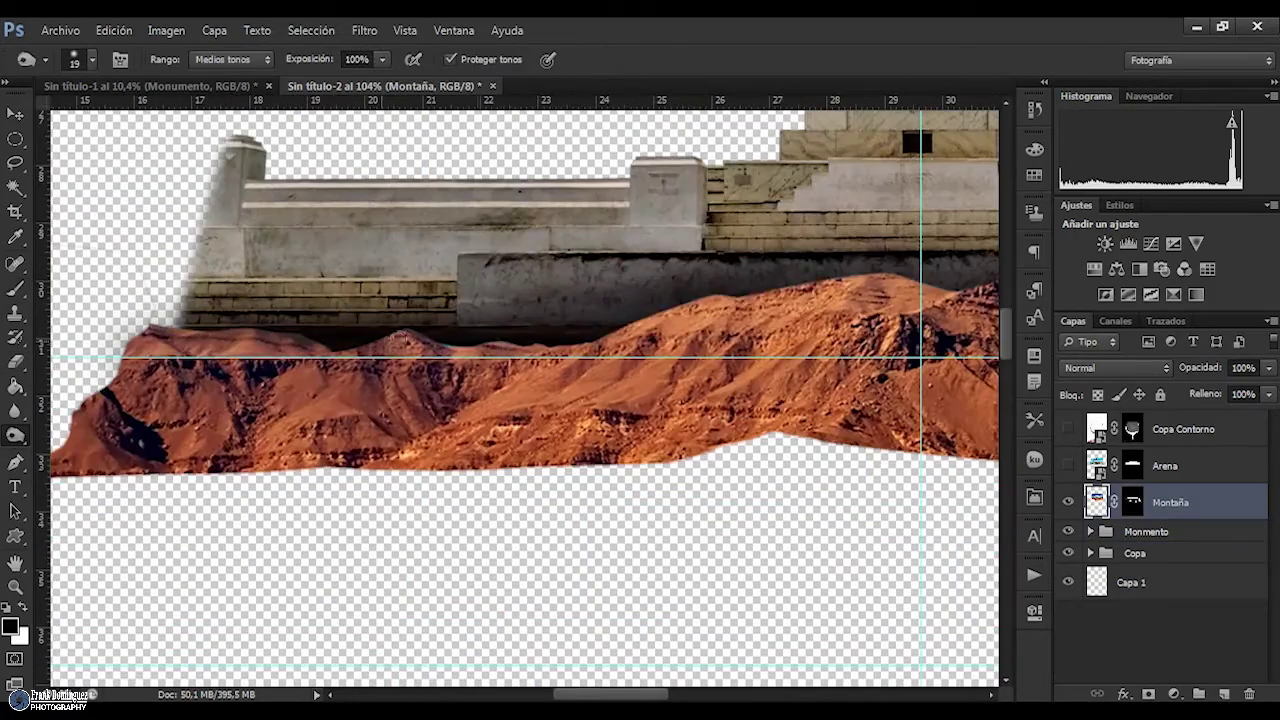
scroll(643, 309, "down", 1)
scroll(643, 309, "down", 1)
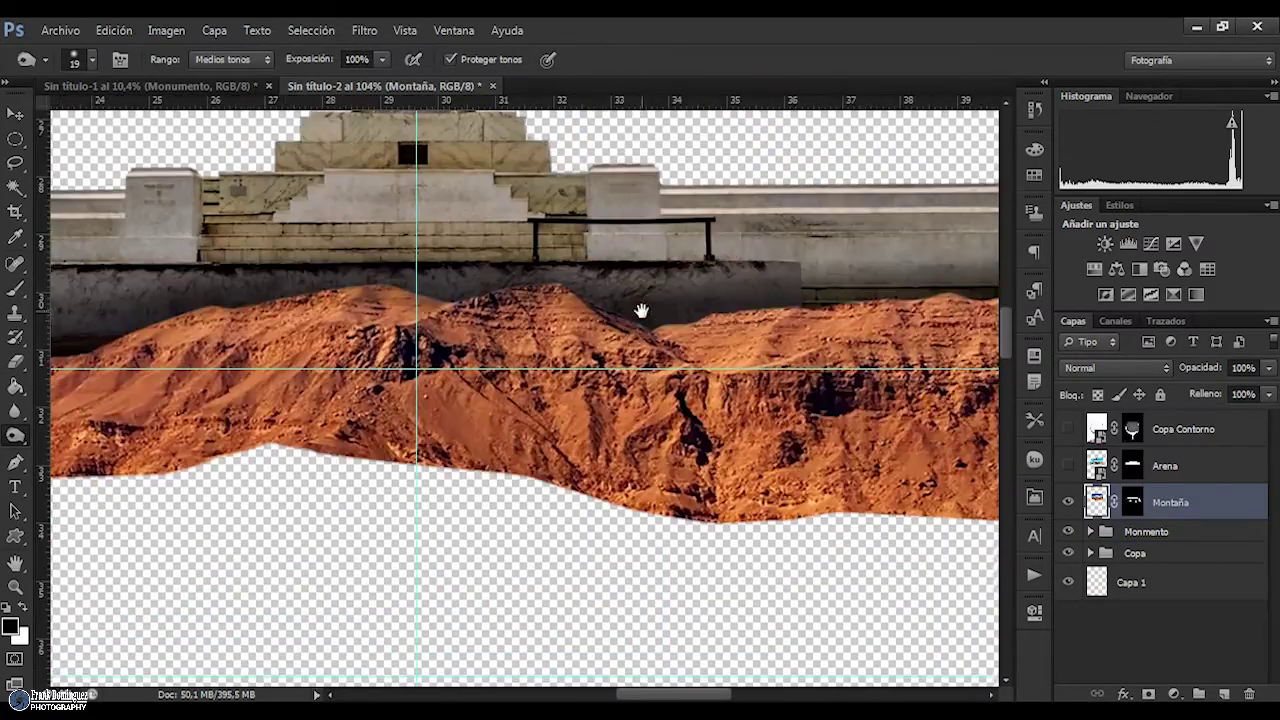
scroll(643, 309, "down", 2)
scroll(643, 309, "down", 1)
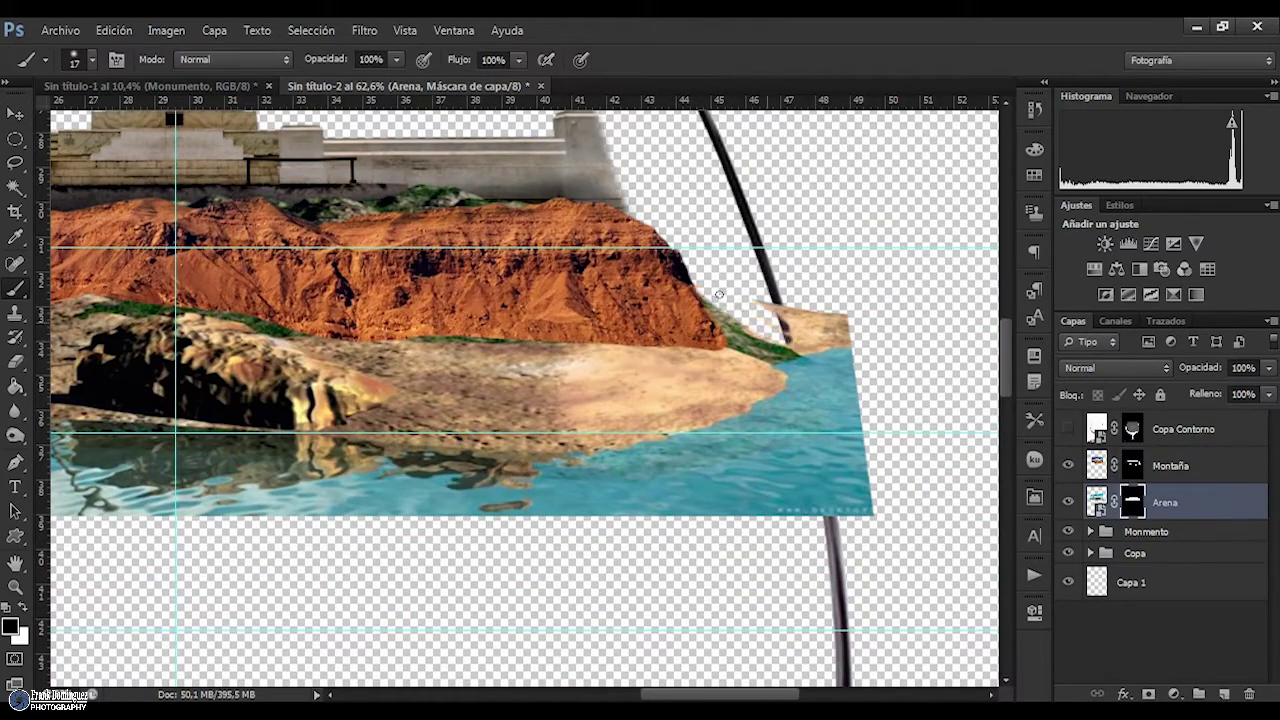
Paint the Arena mask with a small brush, swapping black and white to refine the island edges
scroll(848, 501, "up", 2)
scroll(848, 501, "up", 1)
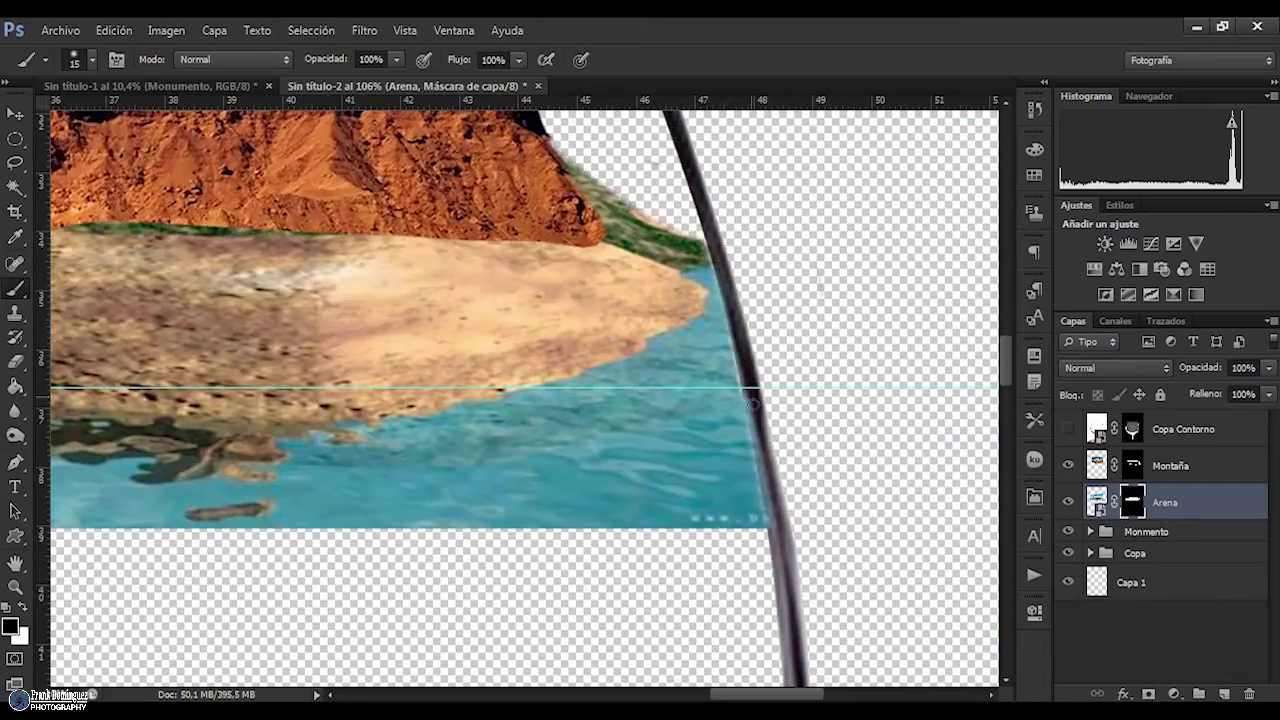
key("x")
key("bracketleft")
scroll(740, 528, "down", 2)
key("x")
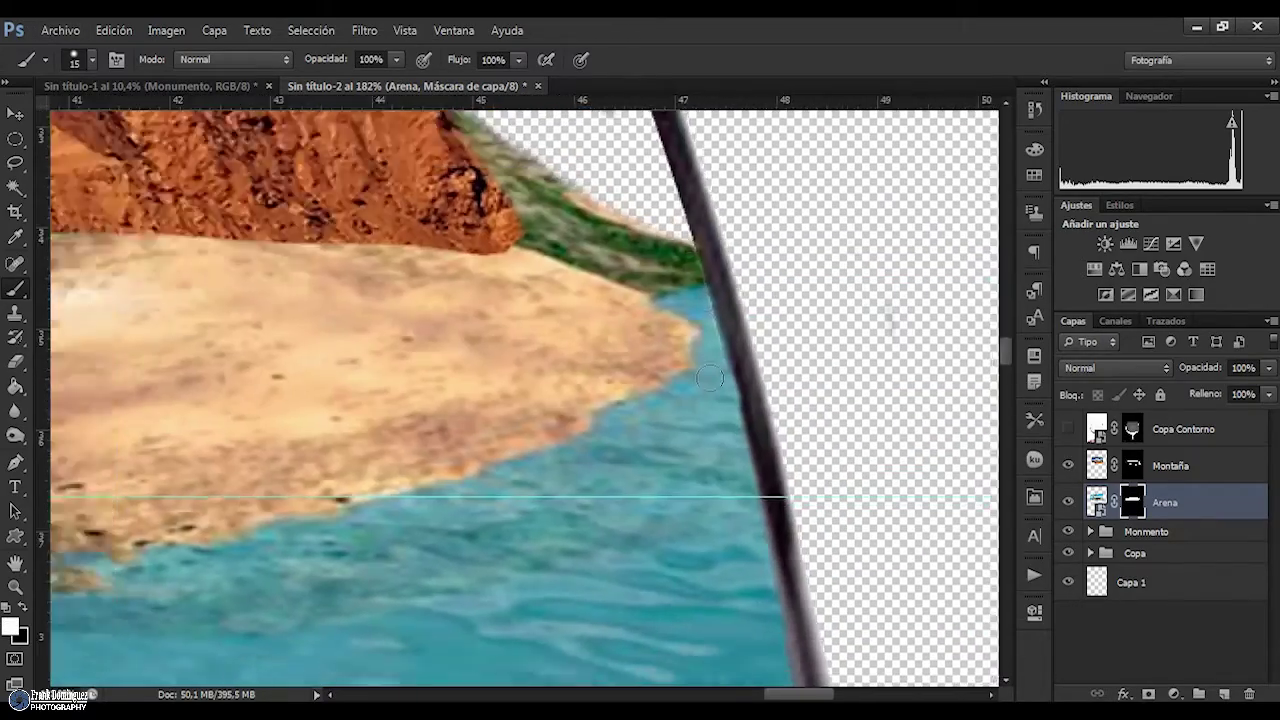
scroll(648, 340, "up", 1)
scroll(634, 430, "down", 3)
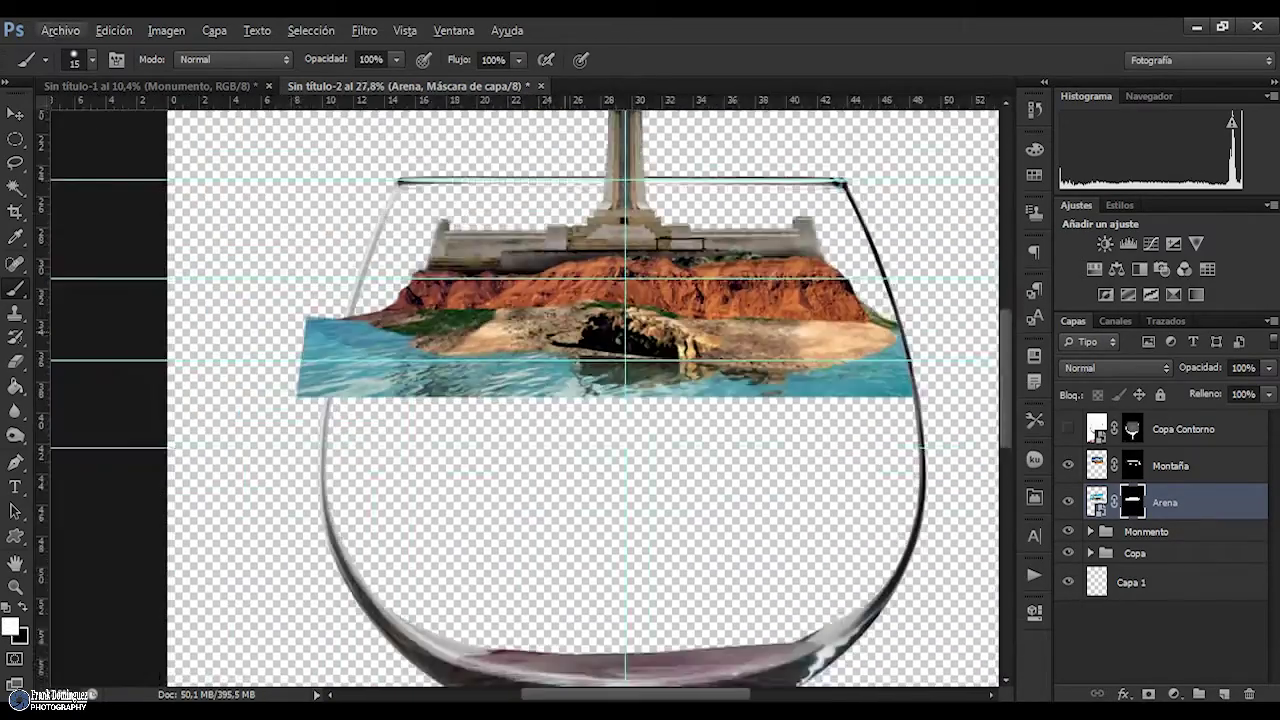
scroll(500, 350, "up", 2)
Hide the island's overflow along the glass edge with a resized black brush
key("x")
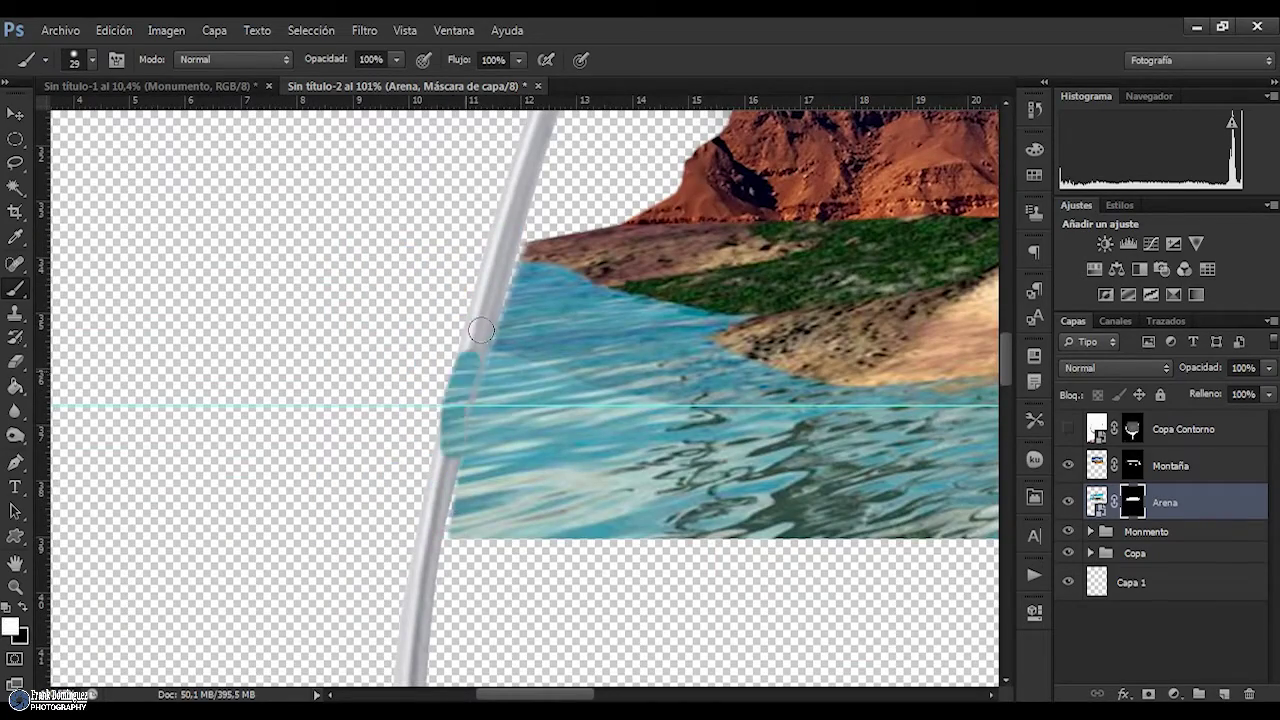
key("x")
key("bracketleft")
key("bracketleft")
scroll(520, 277, "up", 2)
scroll(443, 371, "down", 2)
scroll(443, 371, "down", 2)
scroll(414, 314, "down", 4)
key("x")
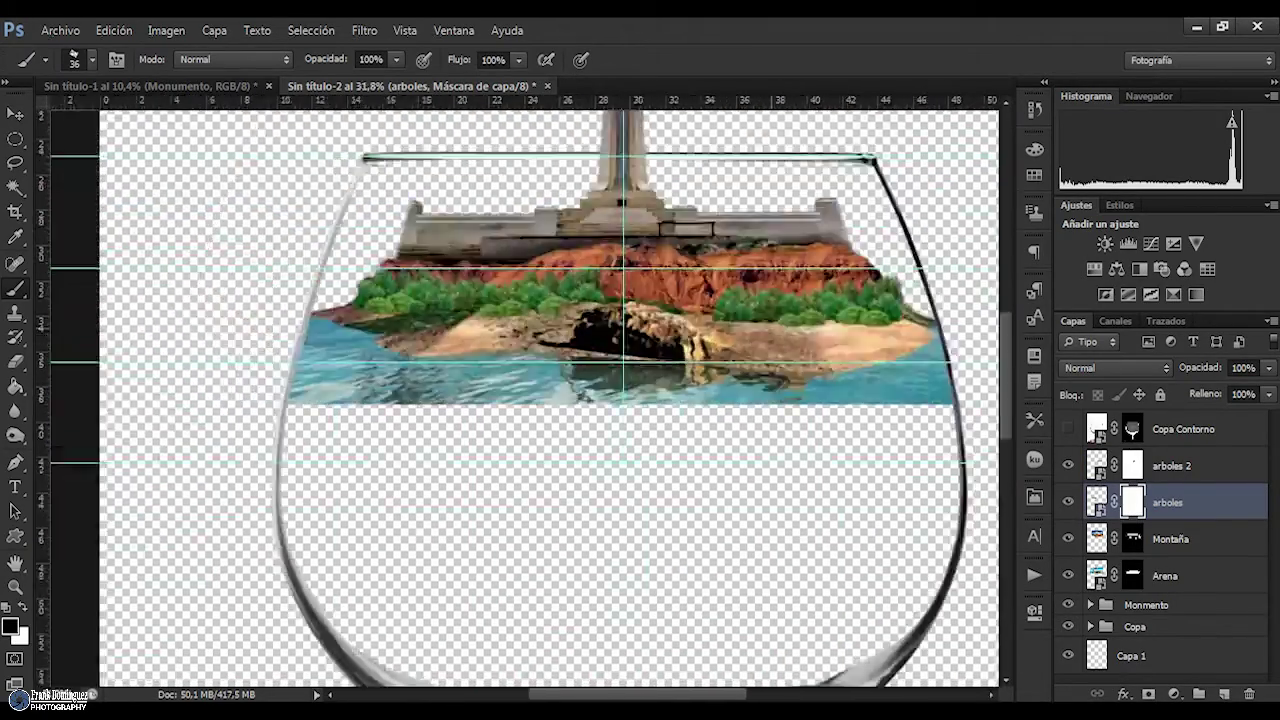
Add a Levels adjustment with midtones at 1.10, clipped to the Montaña mountain layer
left_click(1170, 539)
left_click(1174, 693)
left_click(1211, 366)
left_click_drag(904, 561, 906, 563)
key("ctrl+alt+g")
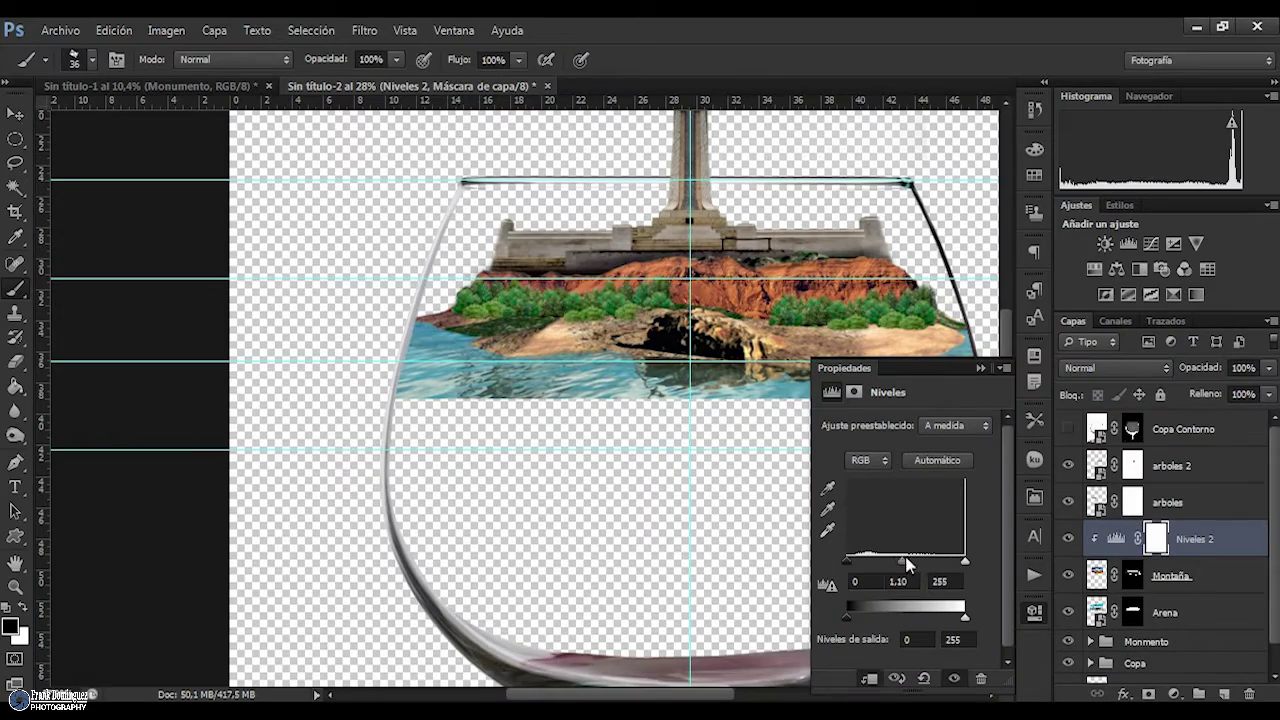
Select the Arena layer's mask with a 30% opacity brush at size 139
key("3")
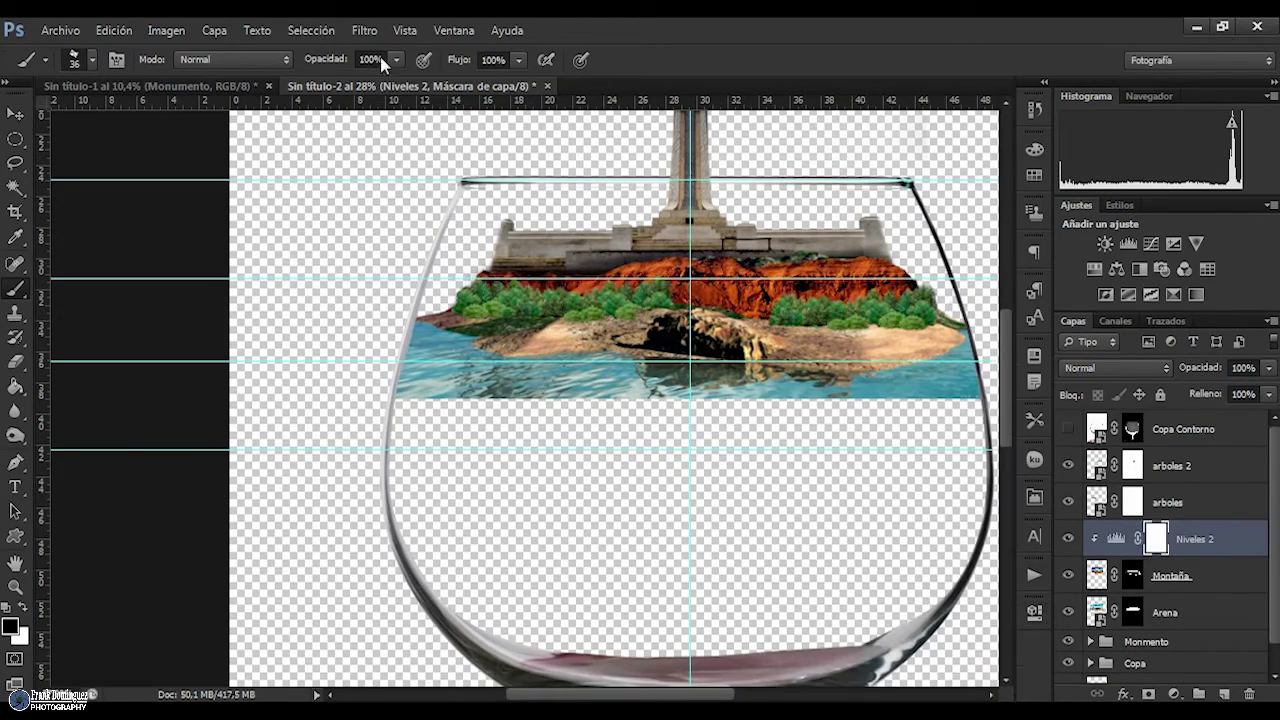
key("ctrl+0")
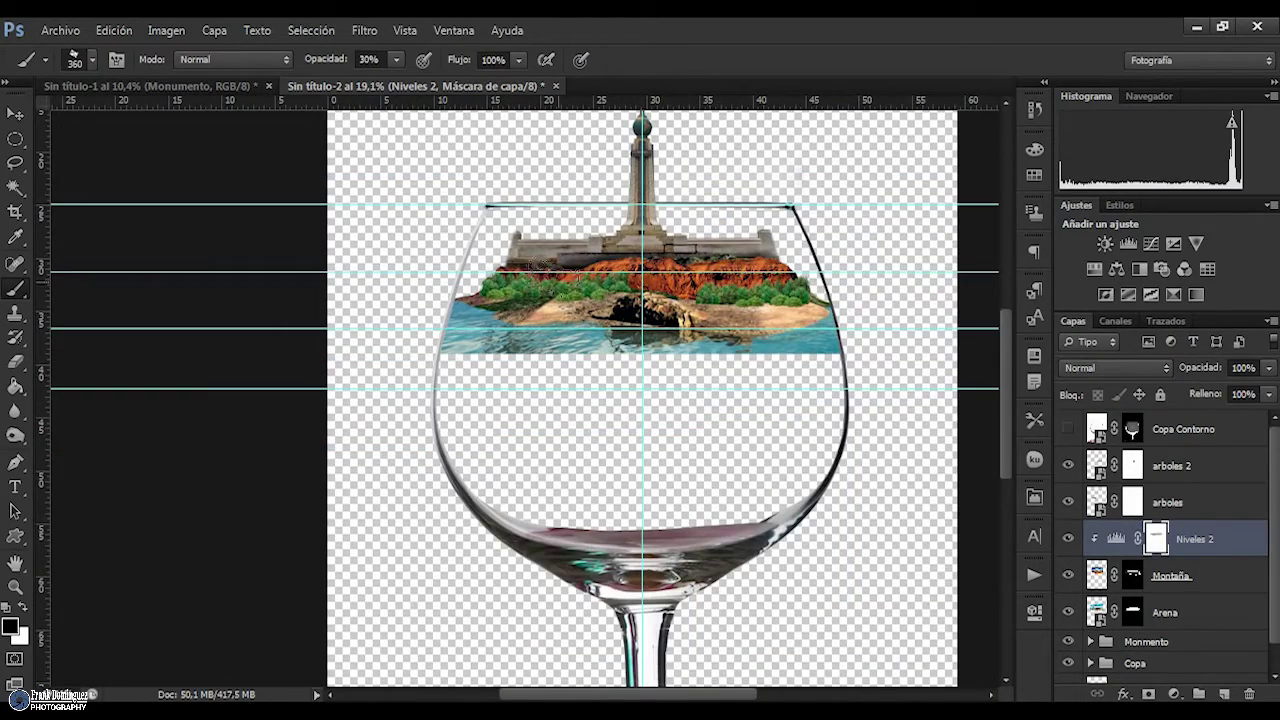
scroll(643, 228, "up", 5)
scroll(643, 228, "down", 3)
left_click(1165, 612)
right_click(456, 276)
left_click_drag(560, 323, 510, 323)
key("Return")
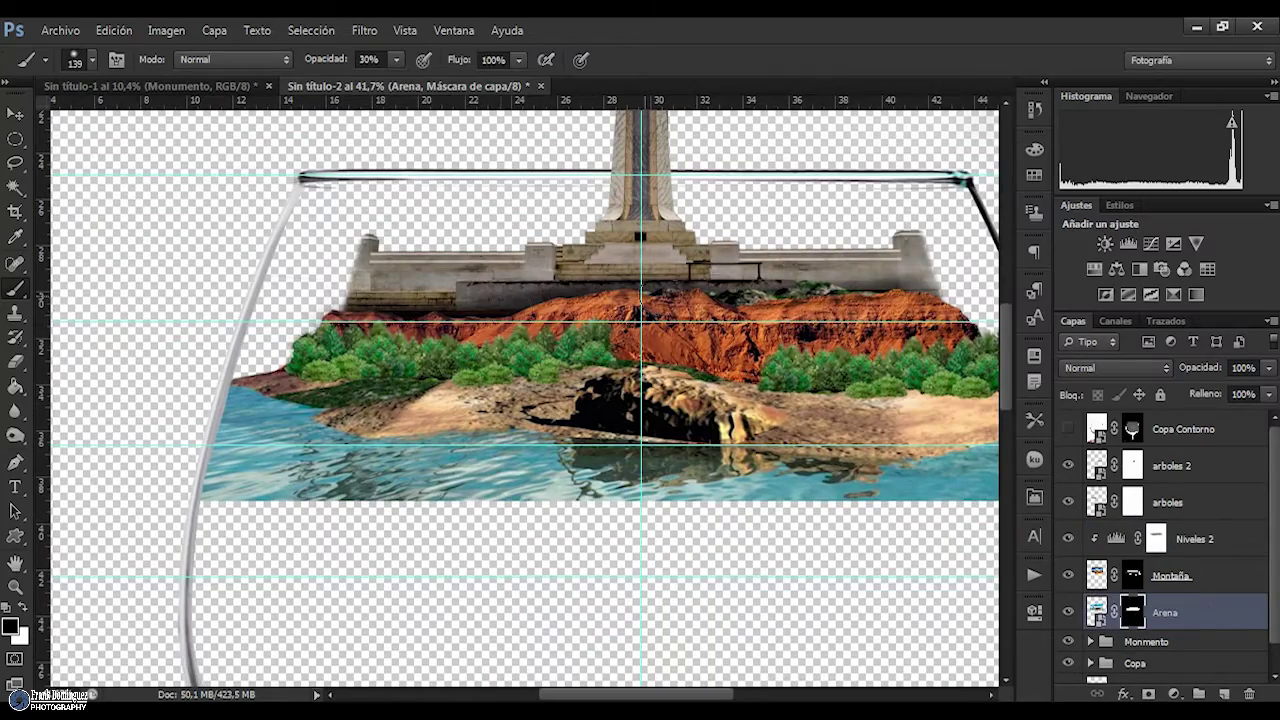
scroll(640, 380, "down", 3)
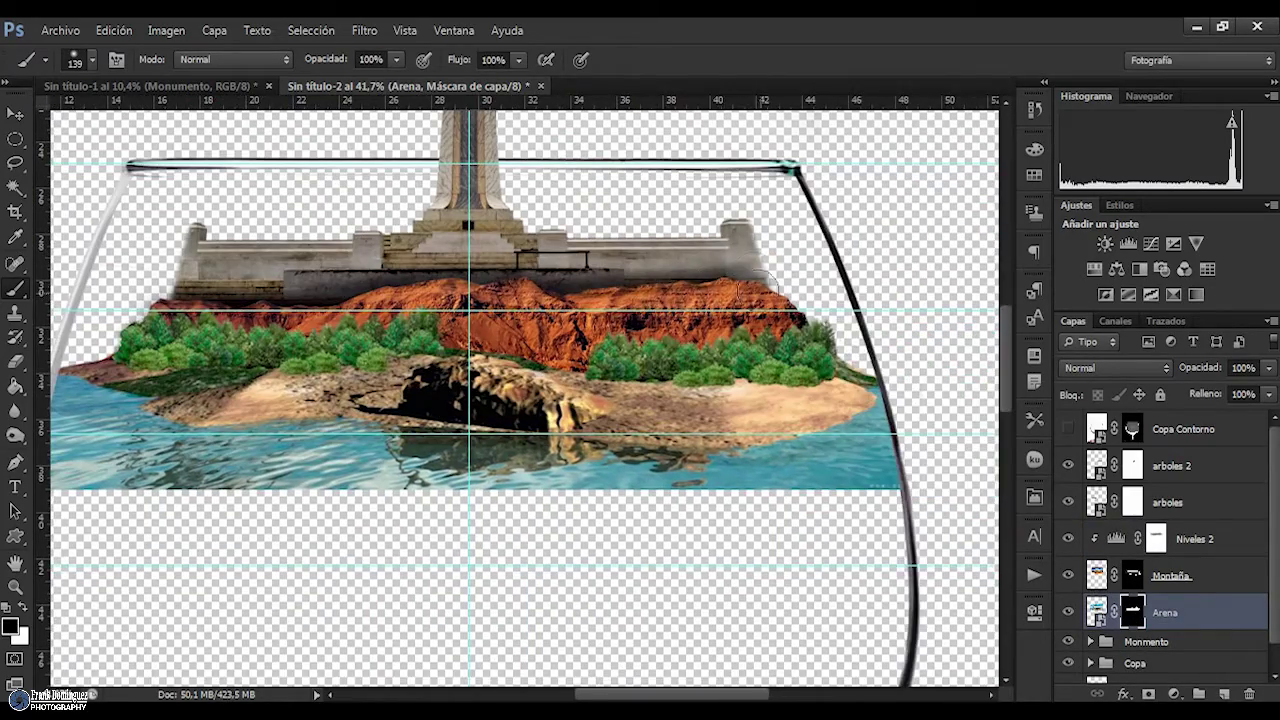
Place the Arbusto 4 shrub image into the composition
scroll(300, 200, "up", 2)
left_click(60, 30)
left_click(76, 336)
double_click(623, 257)
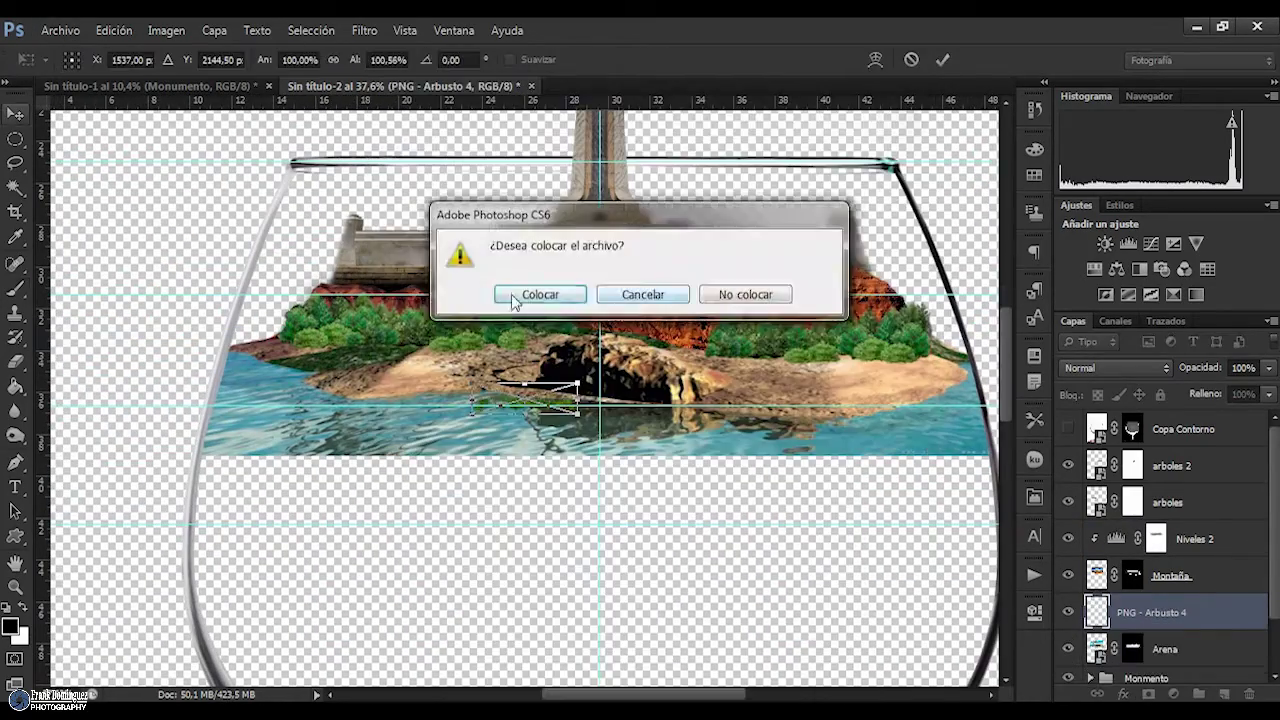
left_click(500, 294)
Reveal the monument's left edge again on the Monumento layer mask
scroll(365, 300, "up", 5)
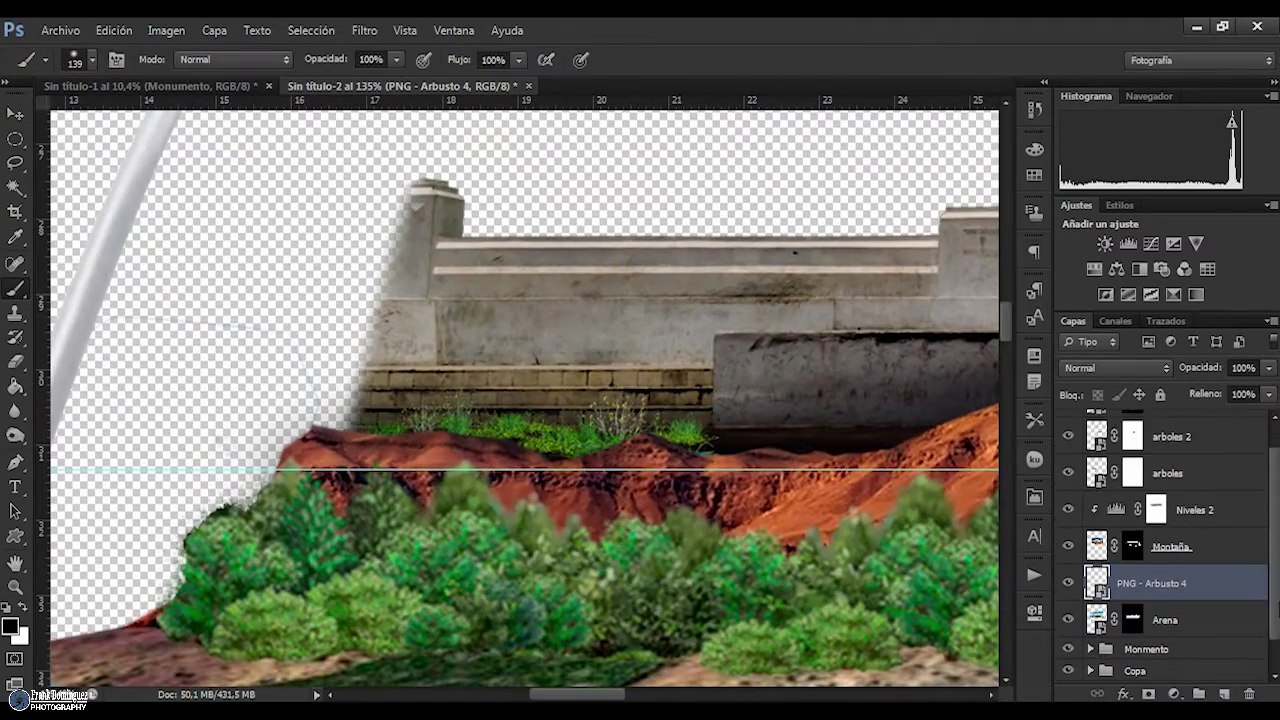
scroll(1066, 641, "down", 1)
scroll(1066, 641, "down", 1)
left_click(1147, 675)
left_click_drag(343, 411, 220, 505)
scroll(450, 350, "right", 10)
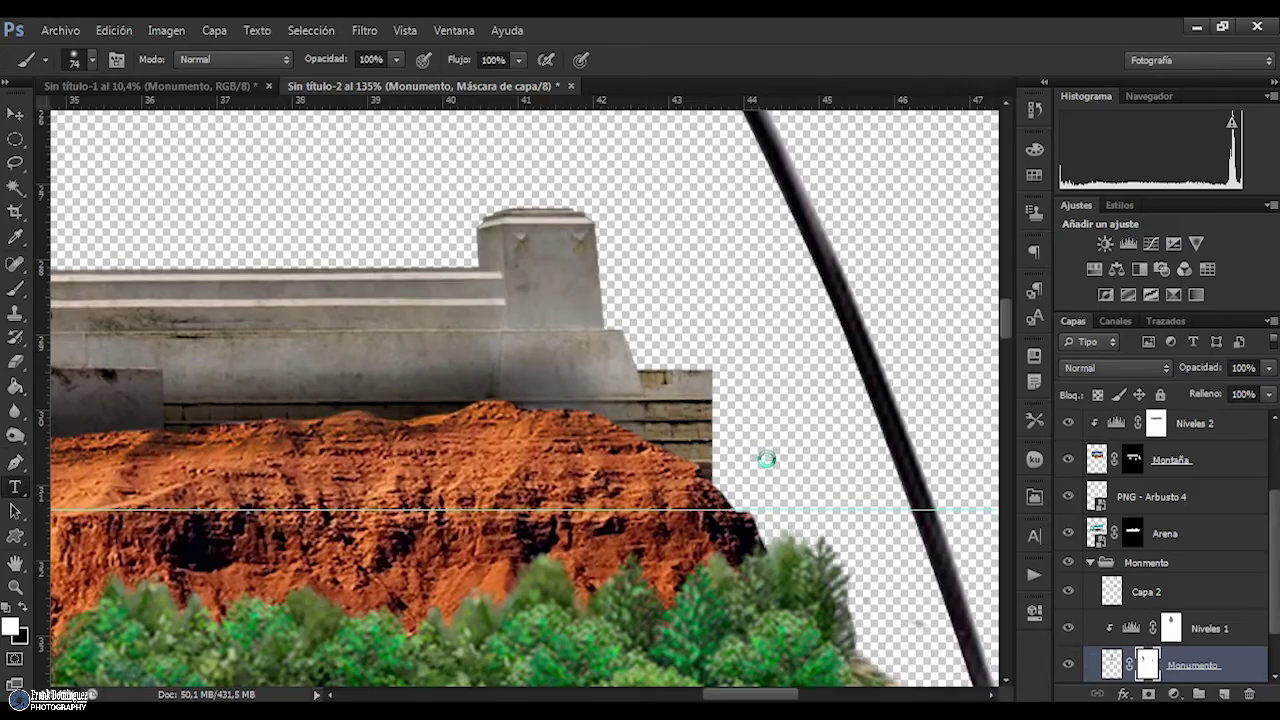
key("p")
scroll(640, 420, "up", 5)
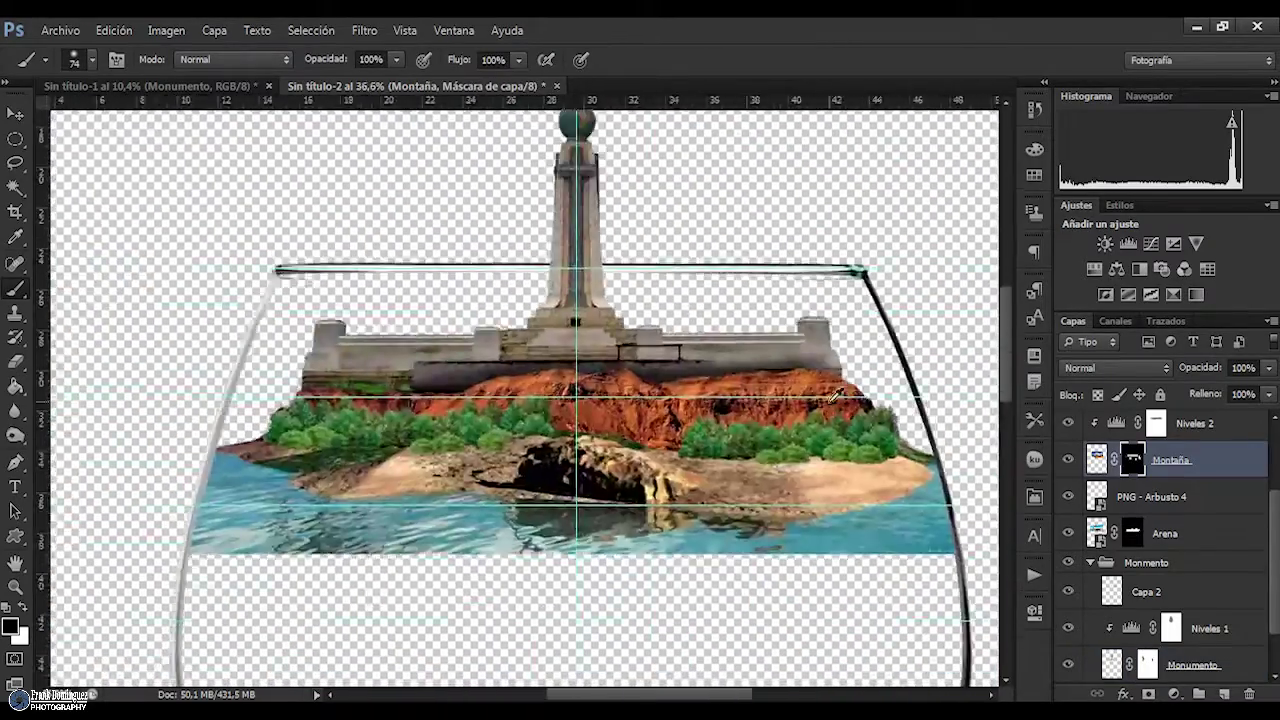
Rename the new shrub layers and warp the Arbusto 3 shrubs to fit the hillside
double_click(1180, 497)
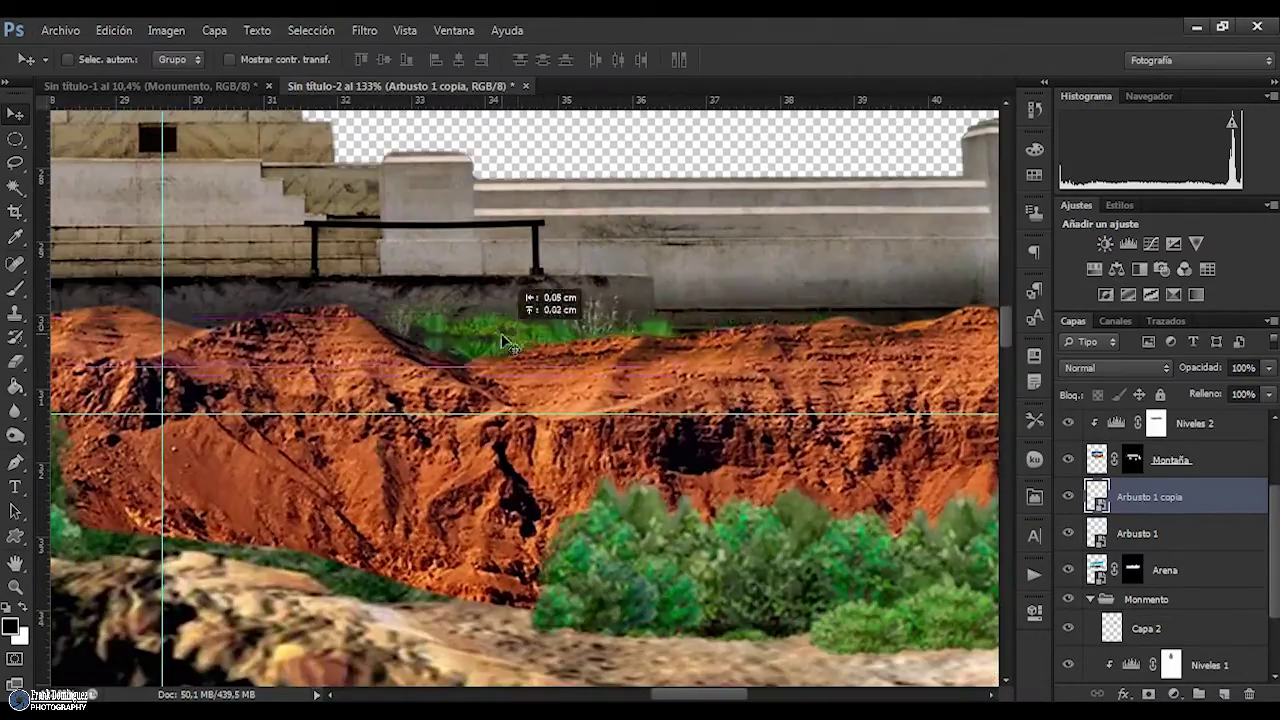
double_click(1170, 497)
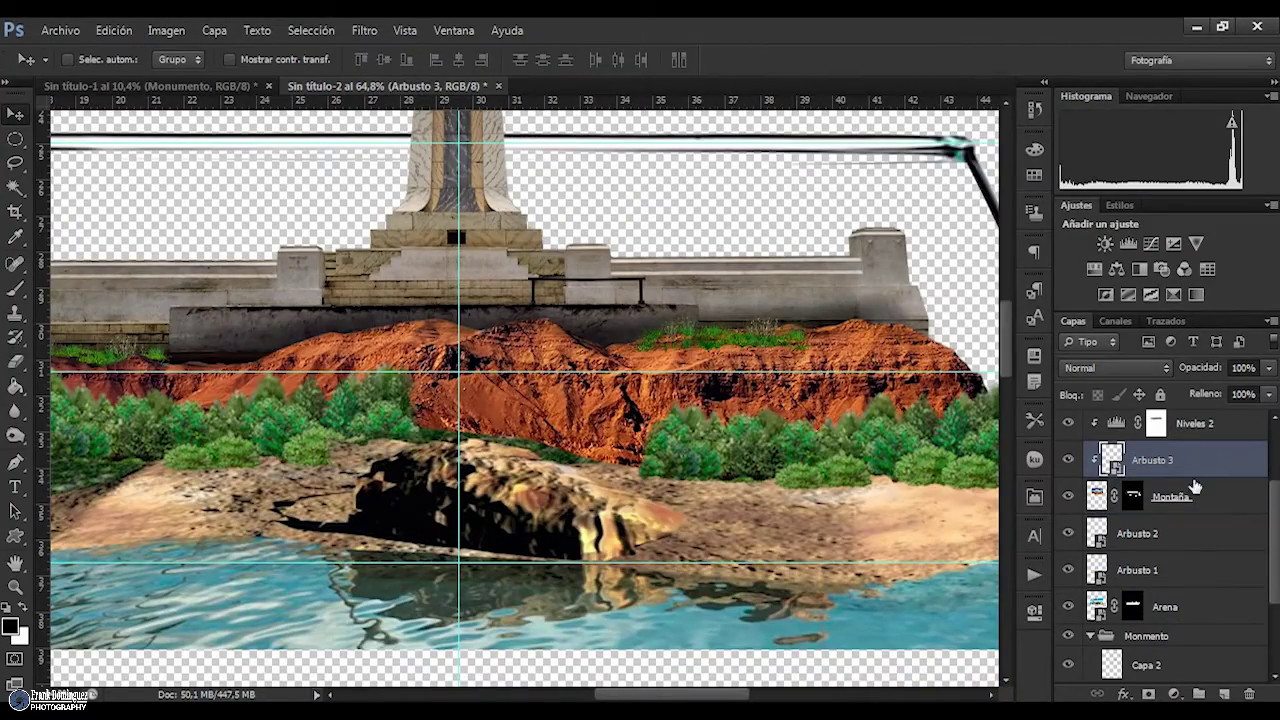
key("ctrl+t")
right_click(620, 456)
left_click(650, 300)
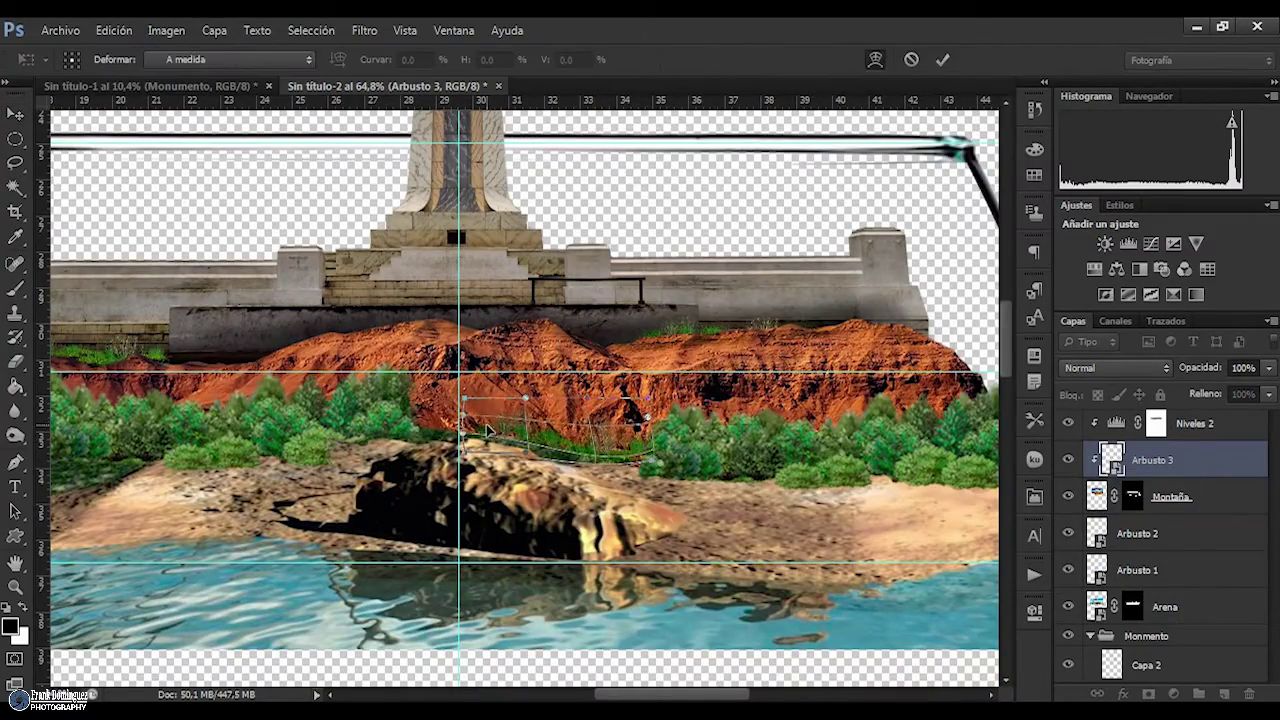
key("Return")
key("ctrl+0")
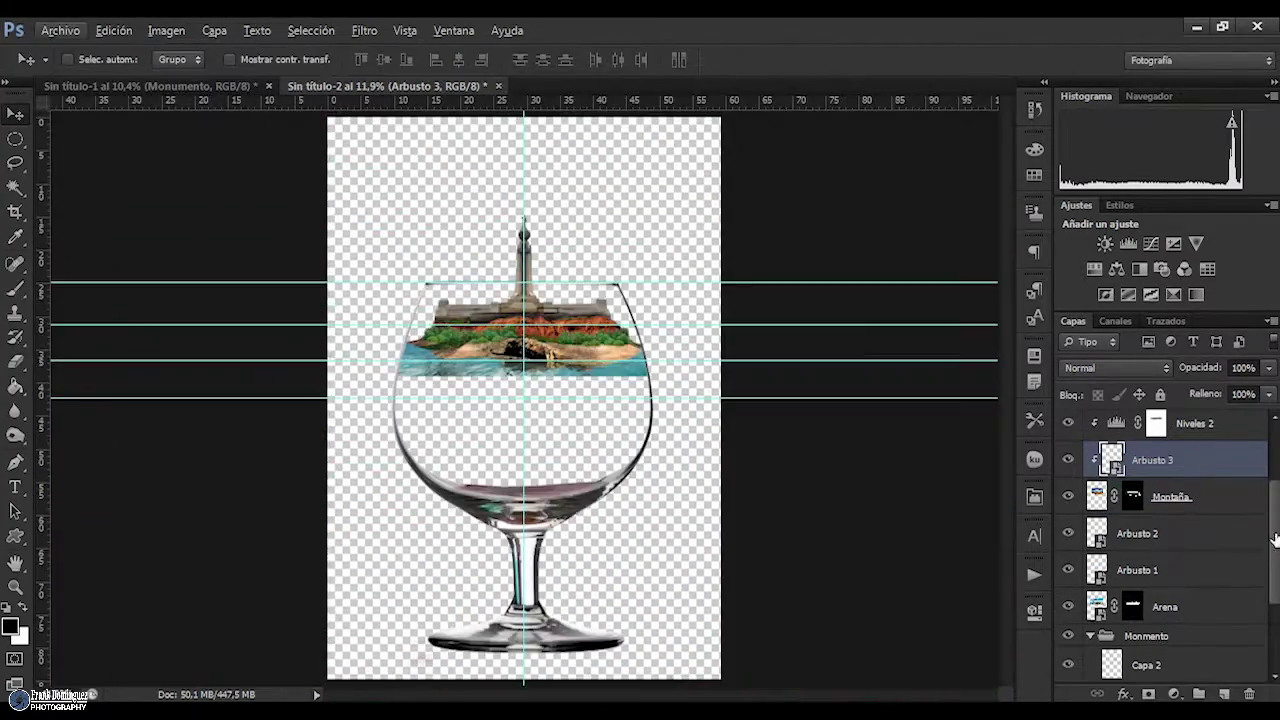
Group Arbusto 1 and 2 as Arbustos with a clipped Levels adjustment of 26, 0.85, 255
left_click(1185, 545, "shift")
key("ctrl+g")
left_click(1174, 693)
left_click(1120, 365)
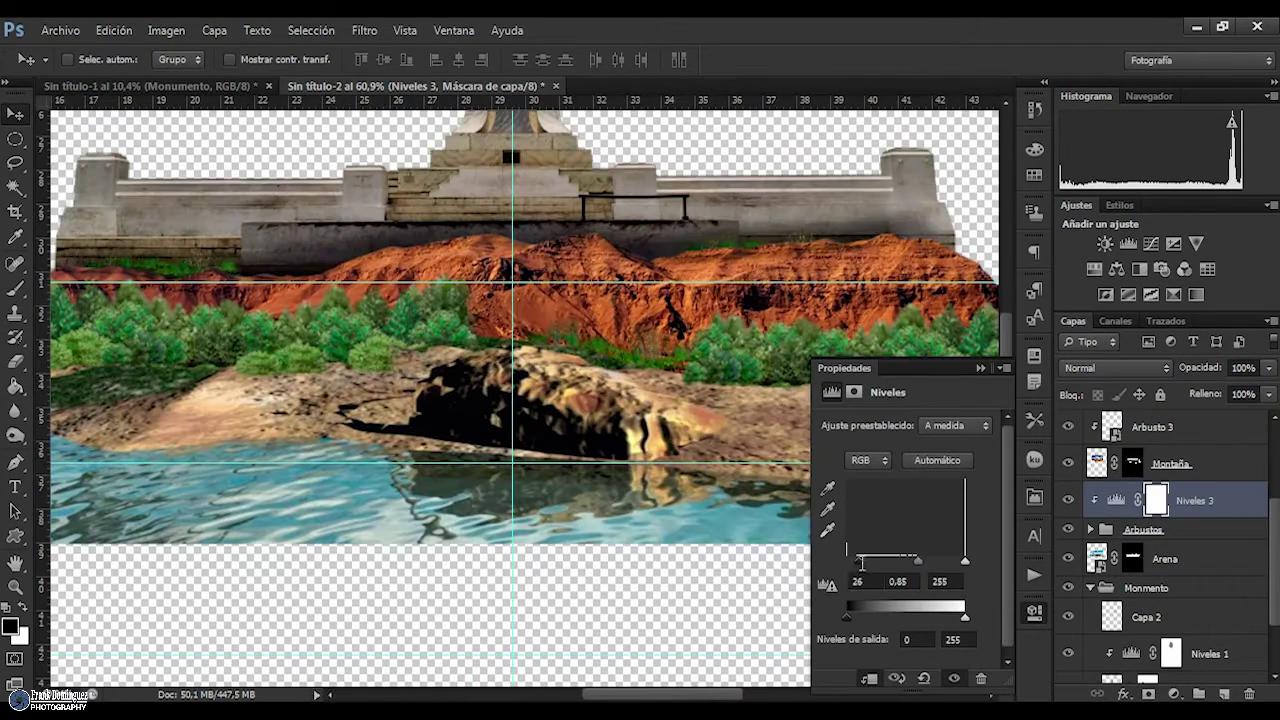
Add clipped Levels adjustments: Niveles 4 on the Arboles trees, Niveles 5 on the Arena sand
left_click(1145, 460)
left_click(1174, 693)
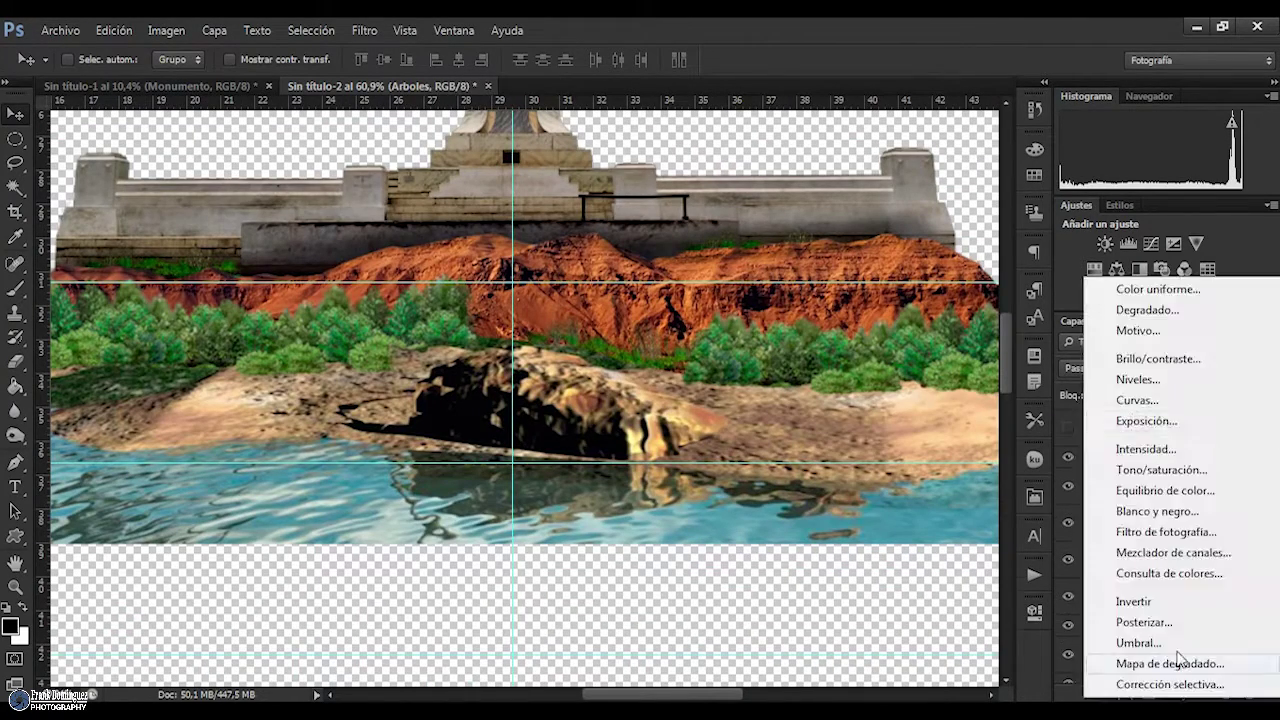
left_click(1143, 377)
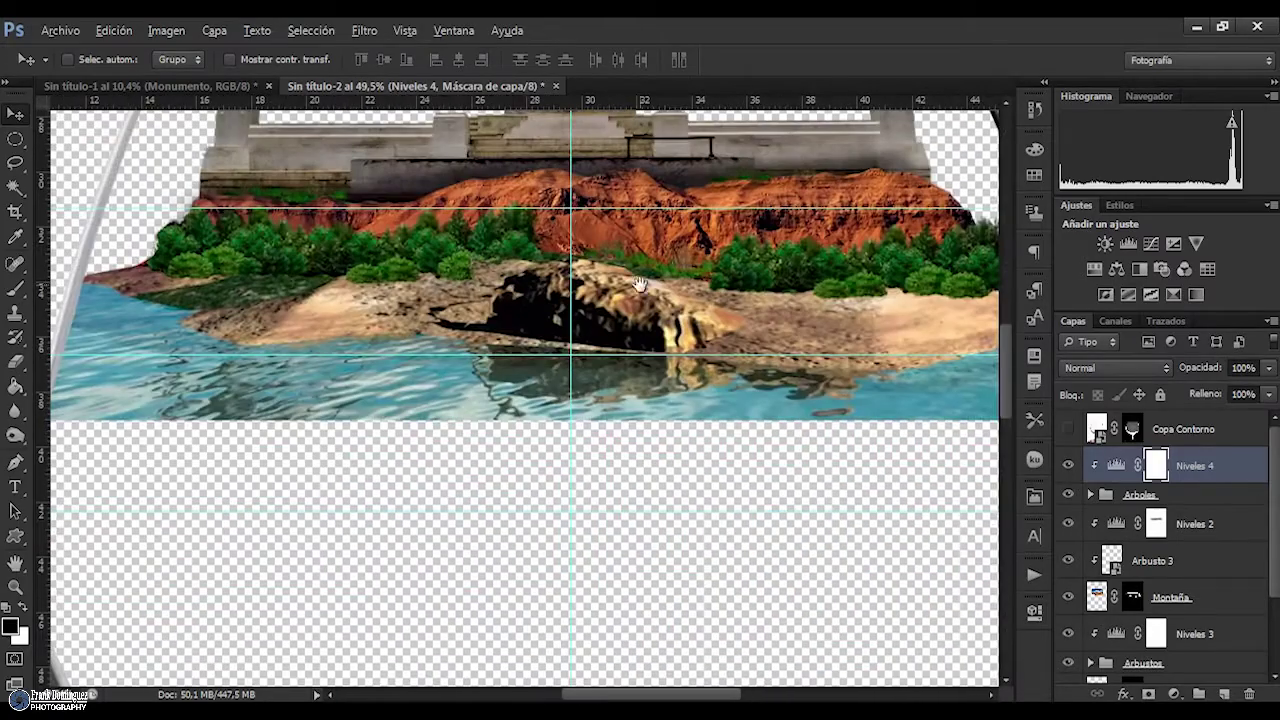
scroll(1160, 560, "down", 3)
left_click(1248, 534)
left_click(1174, 693)
left_click(1137, 373)
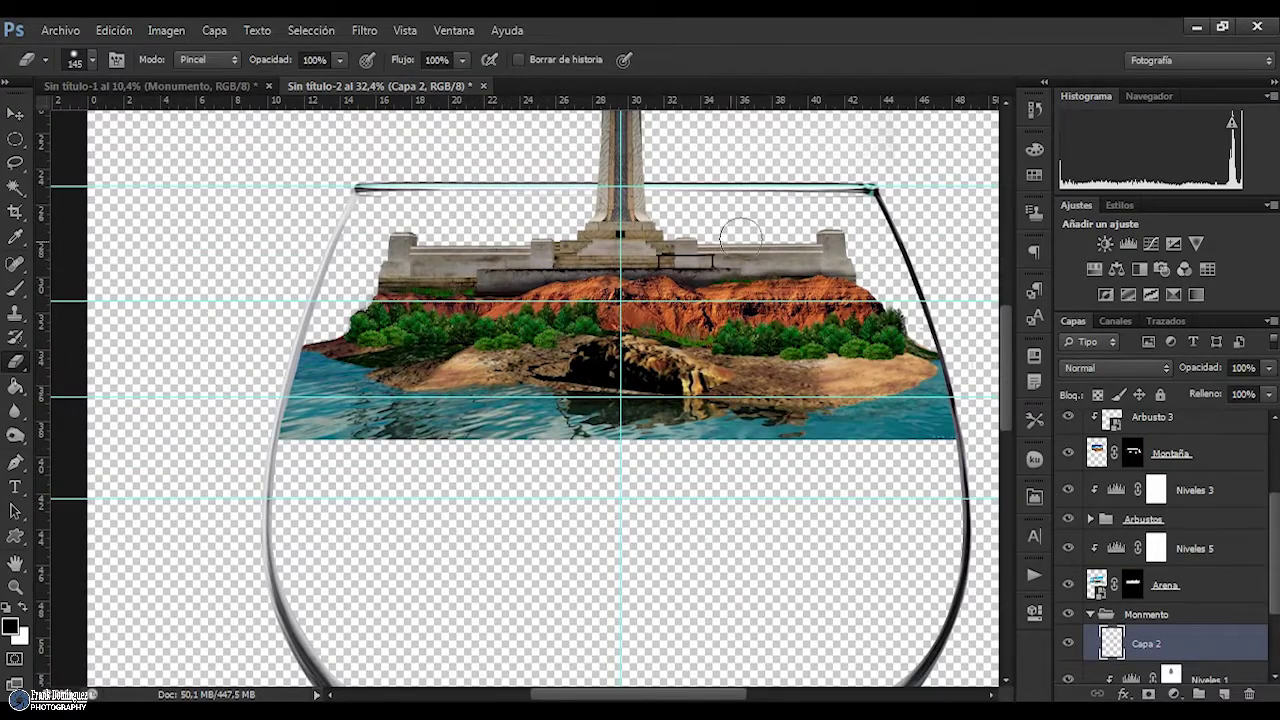
Select Niveles 4 and begin placing an image file with Archivo > Colocar
scroll(740, 237, "down", 3)
scroll(740, 237, "up", 2)
scroll(1160, 520, "up", 2)
left_click(1200, 560)
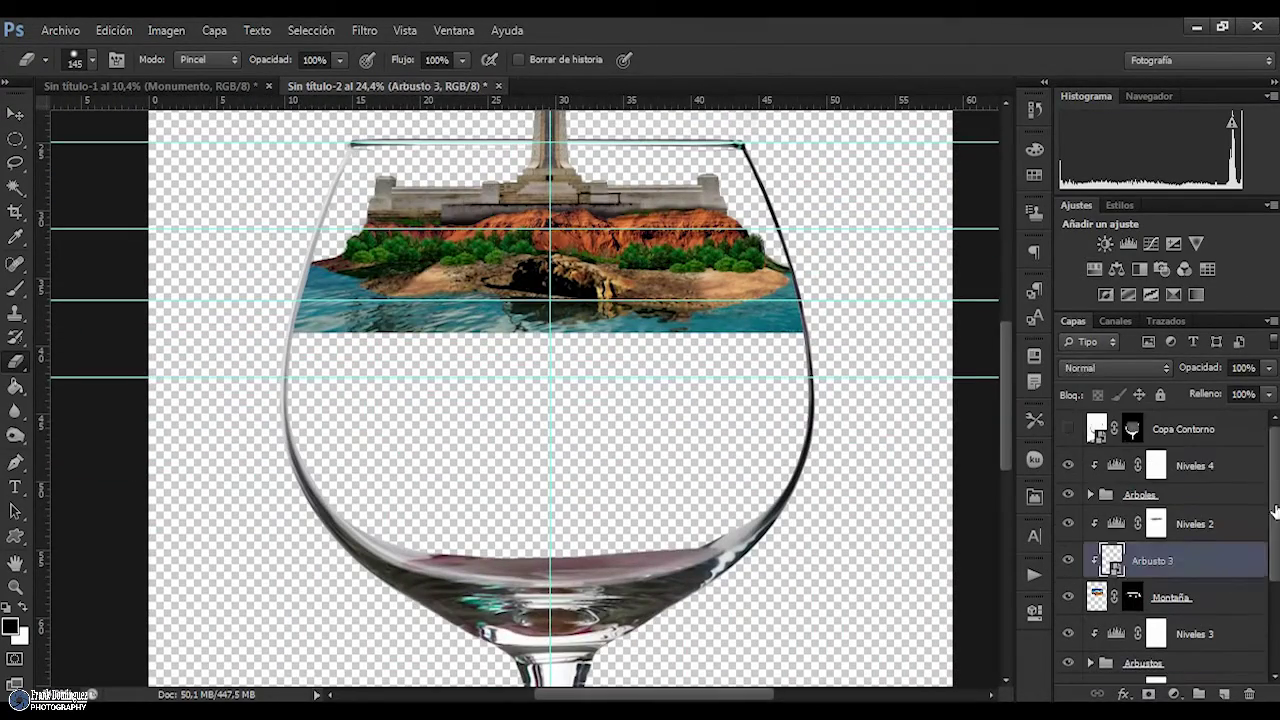
left_click(1228, 470)
key("alt+a")
key("l")
scroll(905, 305, "down", 1)
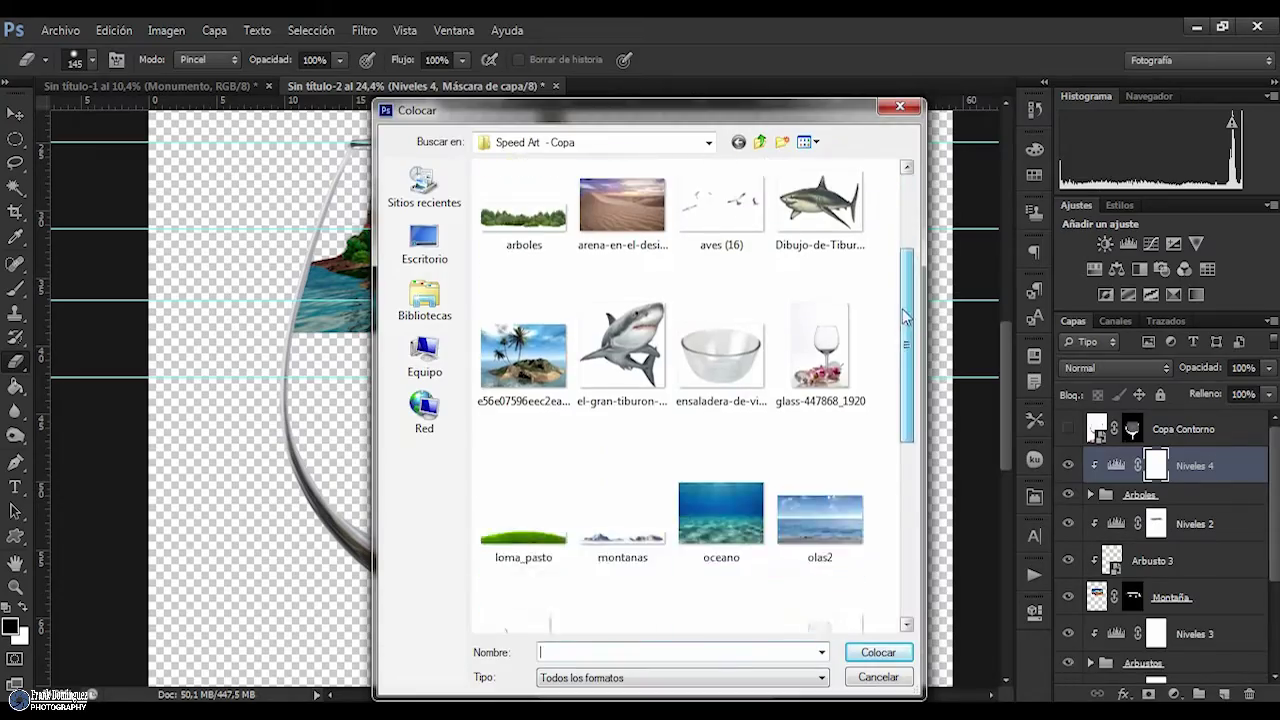
Place the olas2 sea image scaled across the glass at full opacity
double_click(820, 550)
mouse_move(540, 395)
left_mouse_down()
mouse_move(440, 305)
mouse_move(624, 300)
left_mouse_up()
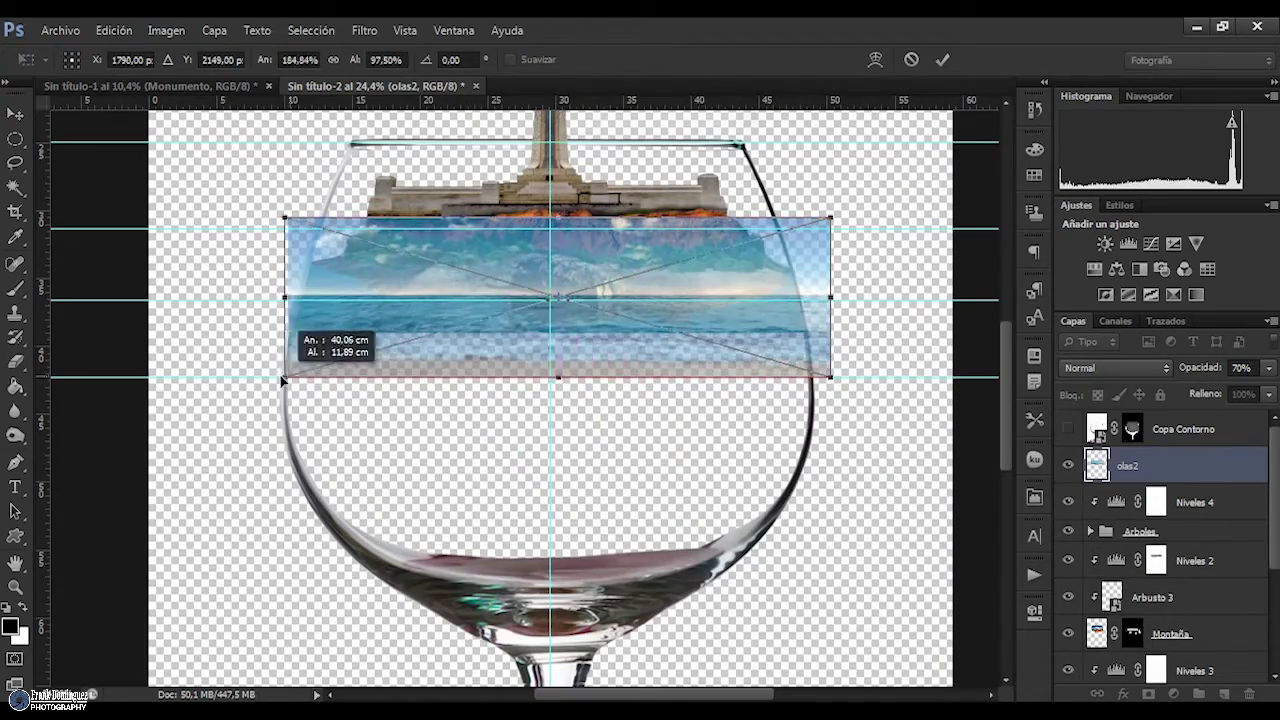
key("Return")
key("e")
scroll(752, 435, "up", 2)
Trace the wave edge with a path and add an inverted layer mask to the sea layer
key("p")
scroll(512, 277, "up", 5)
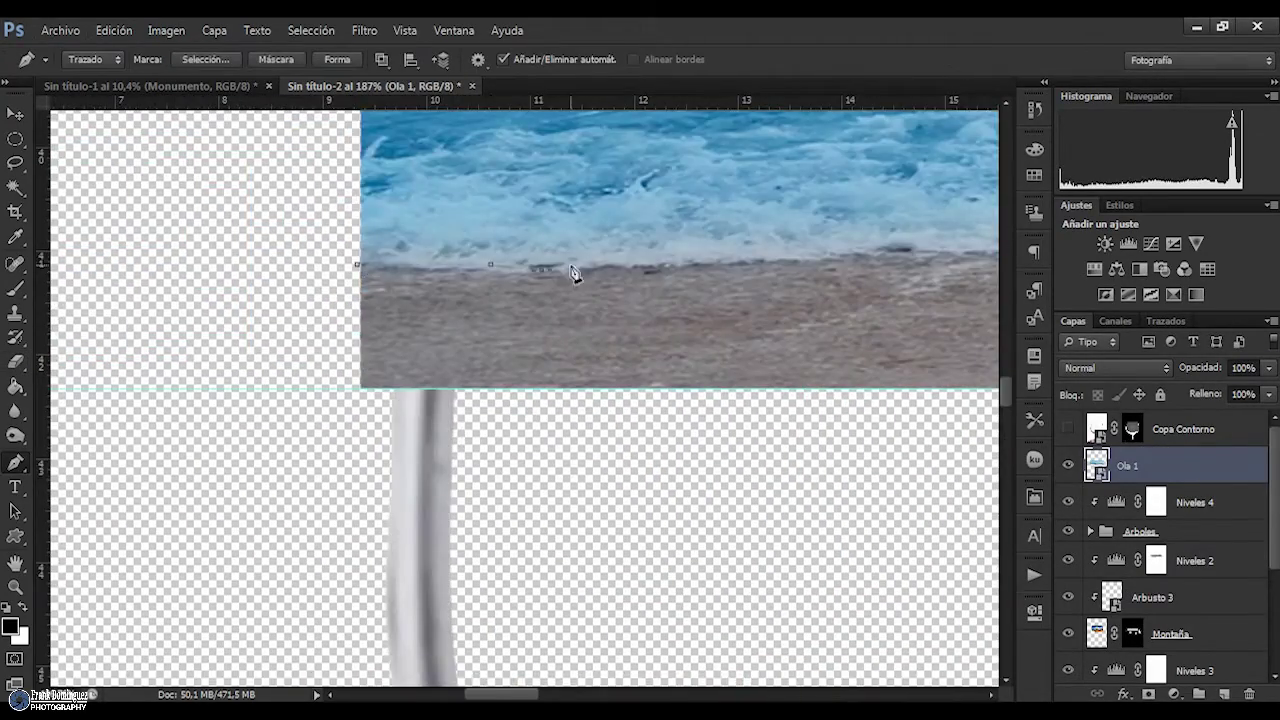
mouse_move(895, 286)
left_mouse_down()
mouse_move(586, 349)
mouse_move(521, 310)
left_mouse_up()
mouse_move(829, 371)
left_mouse_down()
mouse_move(543, 371)
mouse_move(343, 440)
left_mouse_up()
scroll(343, 440, "down", 5)
scroll(800, 363, "left", 5)
key("ctrl+Return")
scroll(700, 400, "down", 3)
left_click(1148, 694)
key("ctrl+i")
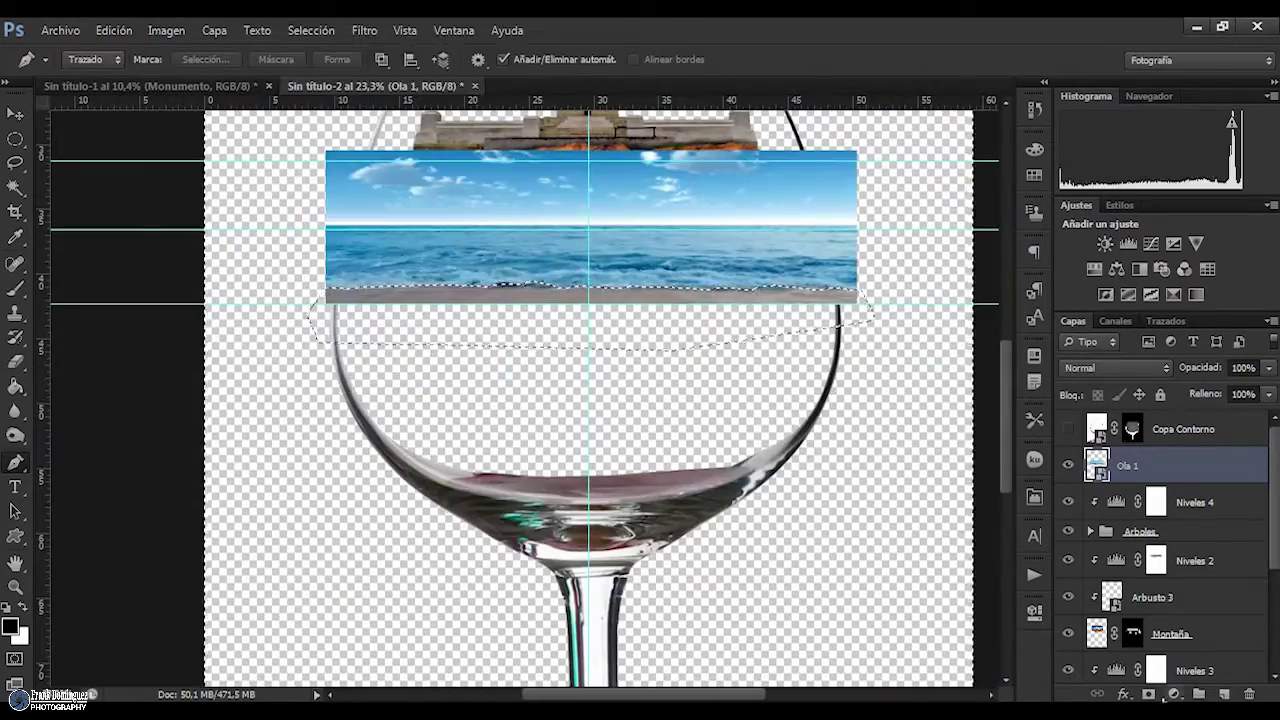
Make a 1.5 px feathered selection from the wave path for mask painting
scroll(920, 420, "up", 10)
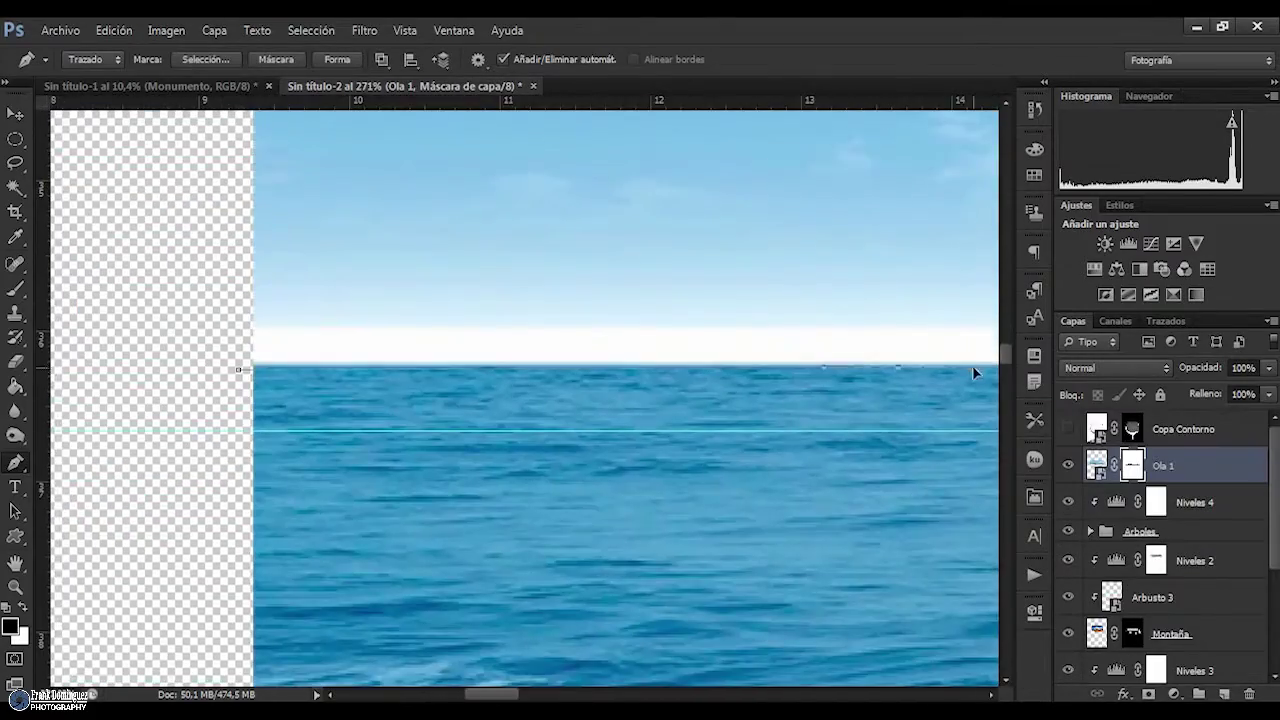
scroll(972, 372, "down", 3)
scroll(714, 400, "down", 3)
left_click_drag(557, 414, 338, 345)
right_click(338, 345)
left_click(390, 440)
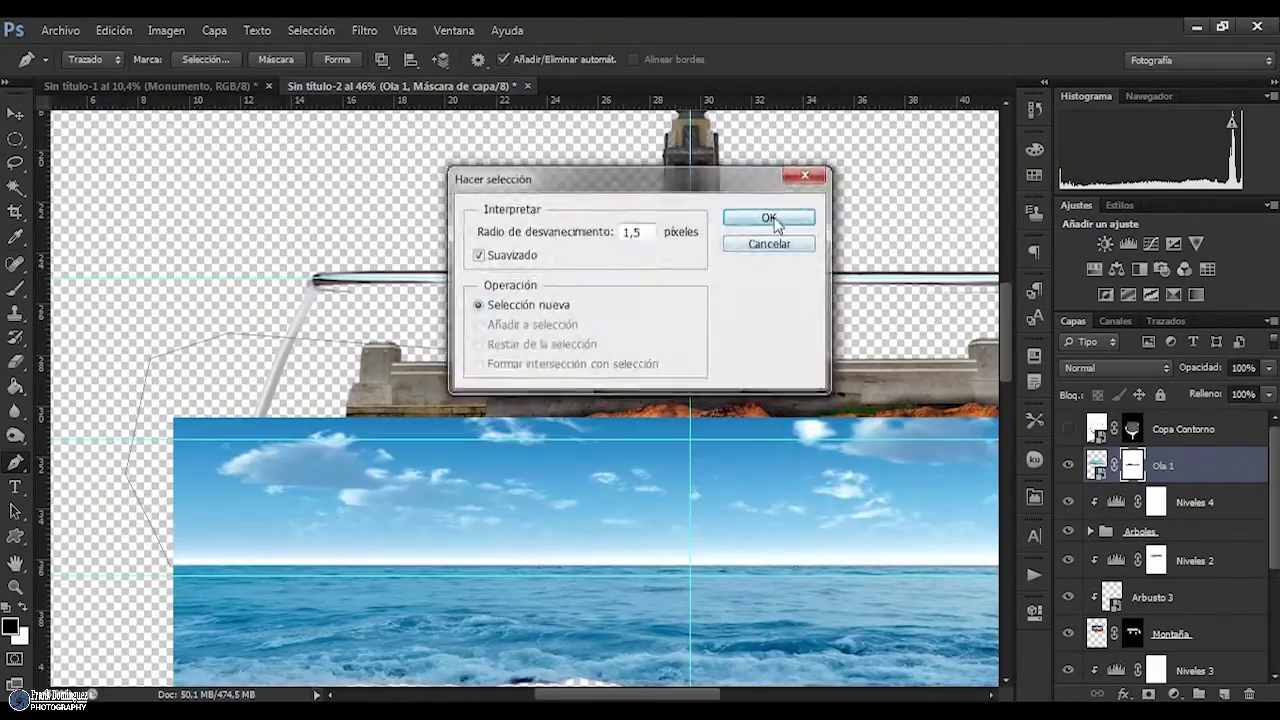
left_click(766, 214)
scroll(700, 400, "down", 3)
key("b")
Paint the sea mask to hide the sky and the water outside the glass's left and right edges
left_click_drag(560, 360, 958, 392)
scroll(700, 412, "up", 5)
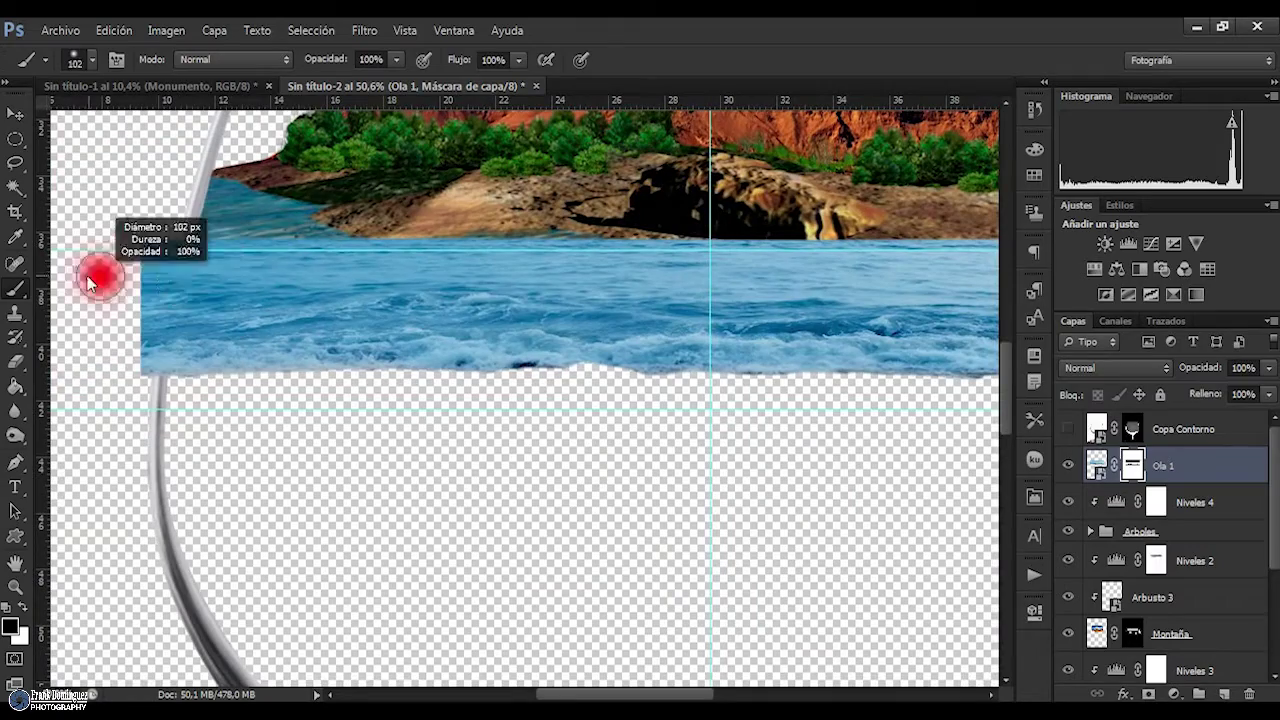
scroll(172, 291, "up", 2)
scroll(172, 291, "up", 2)
left_click_drag(166, 340, 168, 265)
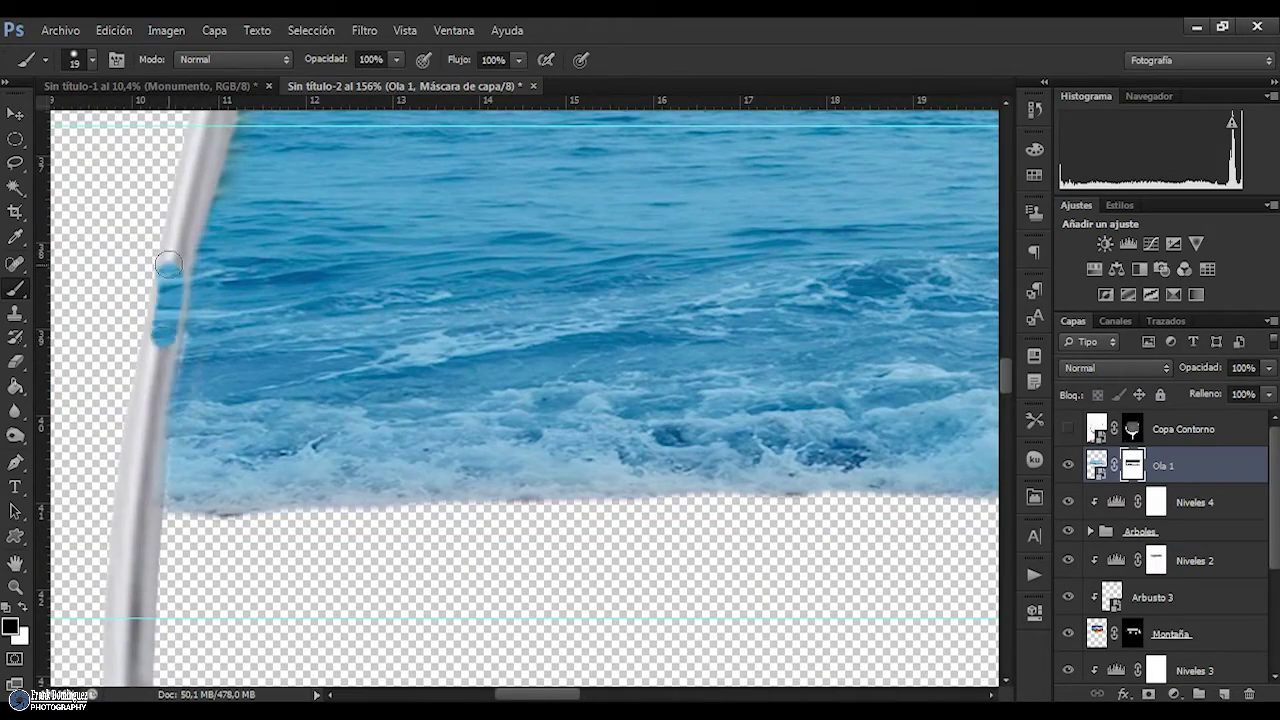
scroll(216, 234, "down", 2)
scroll(500, 200, "down", 2)
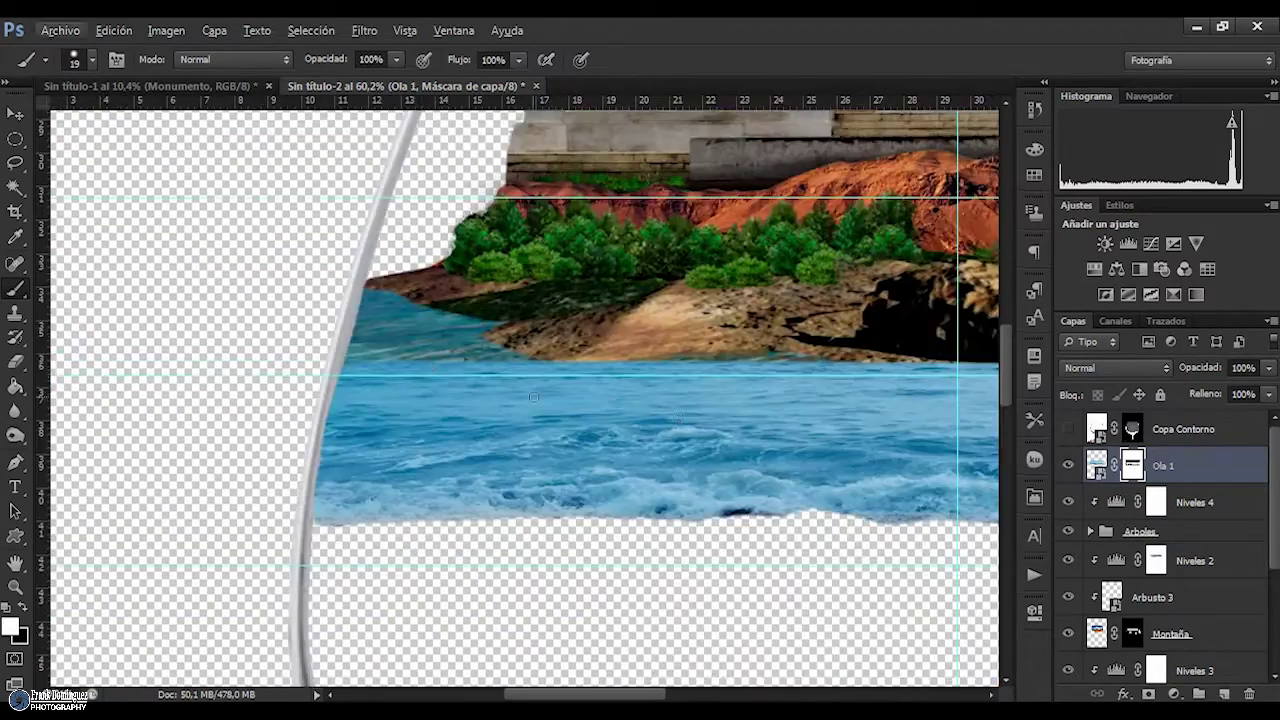
scroll(713, 159, "up", 3)
left_click_drag(754, 350, 820, 514)
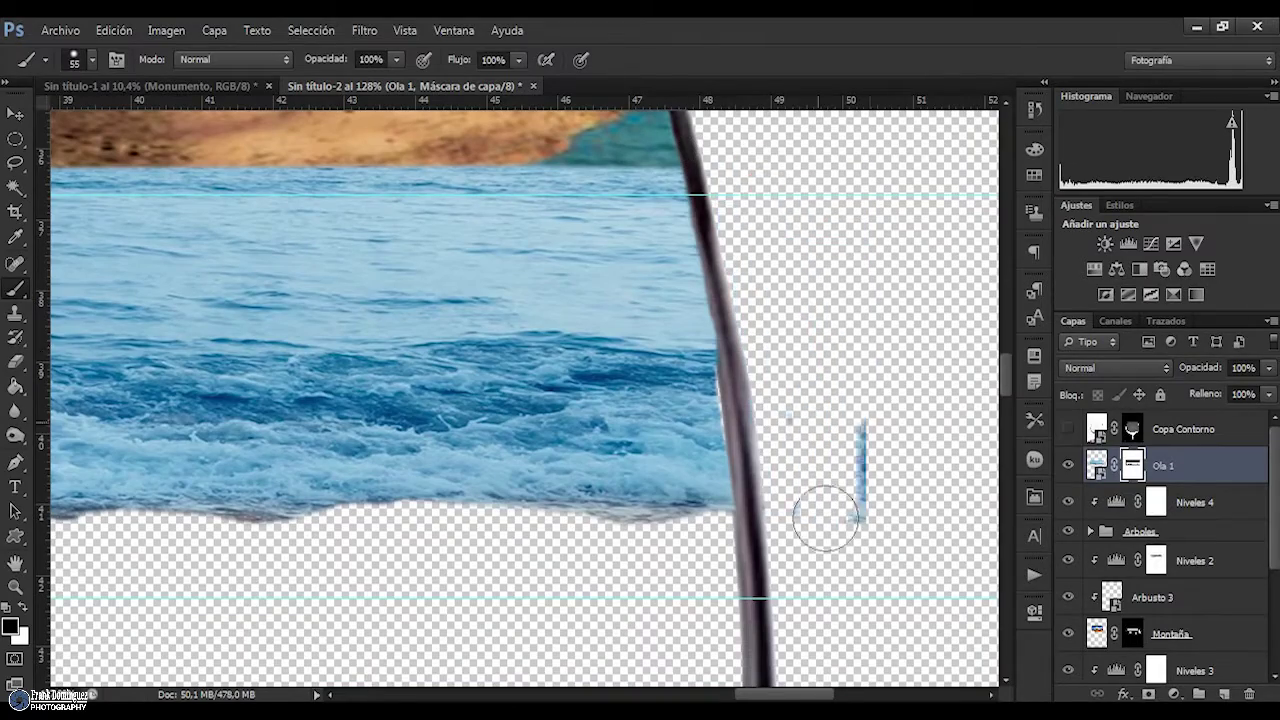
scroll(680, 270, "up", 2)
right_click(668, 418, "alt")
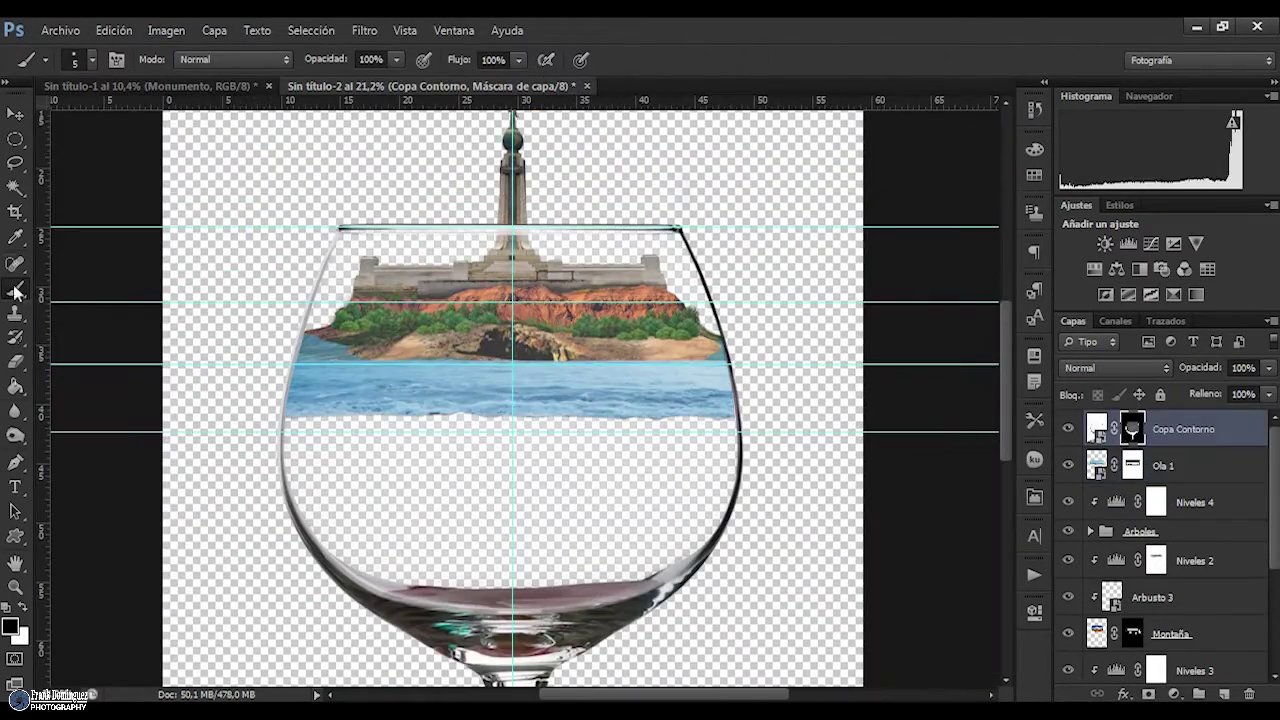
Deselect and add a Hue/Saturation adjustment above Niveles 5 on the Arena sand
key("ctrl+d")
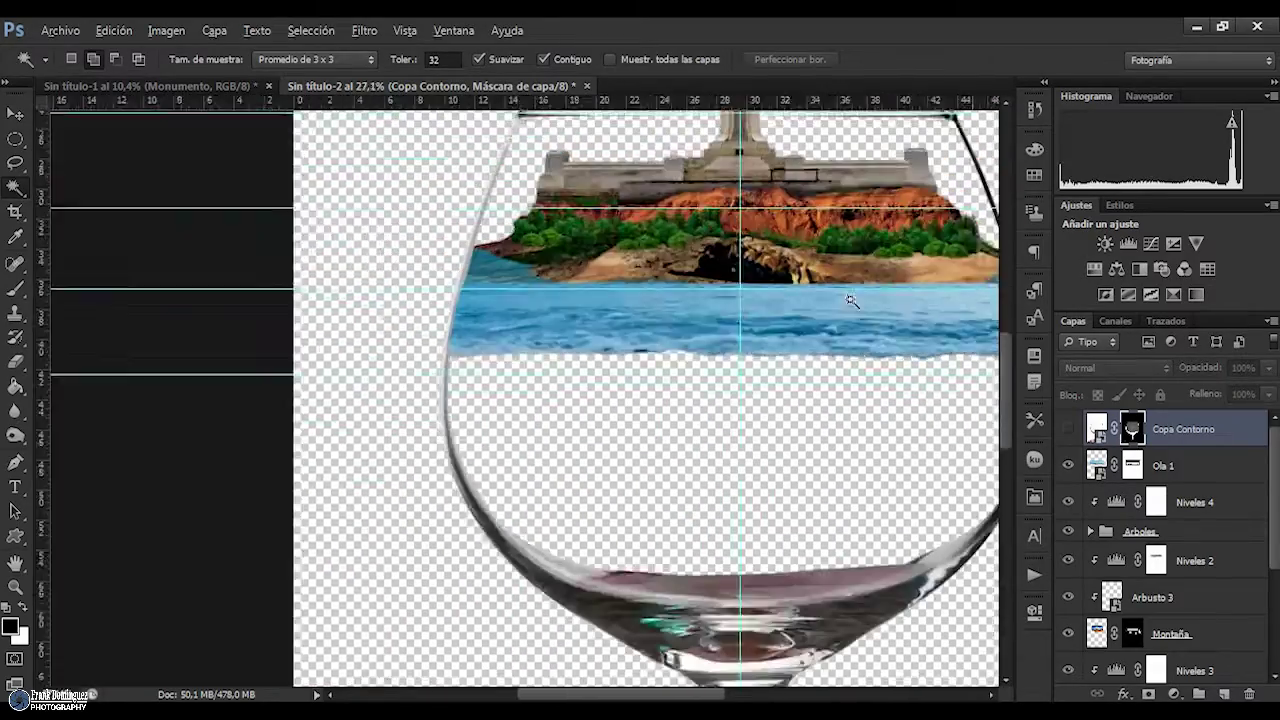
scroll(1152, 543, "down", 3)
scroll(1152, 543, "down", 2)
left_click(1154, 547)
left_click(1116, 269)
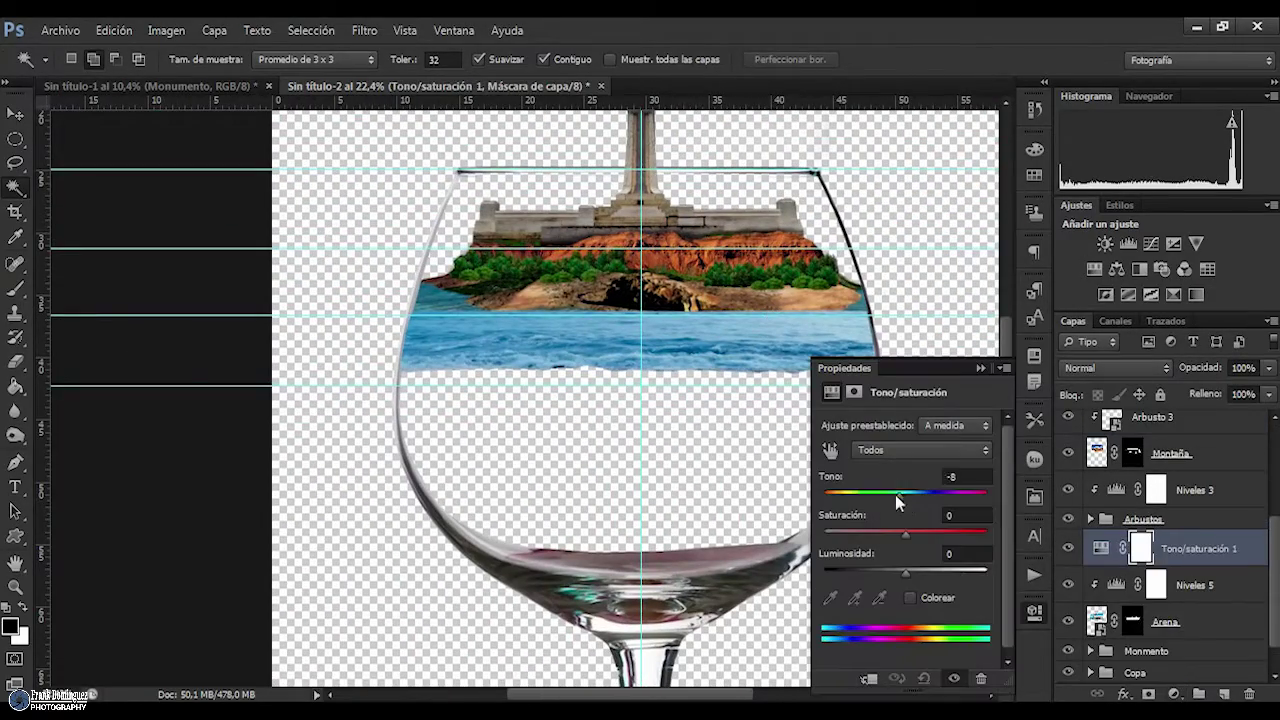
left_click(1035, 612)
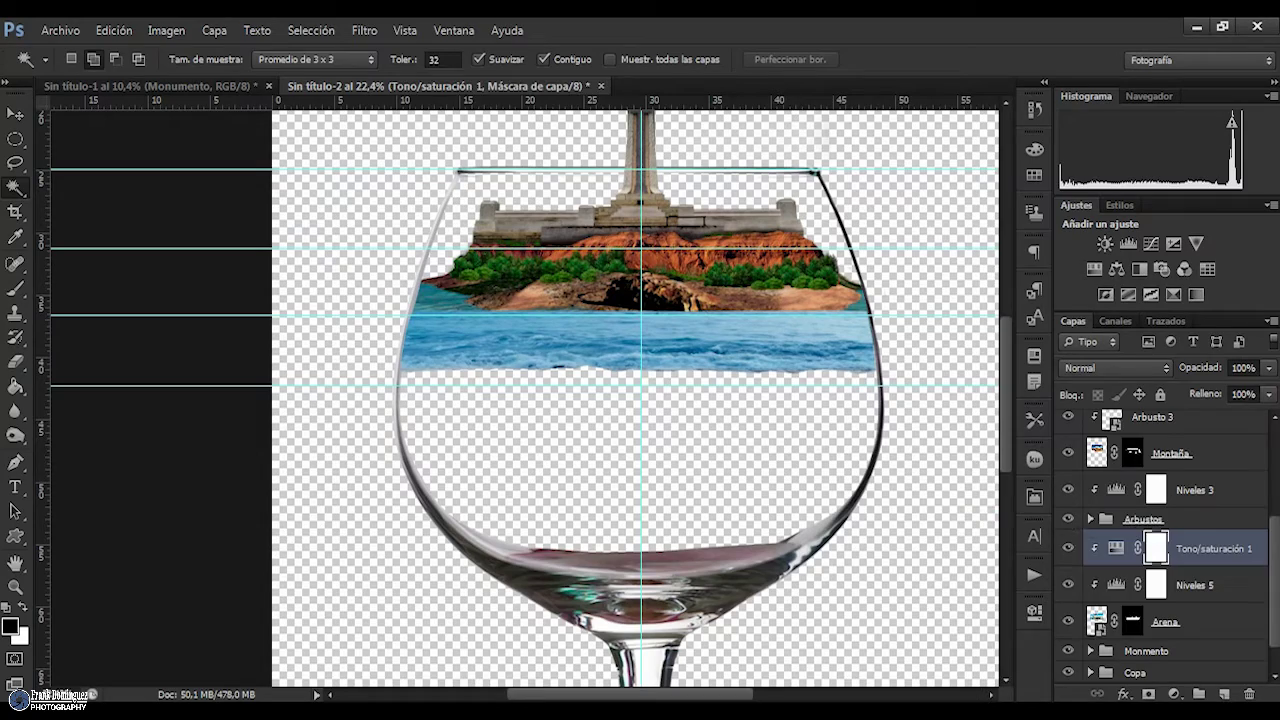
Group the sand layer and its adjustments into a group named 'Playa'
left_click(1103, 630, "shift")
key("ctrl+g")
double_click(1135, 592)
type("Playa")
key("Return")
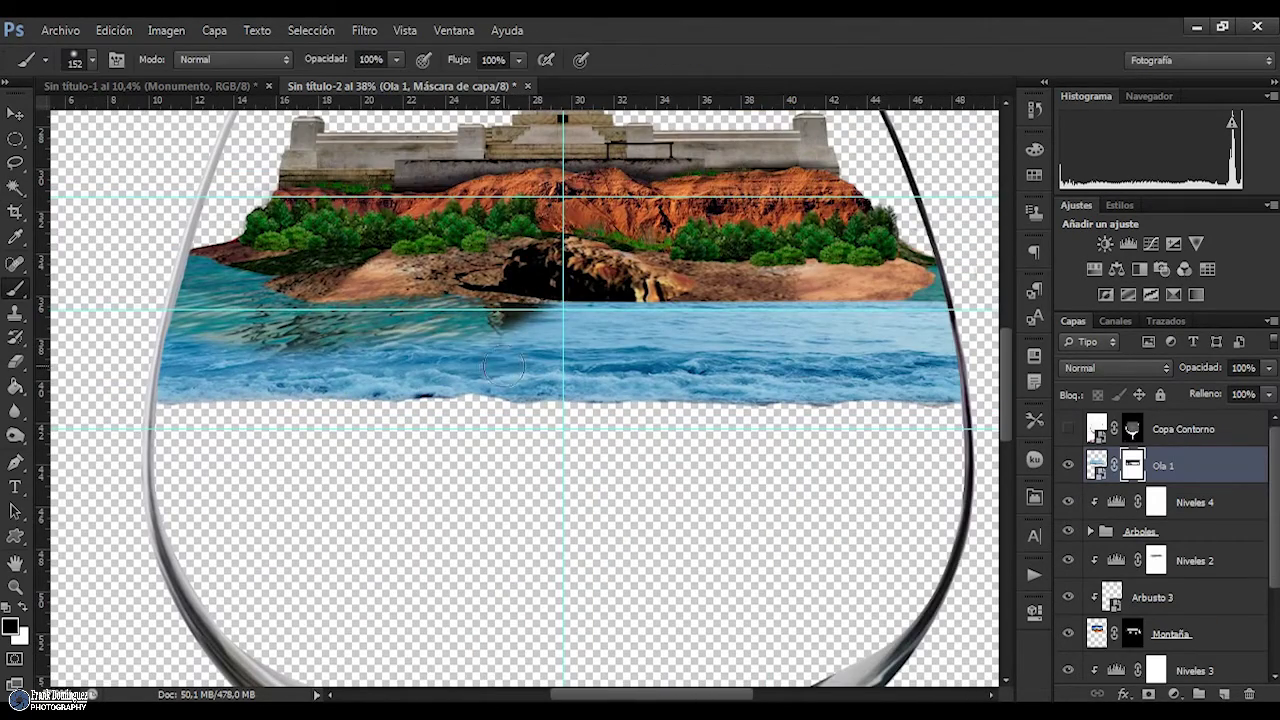
Blend the Ola 1 sea into the island's rocky shoreline and stretch the agua water image wider
key("ctrl+0")
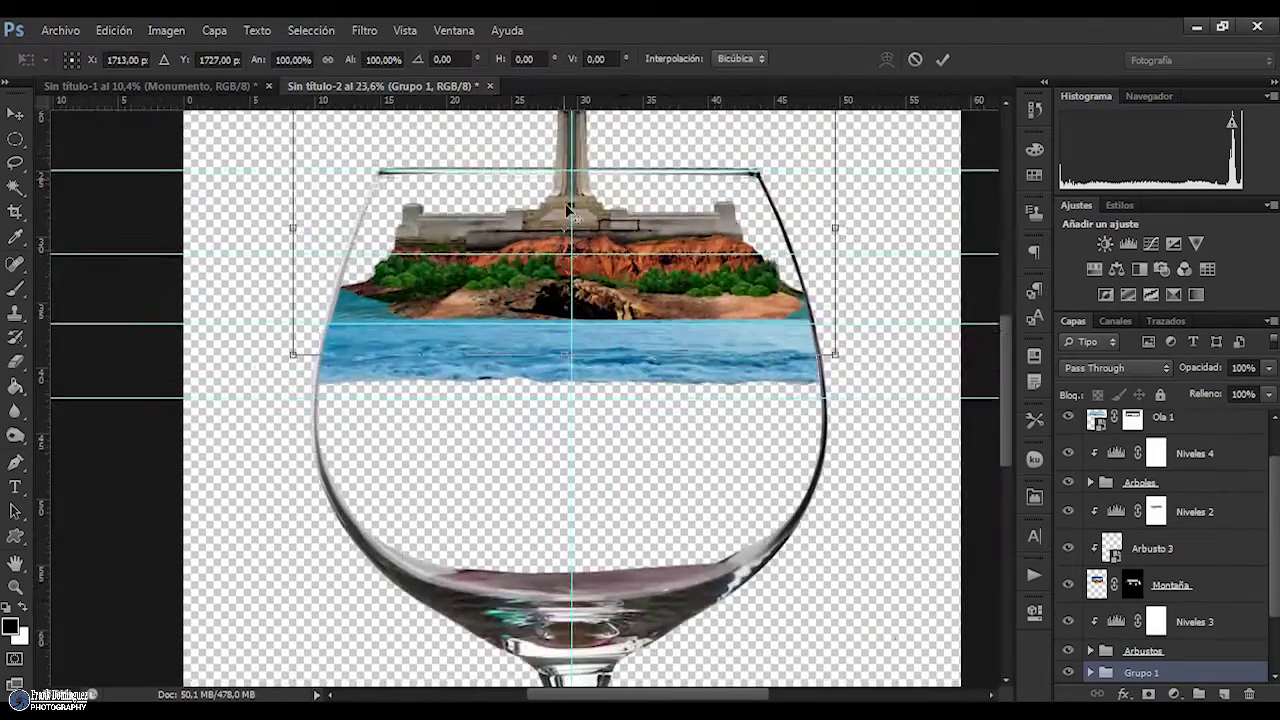
key("Return")
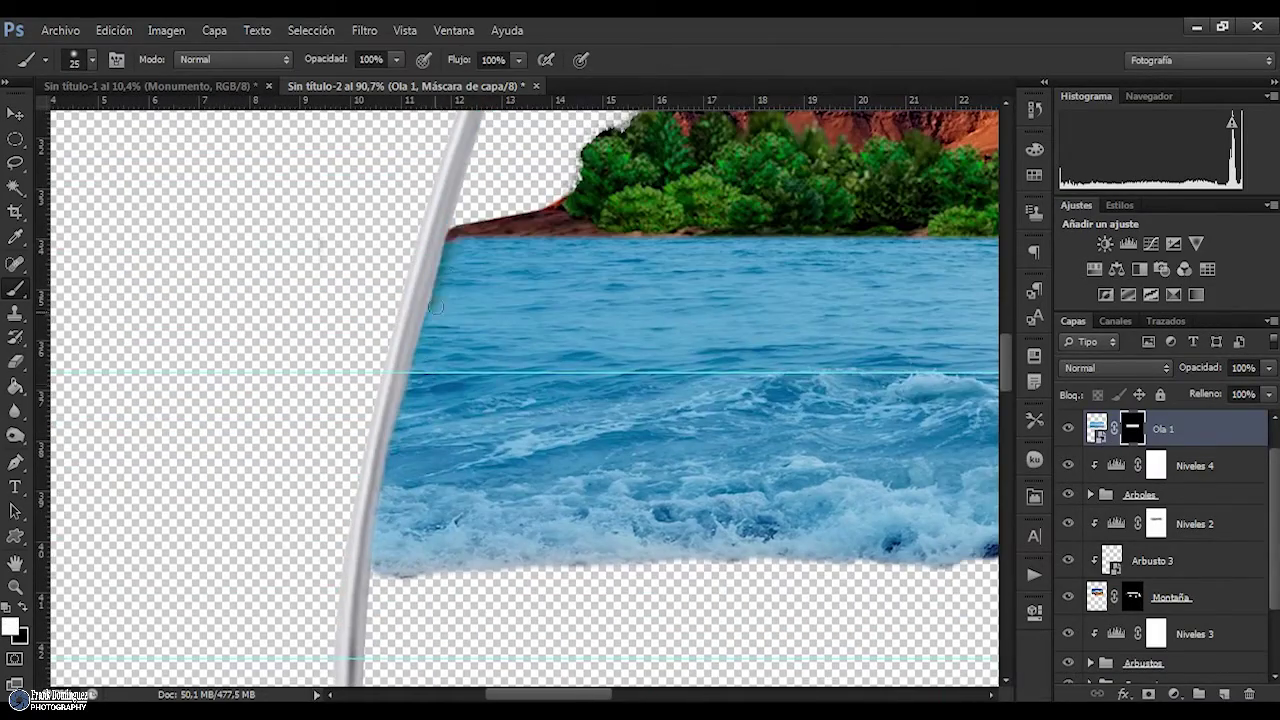
left_click_drag(470, 219, 119, 275)
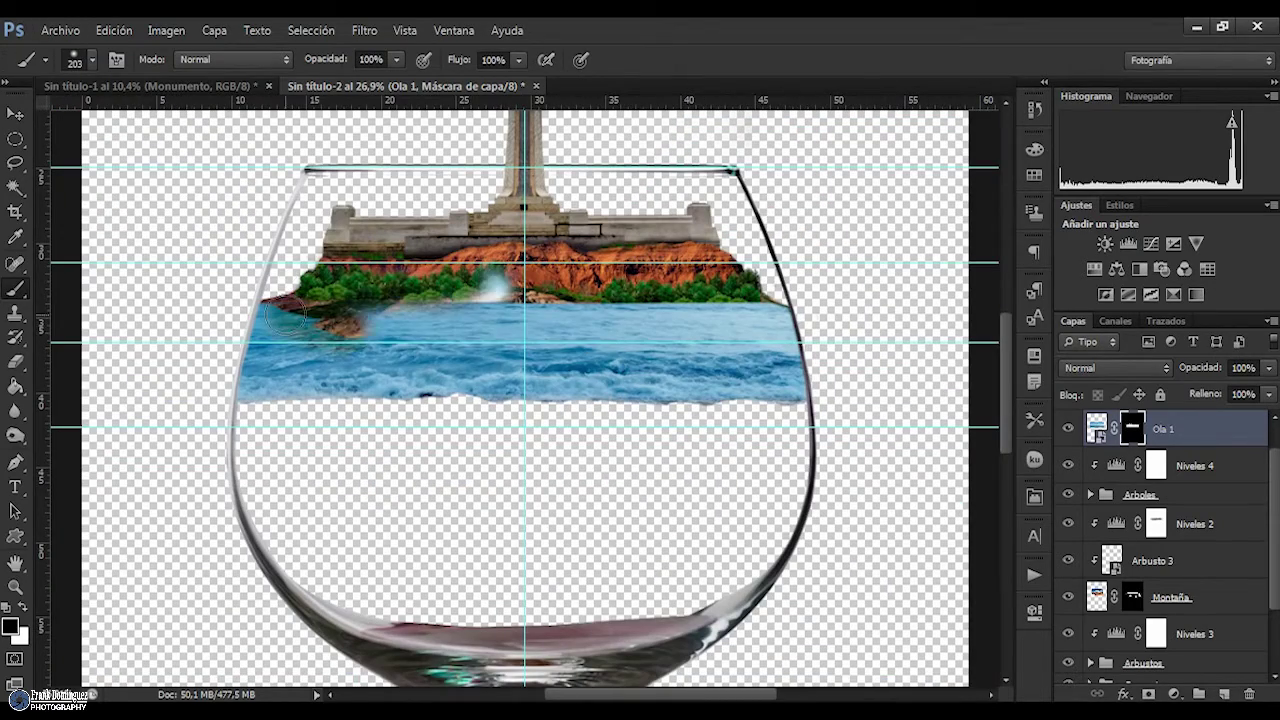
left_click_drag(318, 325, 630, 362)
key("x")
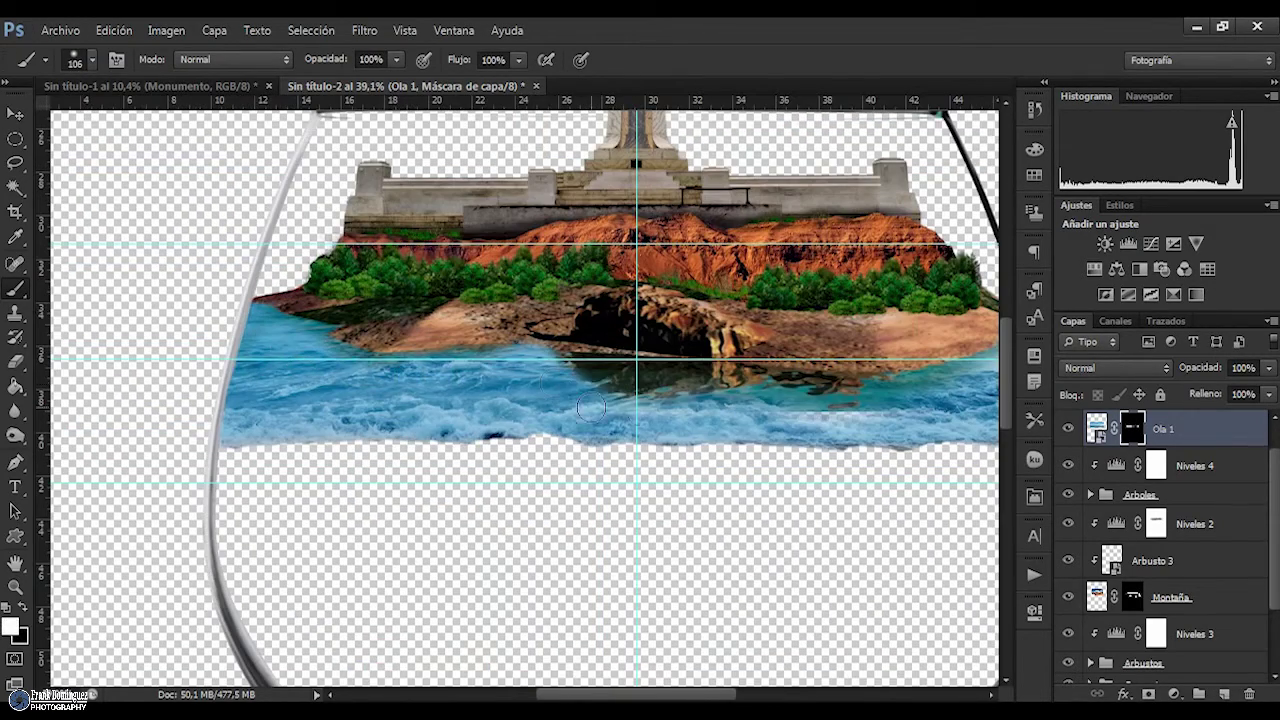
scroll(591, 407, "right", 3)
scroll(208, 340, "down", 2)
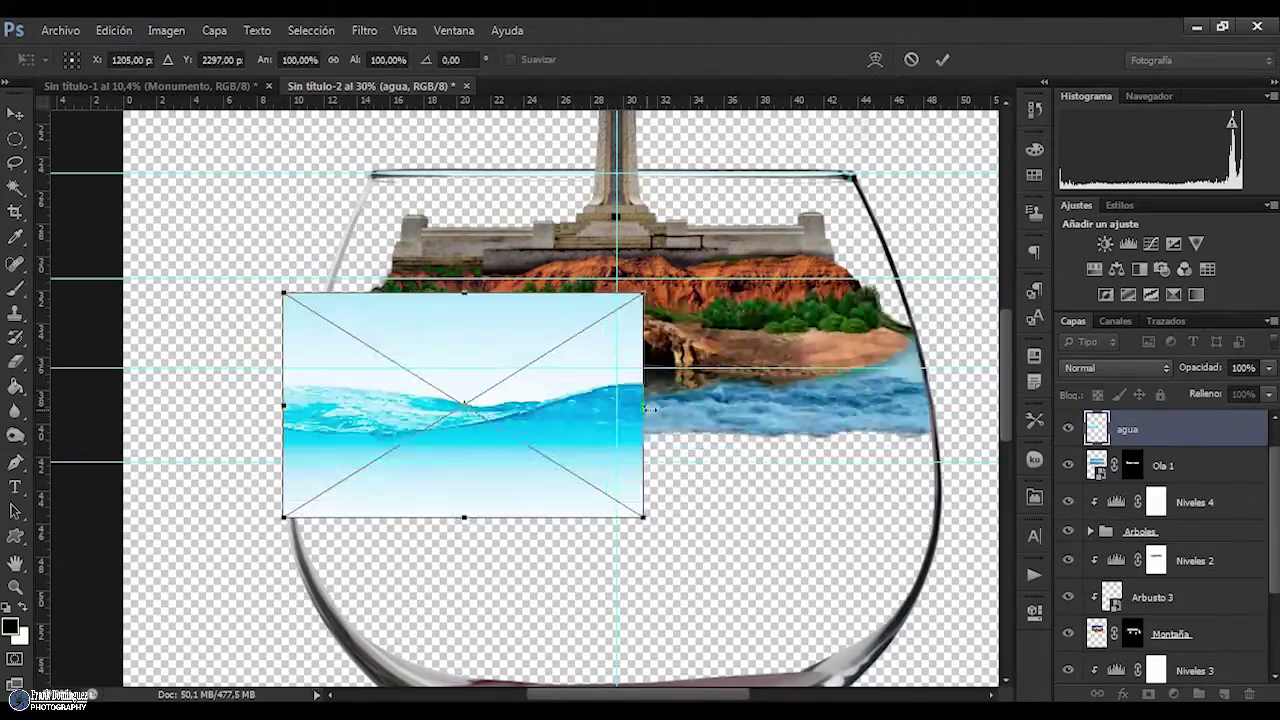
left_click_drag(648, 408, 971, 408)
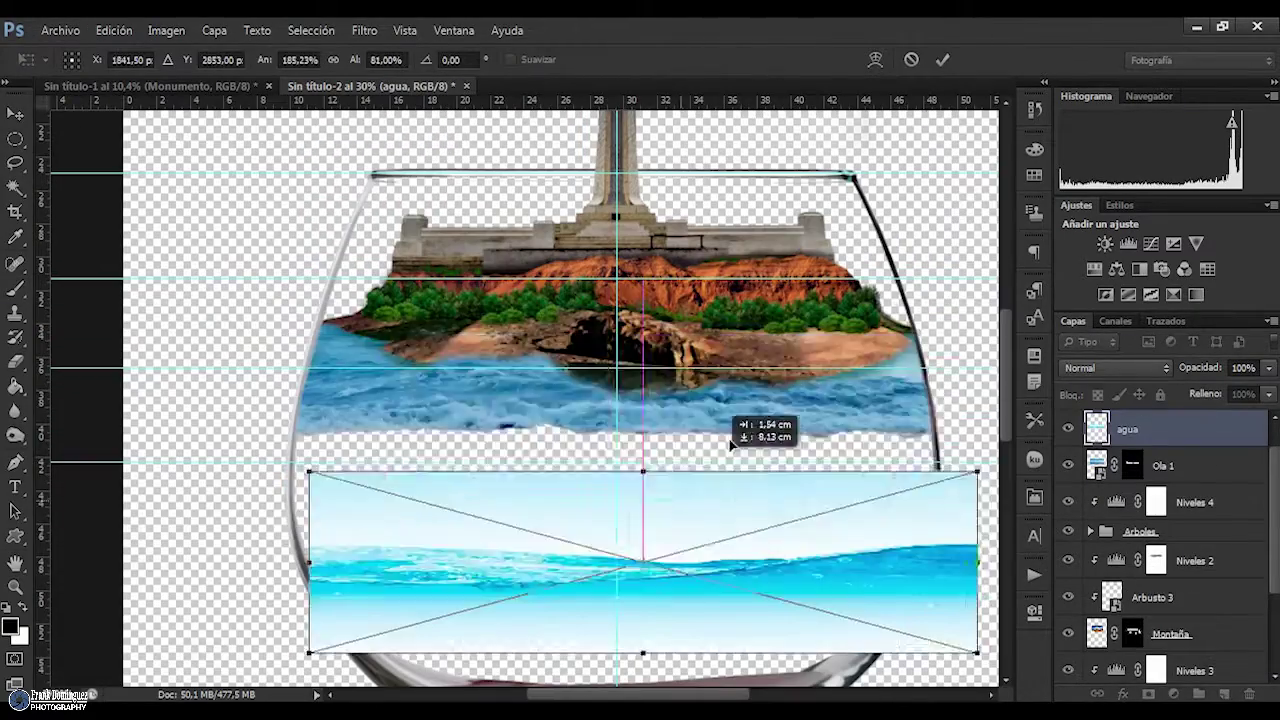
Move agua up under the island and warp its left edge to fit the glass, keeping it above Ola 1
left_click_drag(670, 498, 660, 369)
key("Return")
key("ctrl+bracketleft")
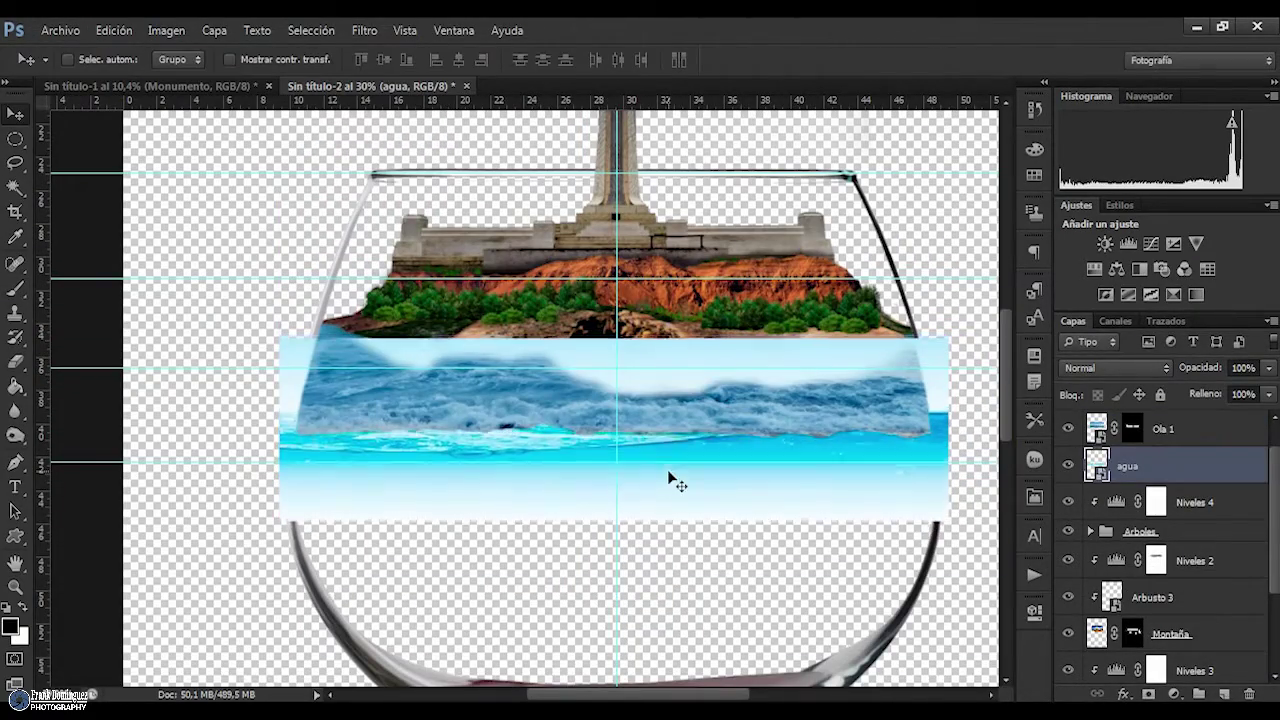
key("ctrl+t")
right_click(646, 134)
left_click(672, 294)
left_click_drag(827, 432, 521, 438)
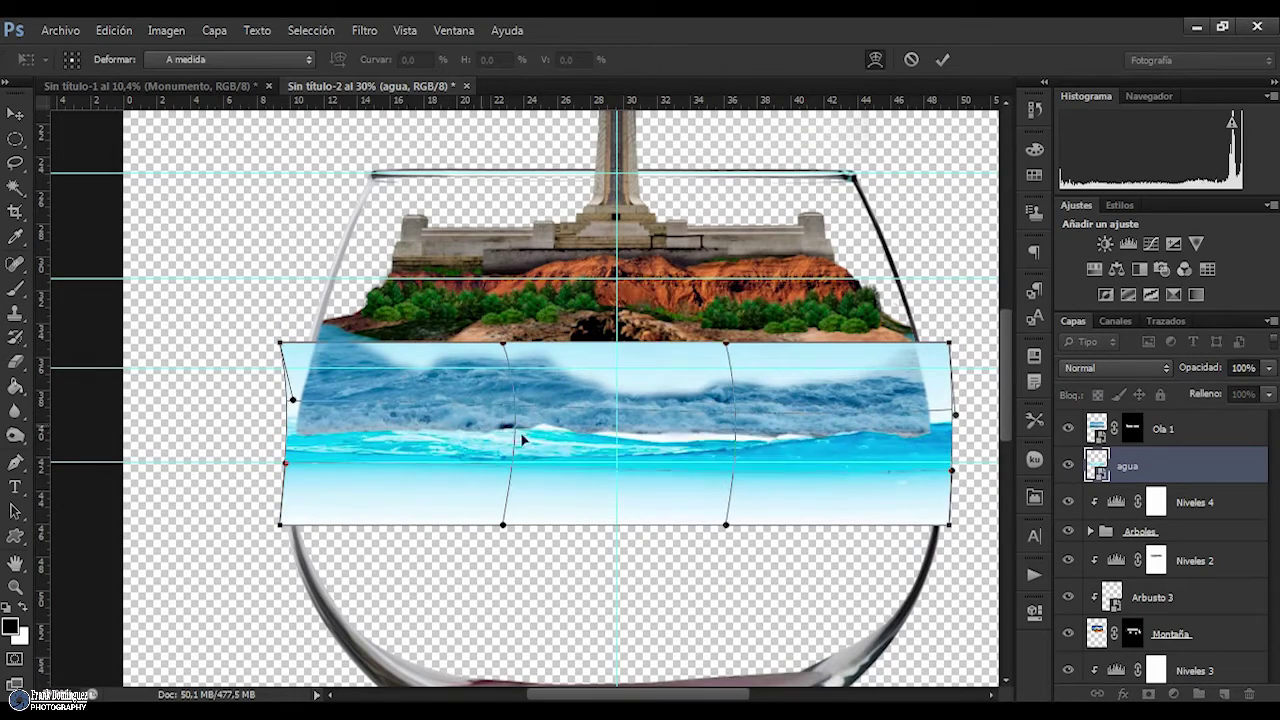
key("Return")
key("ctrl+bracketright")
Paint black on agua's mask to hide water sticking out past the glass edge
key("ctrl+minus")
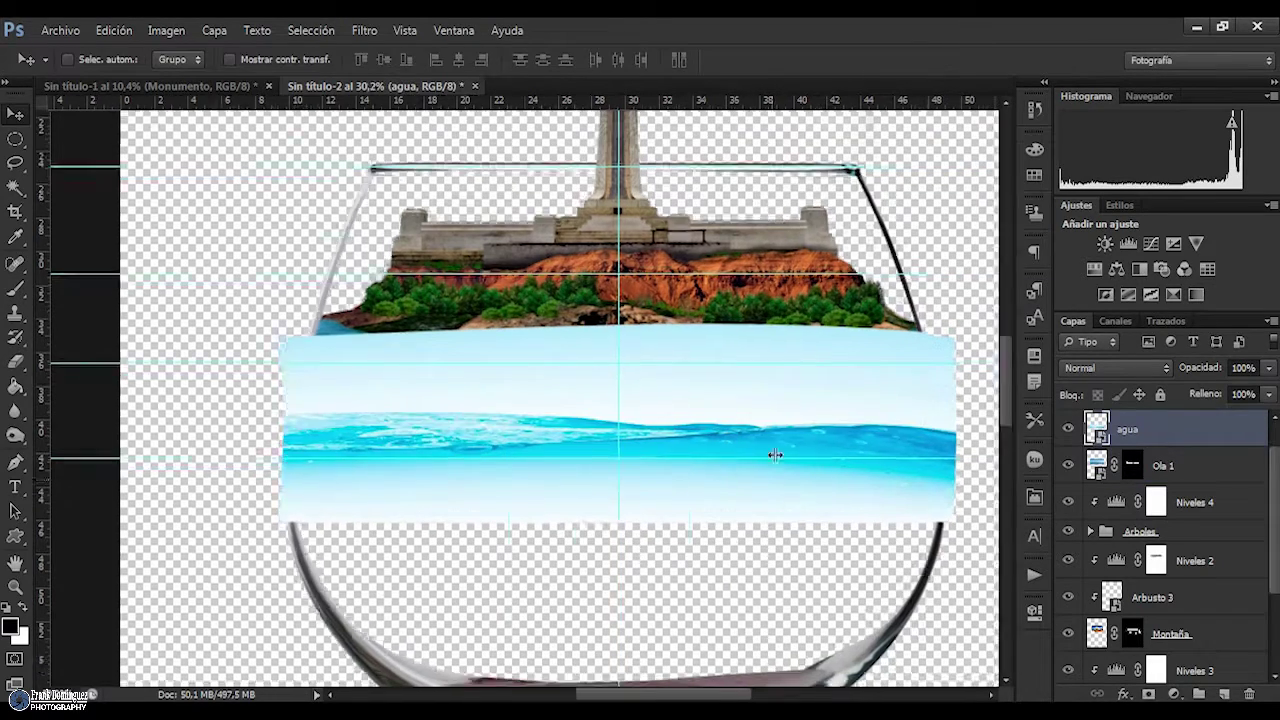
key("b")
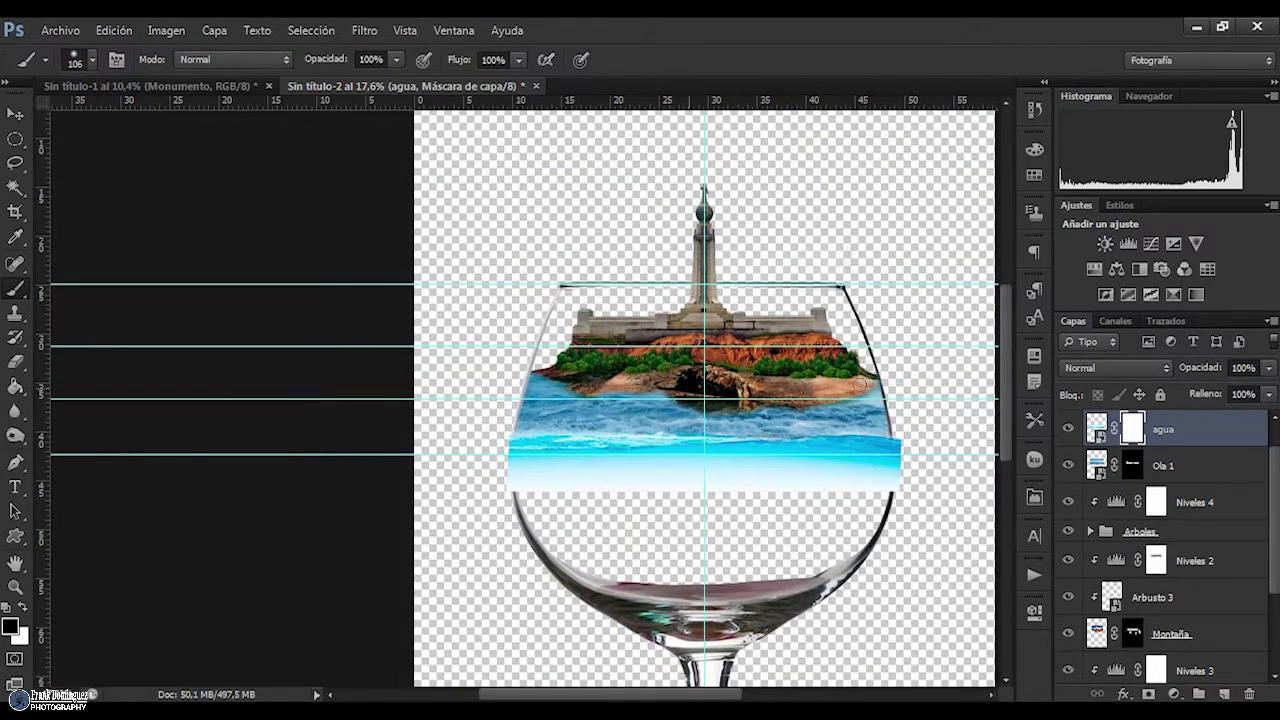
scroll(766, 470, "up", 3)
scroll(700, 445, "up", 2)
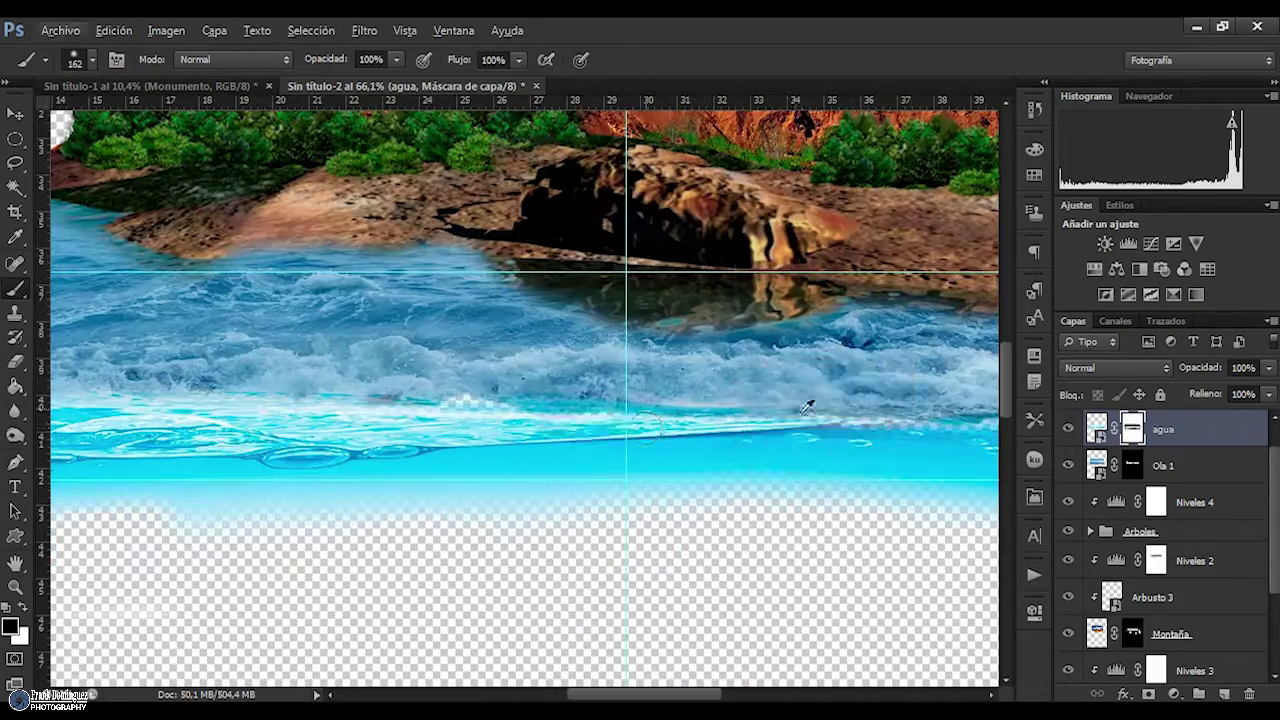
scroll(397, 413, "right", 10)
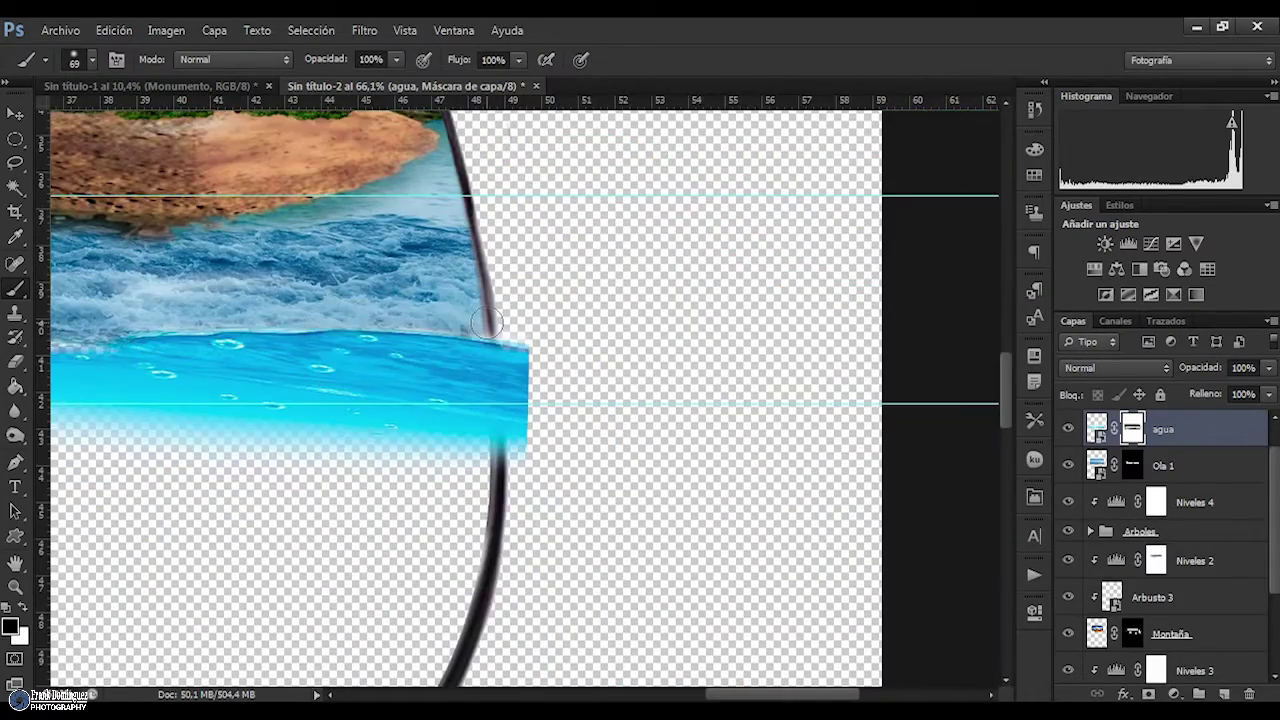
scroll(487, 323, "up", 2)
left_click_drag(462, 520, 438, 344)
key("x")
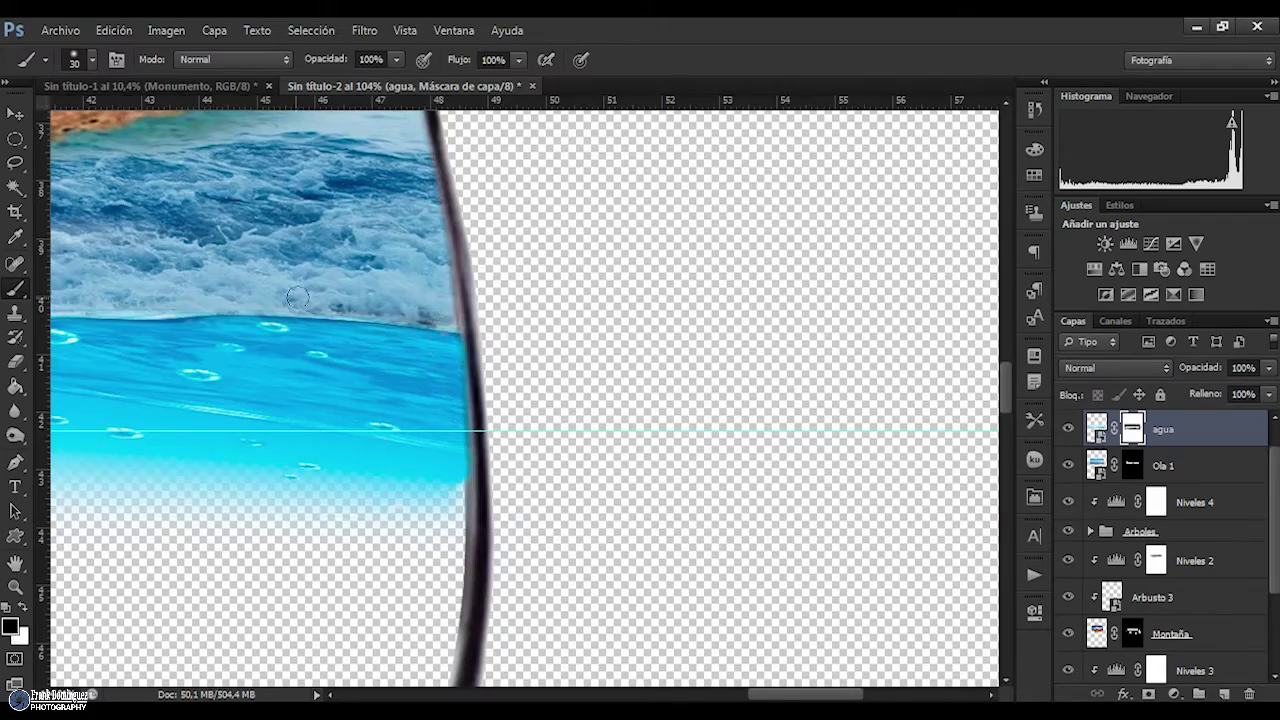
Touch up agua's mask along the glass edge, swapping between white and black
scroll(279, 301, "left", 8)
key("x")
scroll(490, 318, "left", 8)
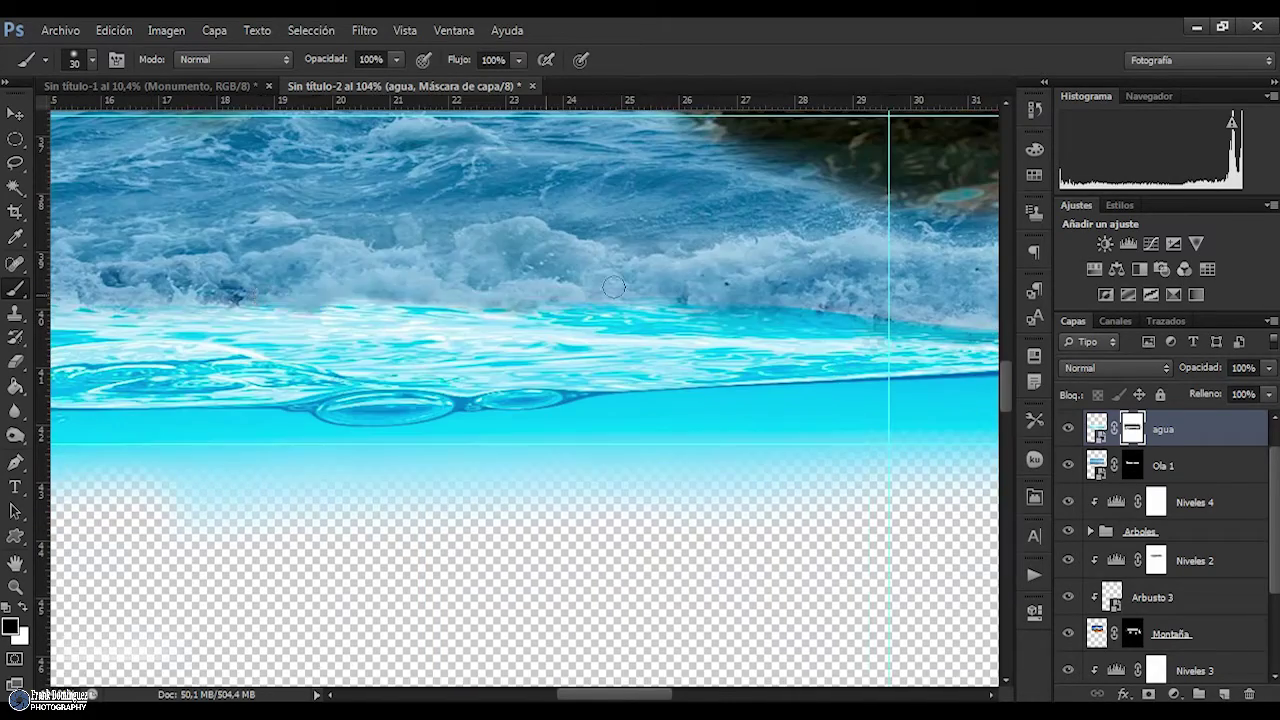
scroll(405, 380, "left", 10)
scroll(405, 380, "up", 1)
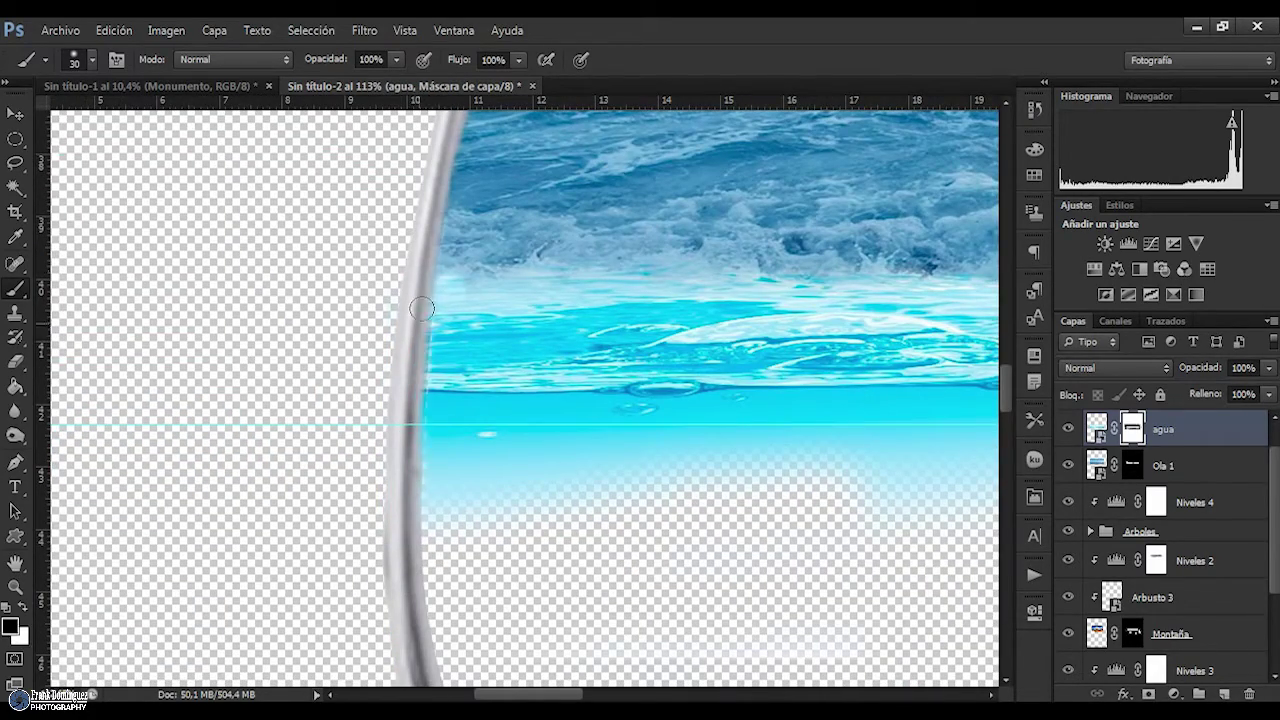
scroll(447, 337, "down", 3)
scroll(614, 457, "right", 8)
key("x")
scroll(677, 401, "down", 2)
scroll(929, 429, "down", 2)
Add a Hue/Saturation layer clipped to agua with Hue +22
left_click(1174, 693)
left_click(1150, 460)
left_click_drag(906, 493, 920, 494)
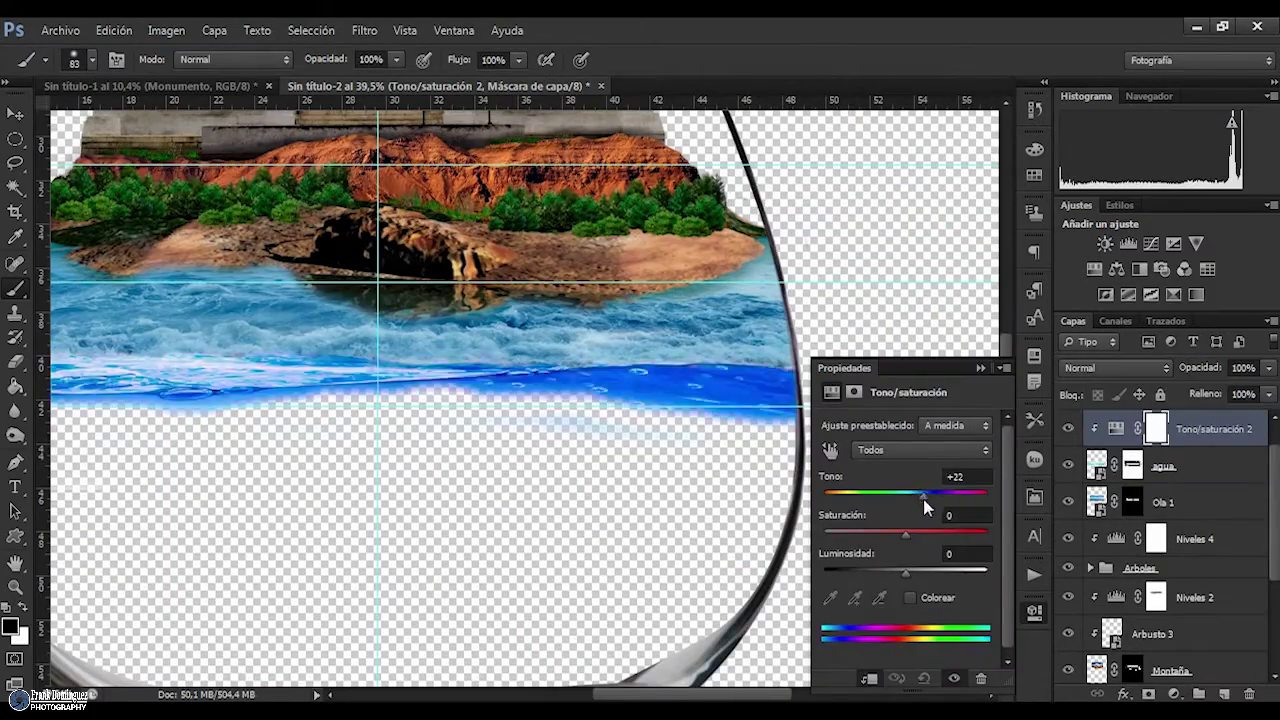
scroll(750, 430, "down", 4)
scroll(750, 430, "down", 4)
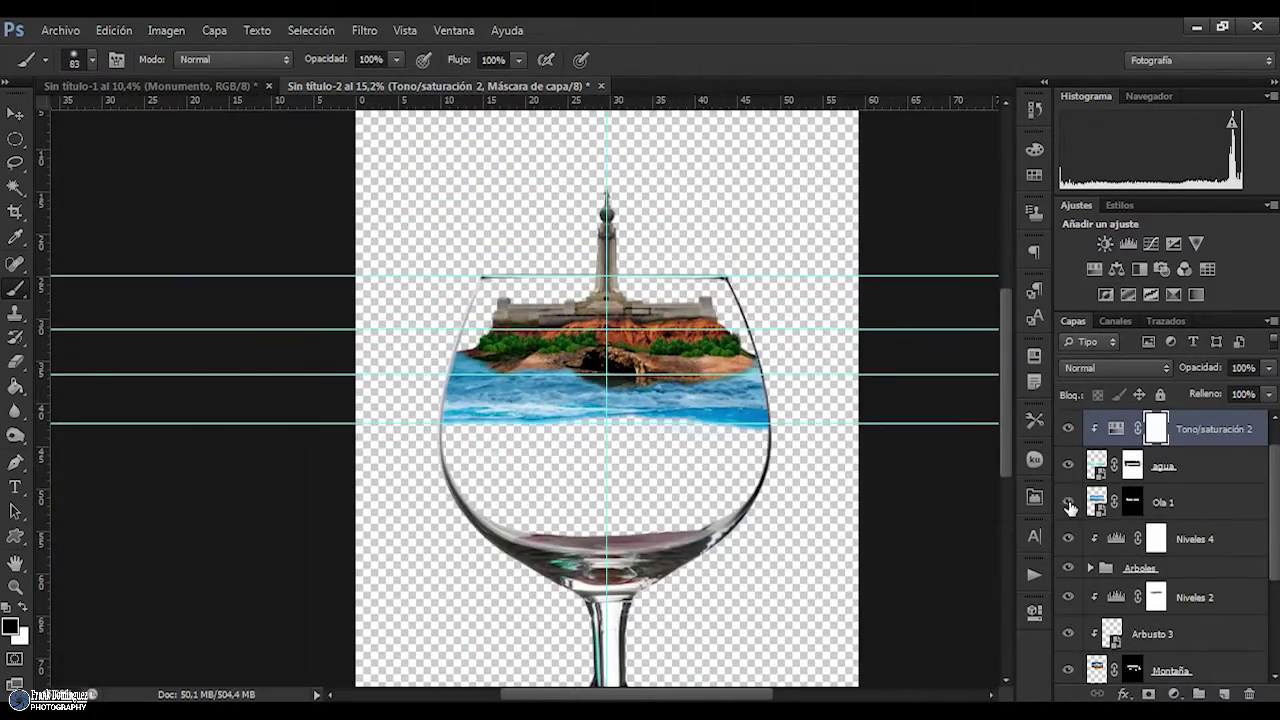
Select the Niveles 4 layer and start placing an external image from the File menu
left_click(1200, 538)
left_click(60, 30)
left_click(57, 331)
Place the oceano image and warp its corners, sides and bottom to the bowl shape
double_click(717, 357)
left_click_drag(696, 448, 697, 452)
left_click(875, 59)
left_click_drag(436, 379, 452, 297)
left_click_drag(793, 379, 757, 287)
left_click_drag(614, 548, 614, 585)
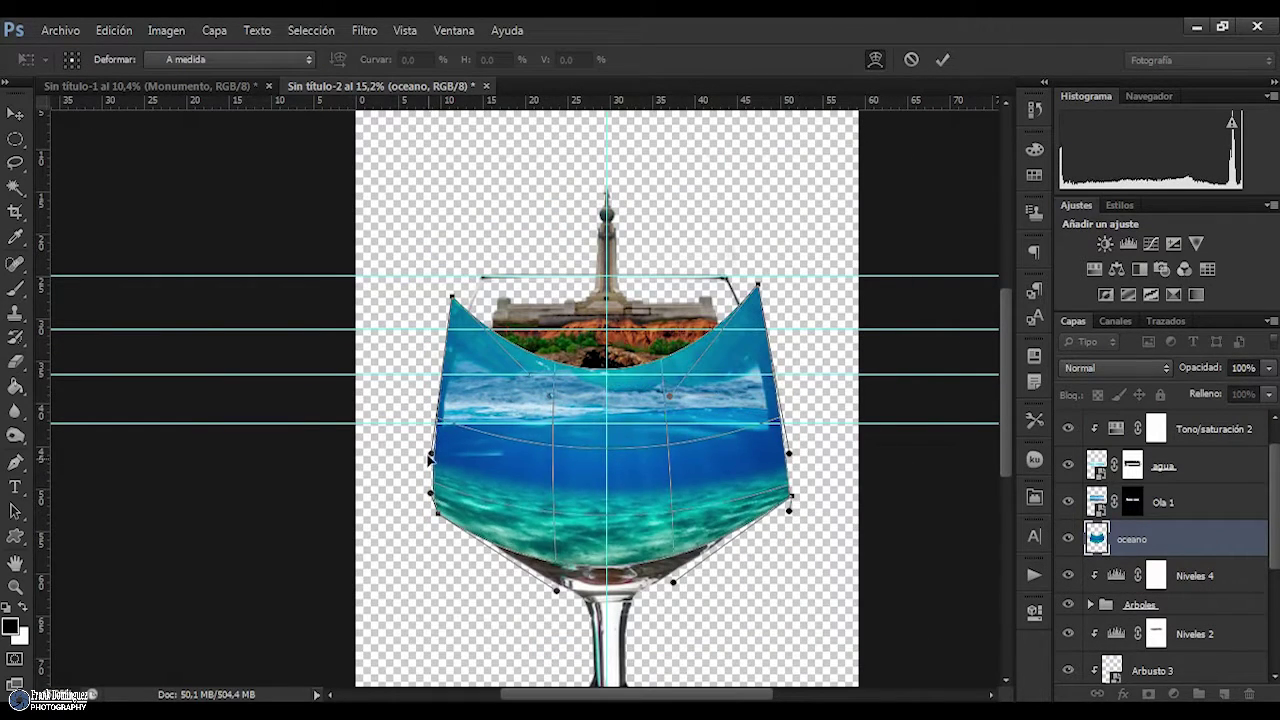
left_click_drag(536, 490, 440, 447)
key("Return")
Brush the oceano mask off the glass bottom and along the rim with a smaller brush
key("b")
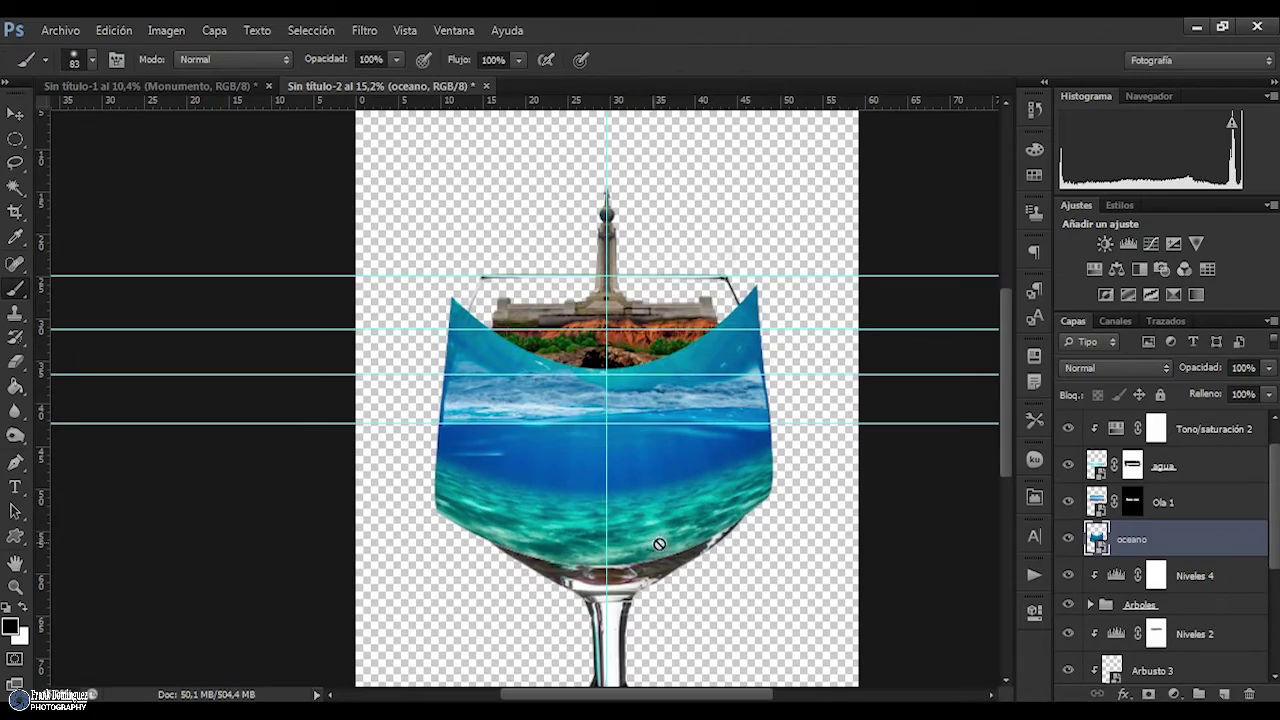
scroll(622, 381, "up", 5)
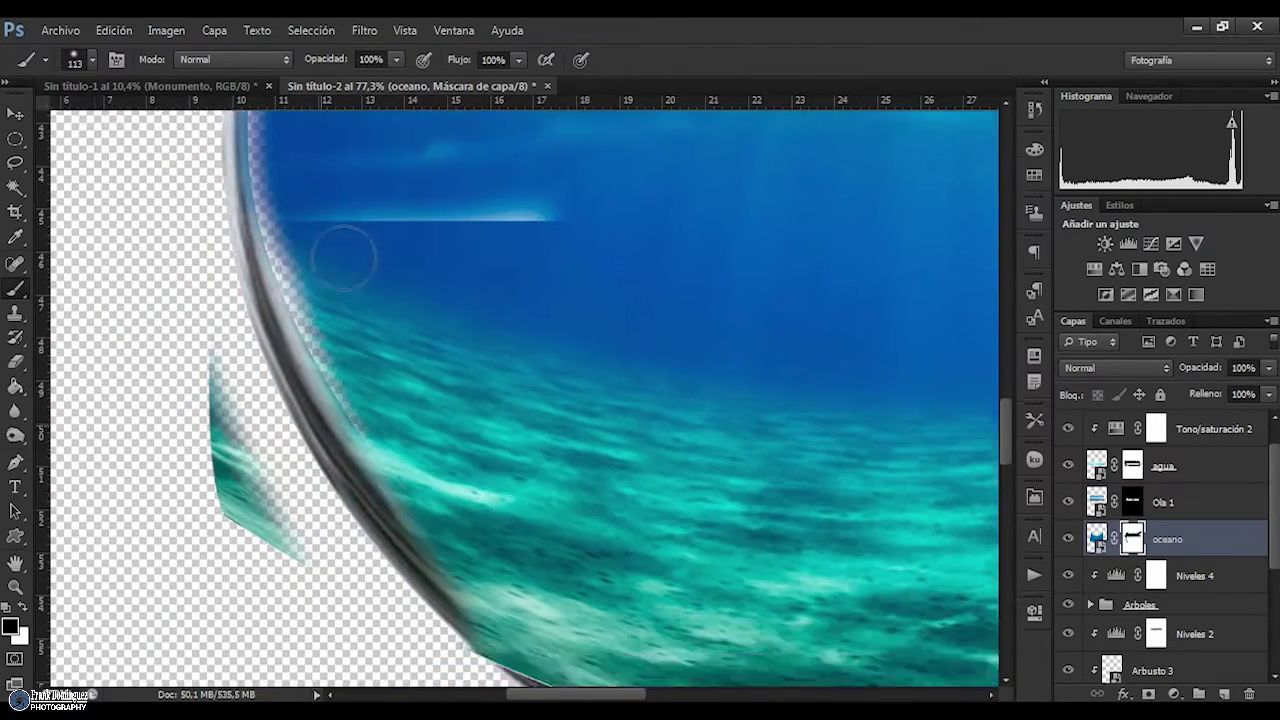
mouse_move(337, 257)
left_mouse_down()
mouse_move(635, 506)
mouse_move(150, 300)
left_mouse_up()
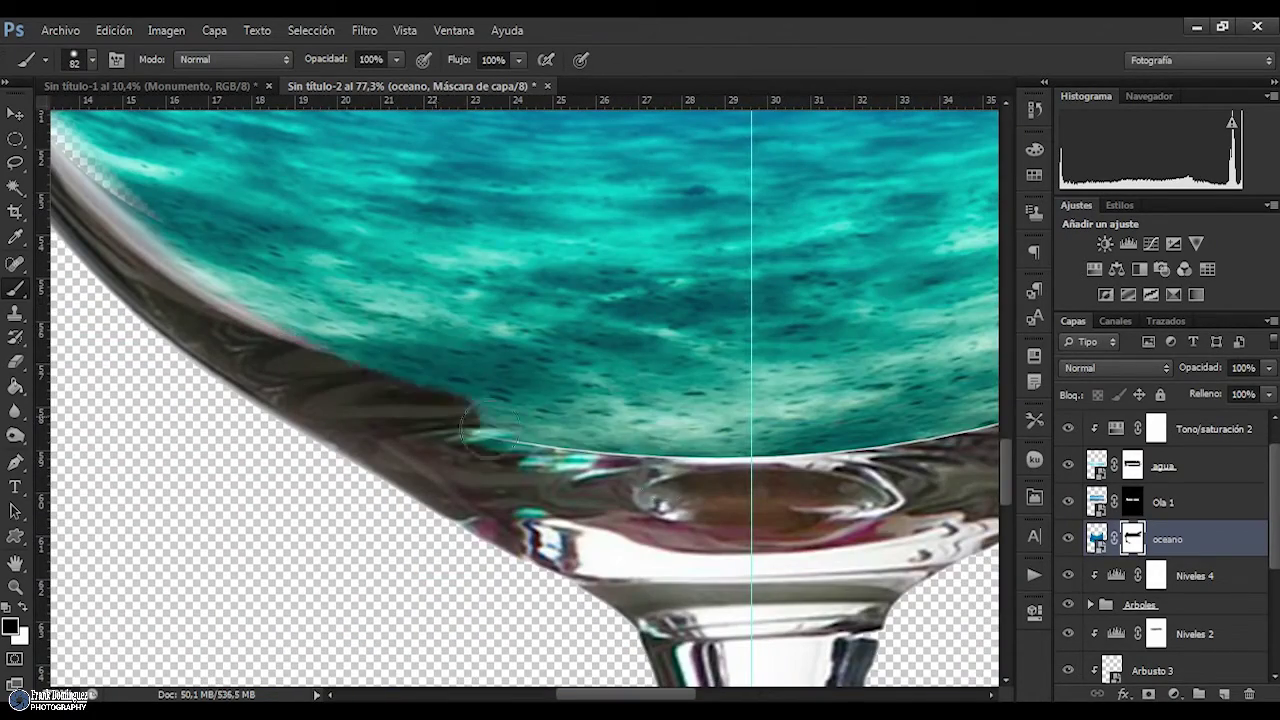
key("bracketleft")
left_click_drag(120, 350, 870, 285)
left_click_drag(563, 481, 570, 420)
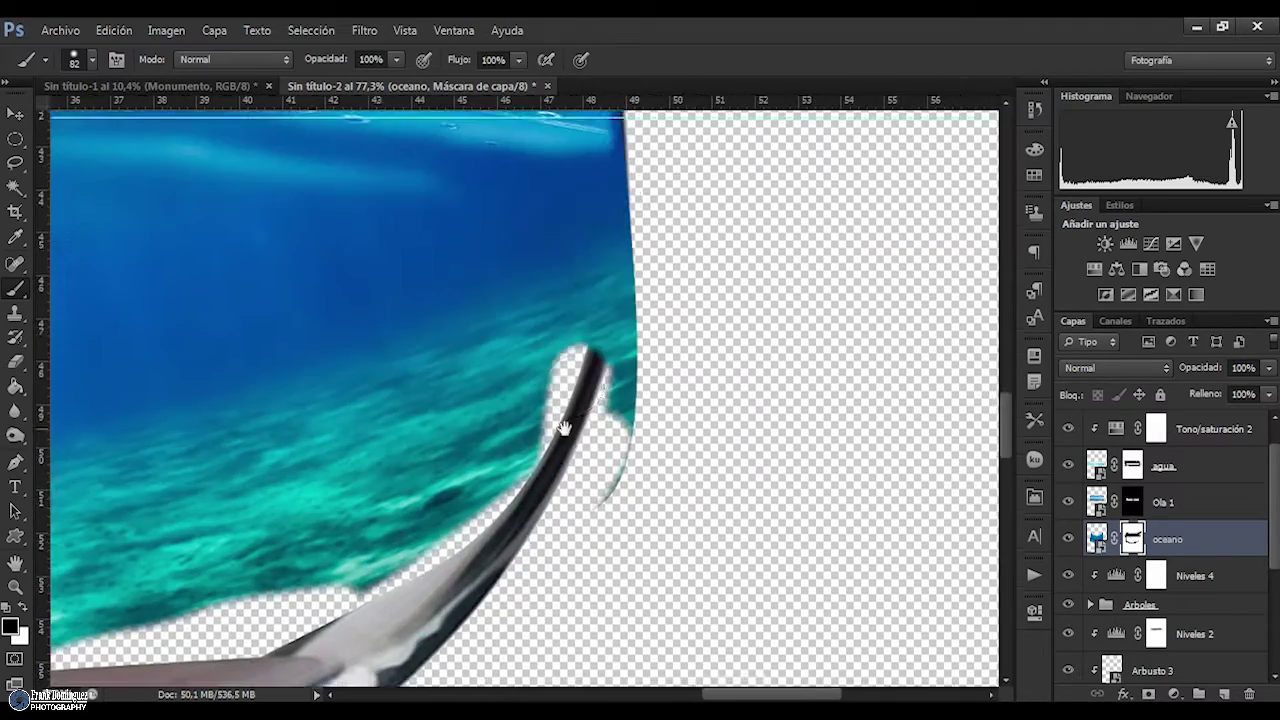
scroll(570, 420, "up", 3)
left_click_drag(545, 330, 545, 400)
scroll(620, 360, "up", 3)
key("bracketleft")
key("bracketleft")
mouse_move(610, 335)
left_mouse_down()
mouse_move(640, 349)
mouse_move(590, 160)
left_mouse_up()
left_click_drag(580, 277, 520, 480)
left_click_drag(454, 300, 704, 233)
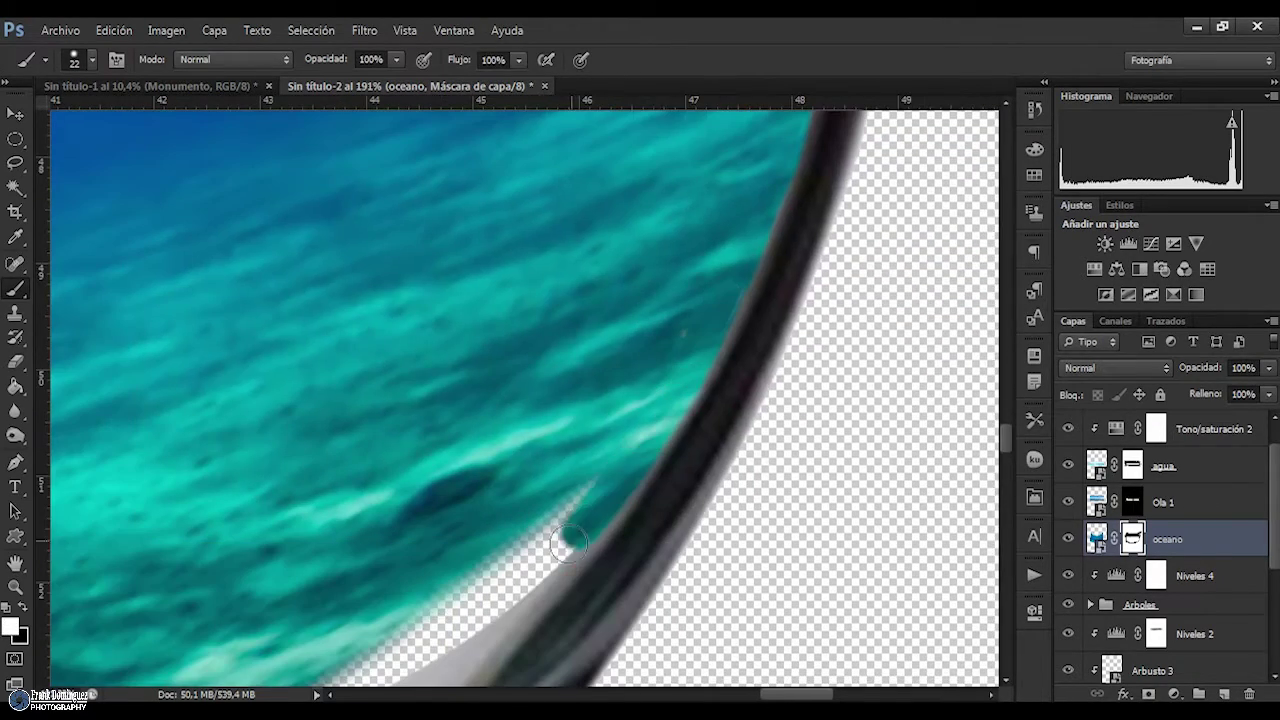
Mask the ocean further down along the lower rim of the glass
left_click_drag(566, 545, 449, 603)
left_click_drag(449, 603, 644, 318)
left_click_drag(486, 427, 350, 510)
mouse_move(389, 471)
left_mouse_down()
mouse_move(697, 281)
mouse_move(330, 335)
left_mouse_up()
left_click_drag(350, 400, 640, 250)
left_click_drag(760, 250, 170, 300)
left_click_drag(800, 165, 430, 240)
scroll(432, 214, "down", 2)
scroll(432, 214, "down", 2)
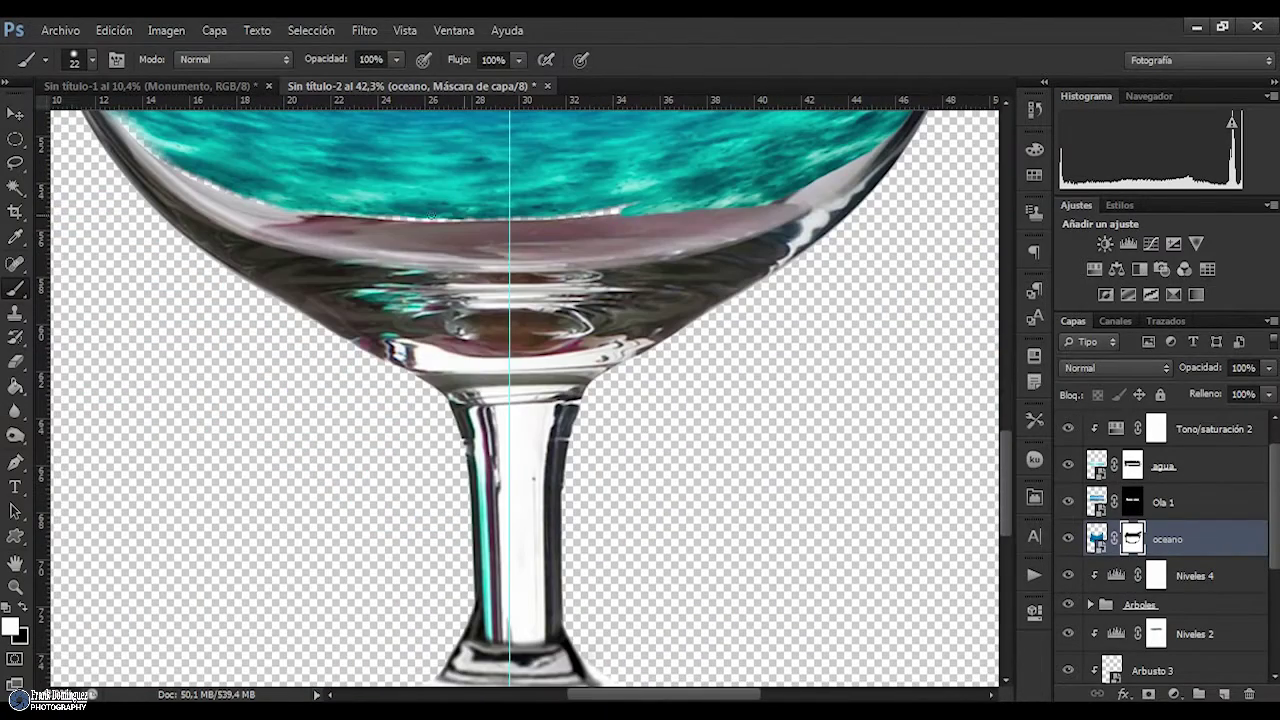
Mask the ocean off the left glass rim and swap painting colours near the water line
left_click_drag(468, 300, 612, 444)
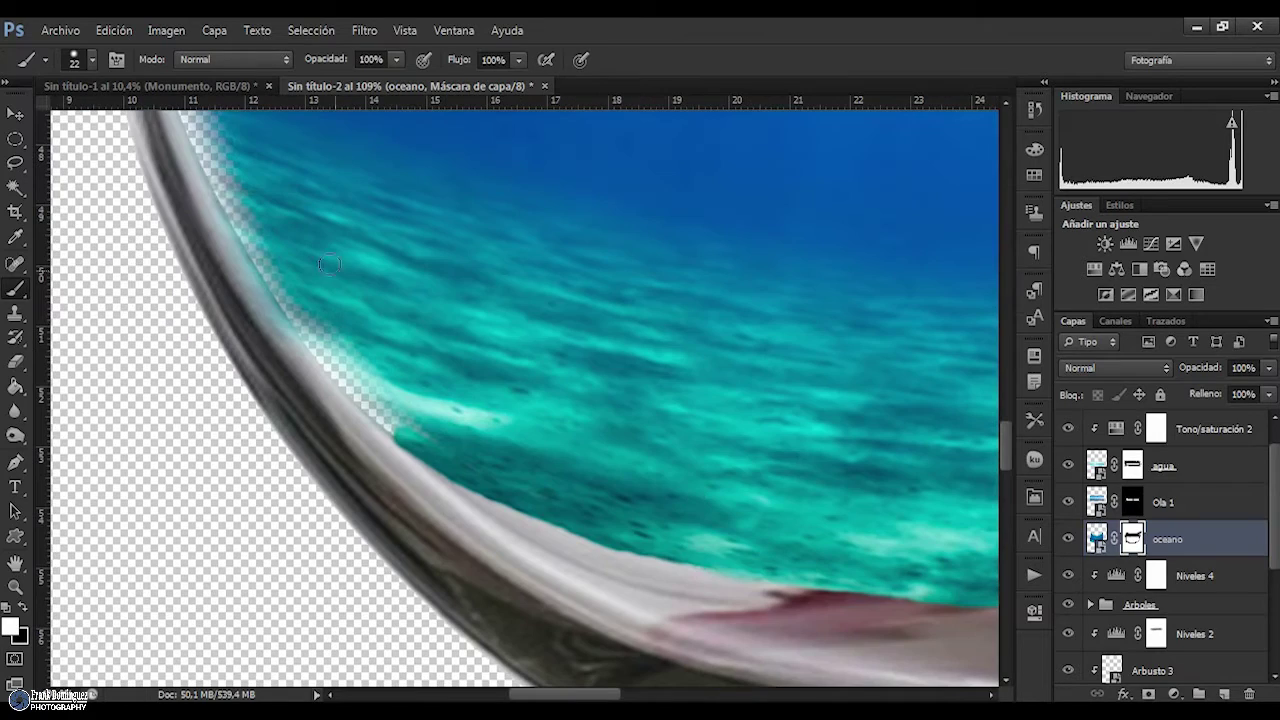
left_click_drag(343, 326, 567, 526)
left_click_drag(452, 462, 391, 366)
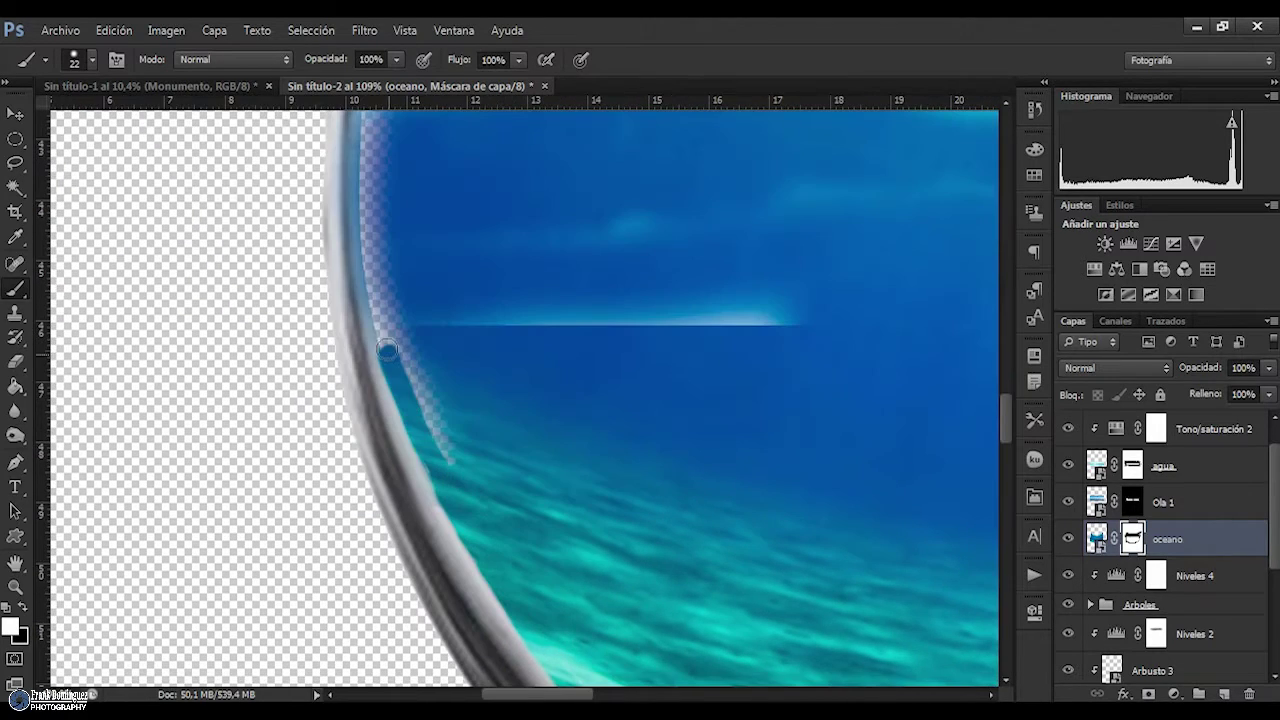
scroll(762, 323, "down", 3)
scroll(328, 167, "up", 3)
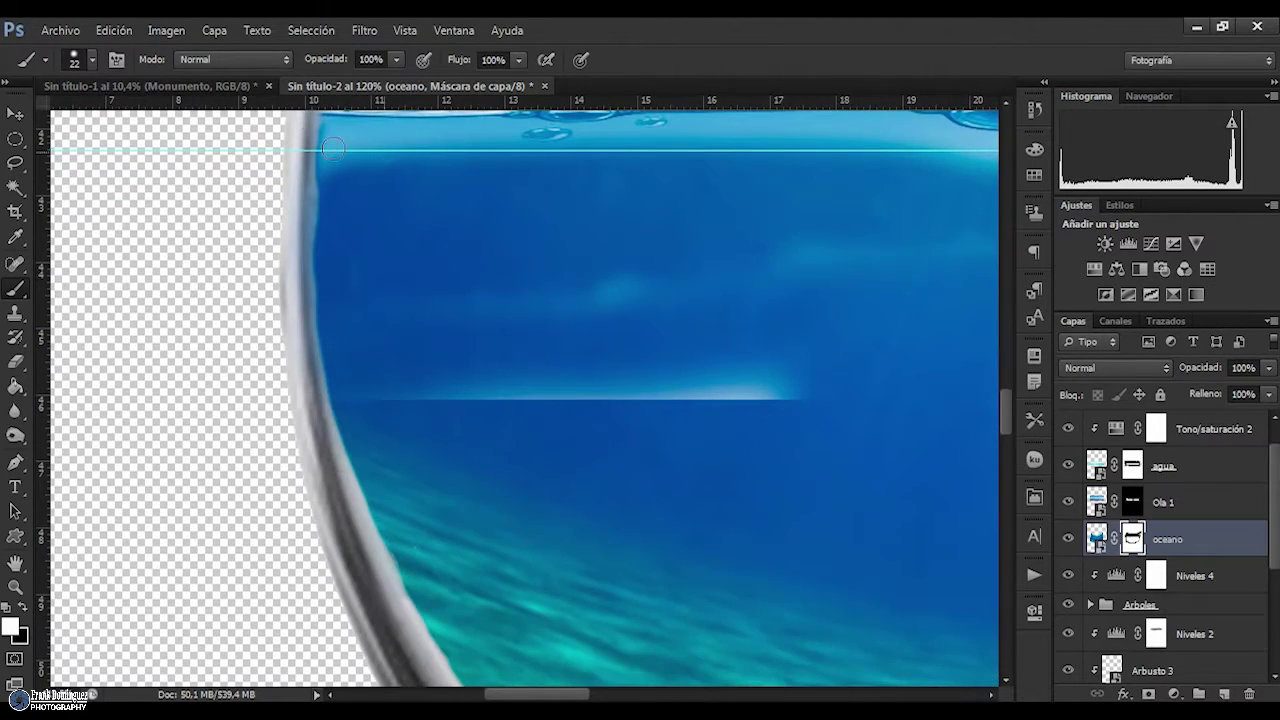
key("x")
left_click_drag(373, 155, 410, 265)
key("x")
scroll(323, 312, "down", 5)
key("alt+bracketright")
key("alt+bracketright")
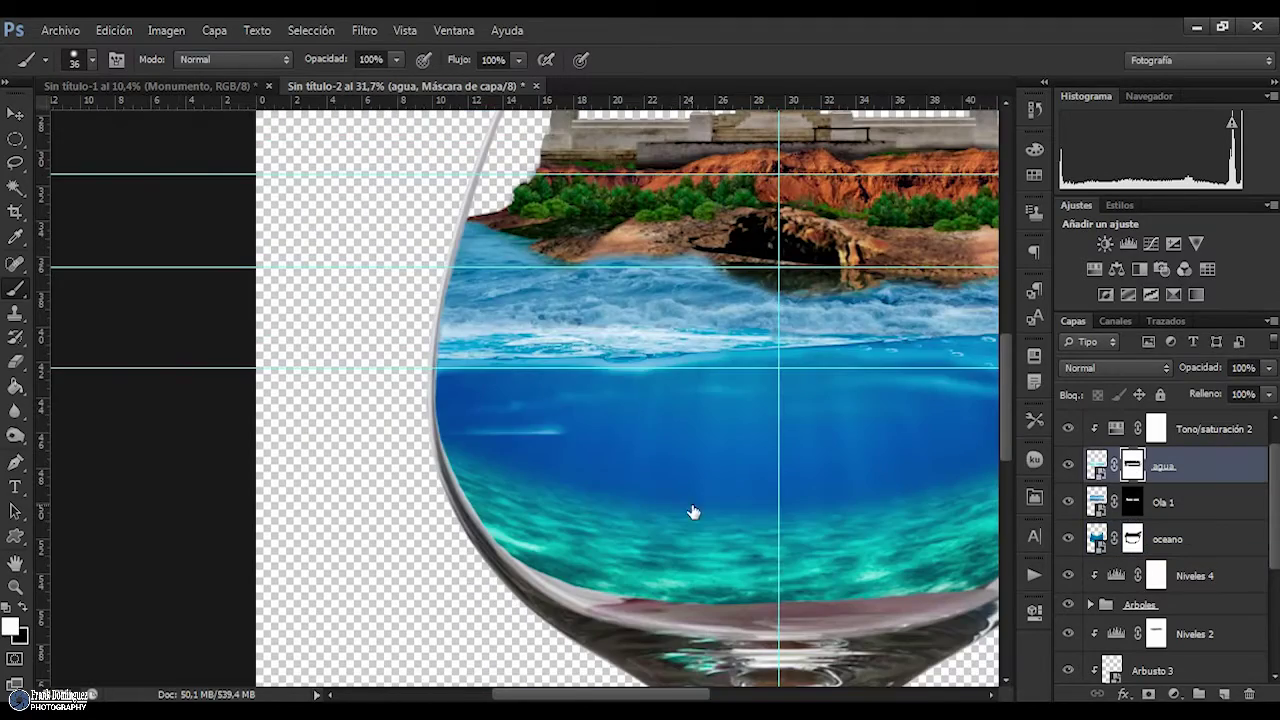
Add a Hue/Saturation layer clipped to oceano with Hue -9, Saturation +2, Lightness -1
left_click_drag(912, 406, 503, 383)
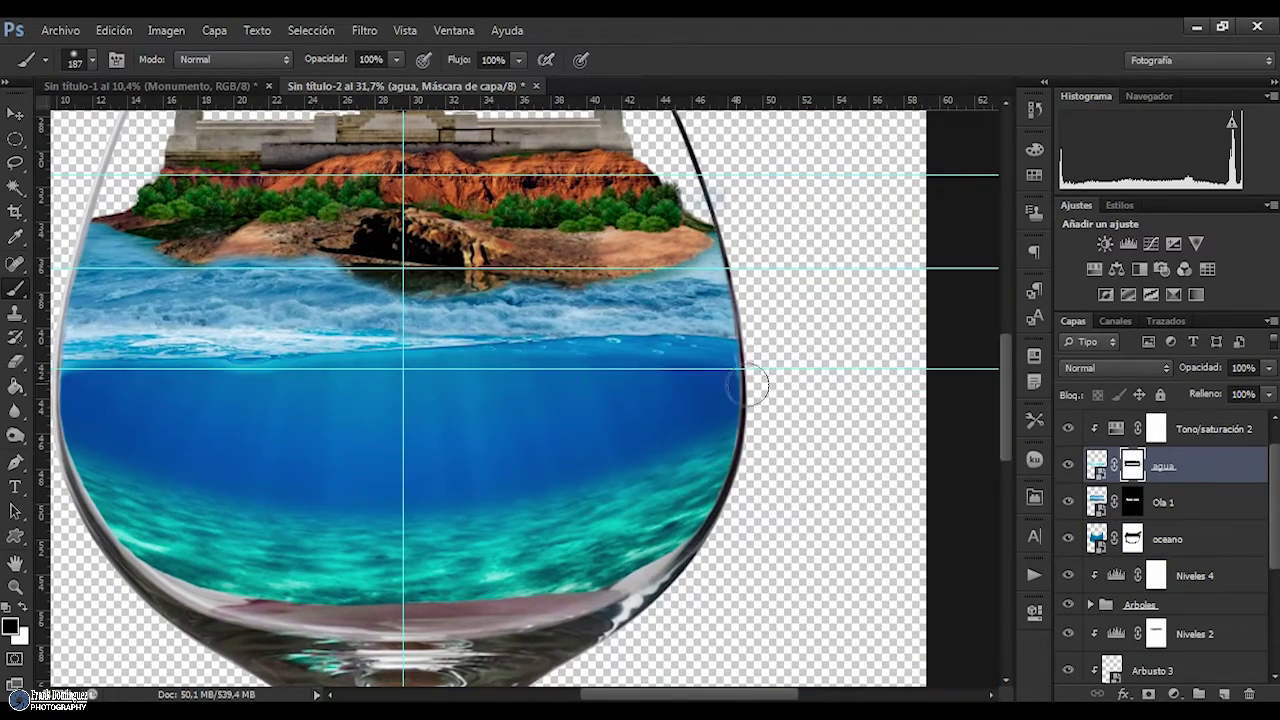
key("x")
scroll(713, 383, "up", 3)
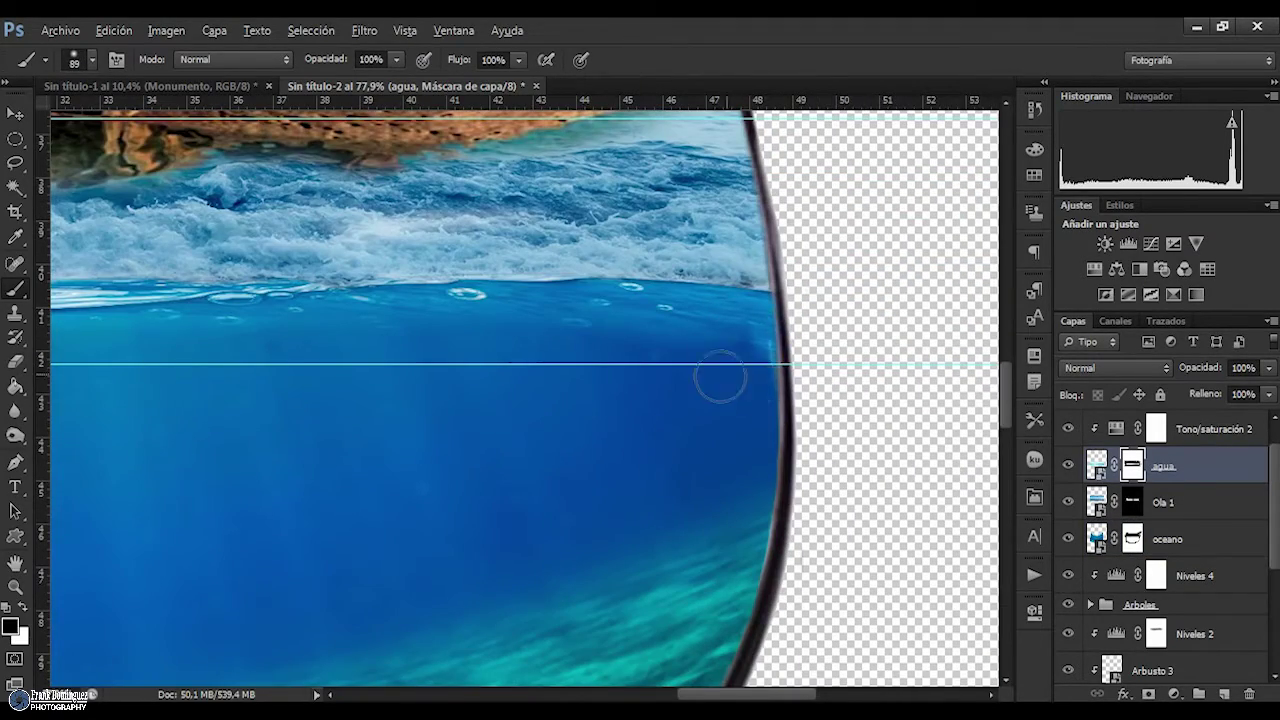
scroll(733, 380, "down", 4)
left_click(1174, 694)
left_click(1150, 458)
key("ctrl+z")
left_click(1160, 539)
left_click(1174, 694)
left_click(1157, 460)
left_click_drag(905, 493, 898, 493)
left_click_drag(905, 535, 906, 567)
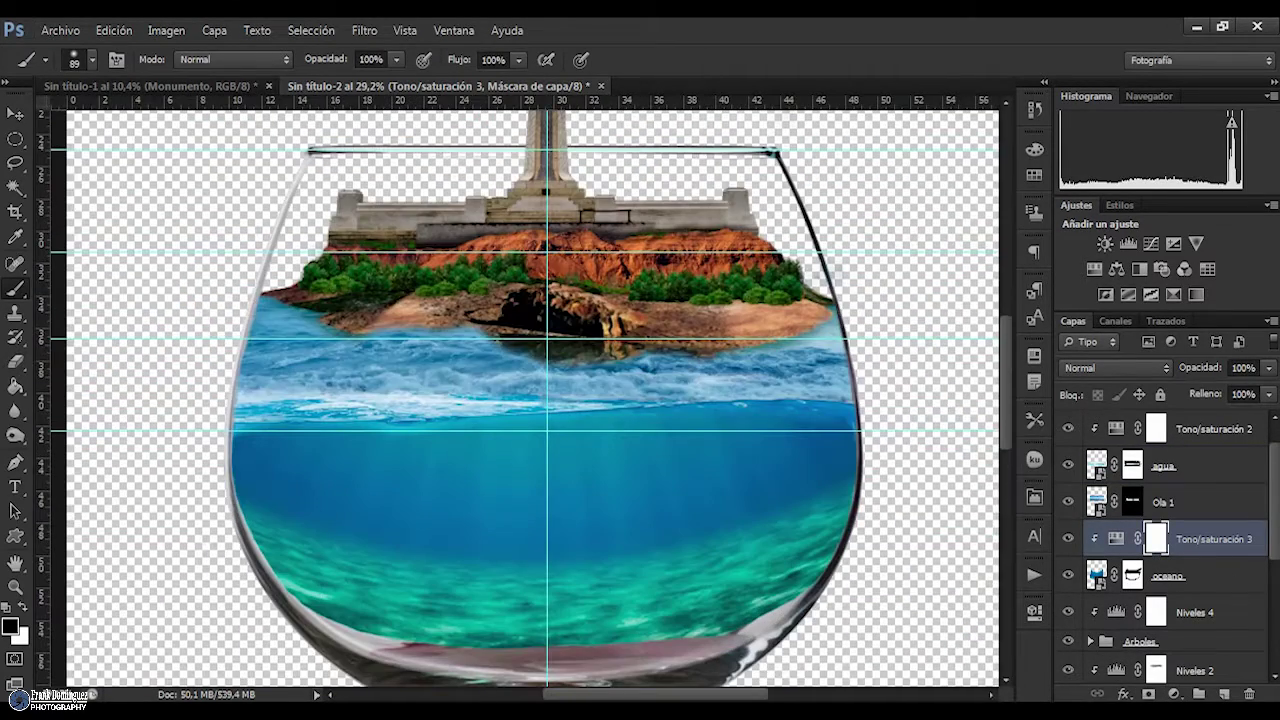
Brighten Ola 1 with a clipped Curves adjustment
left_click(1160, 502)
left_click(1174, 694)
left_click(1150, 389)
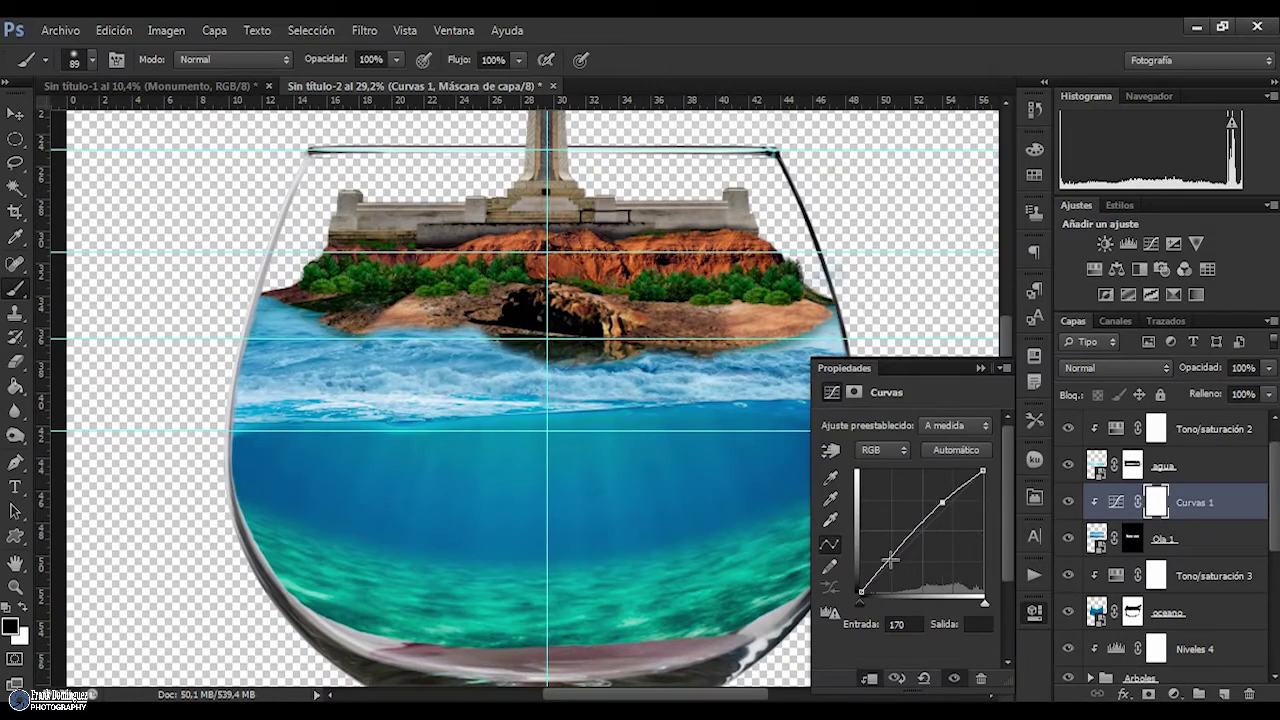
scroll(888, 568, "down", 3)
Create a new empty layer above the top hue adjustment and start renaming it
left_click(1160, 463)
left_click(1226, 694)
double_click(1133, 465)
Name the layer Olas 2, set white as painting colour and choose a textured brush preset
type("Ola 2")
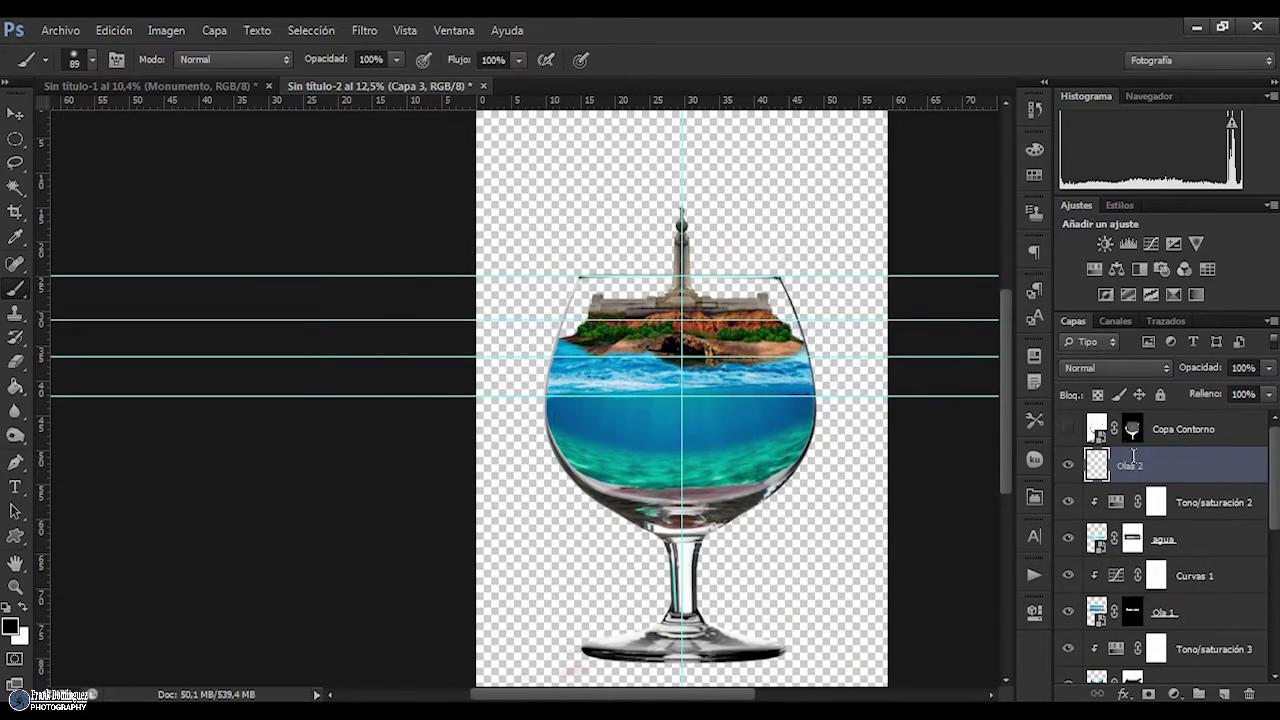
key("Return")
key("x")
right_click(652, 420)
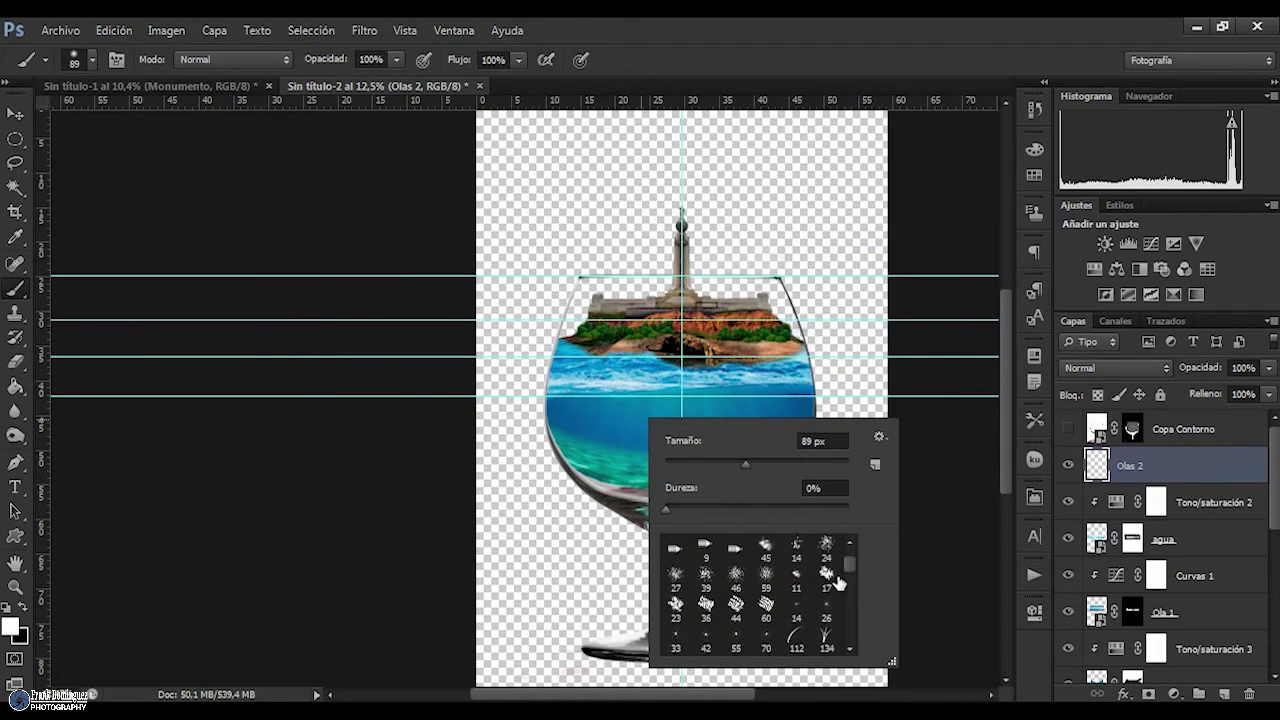
double_click(826, 574)
Paint white foam strokes on Olas 2 near the island shore and along the water line
scroll(607, 255, "up", 3)
scroll(607, 255, "up", 2)
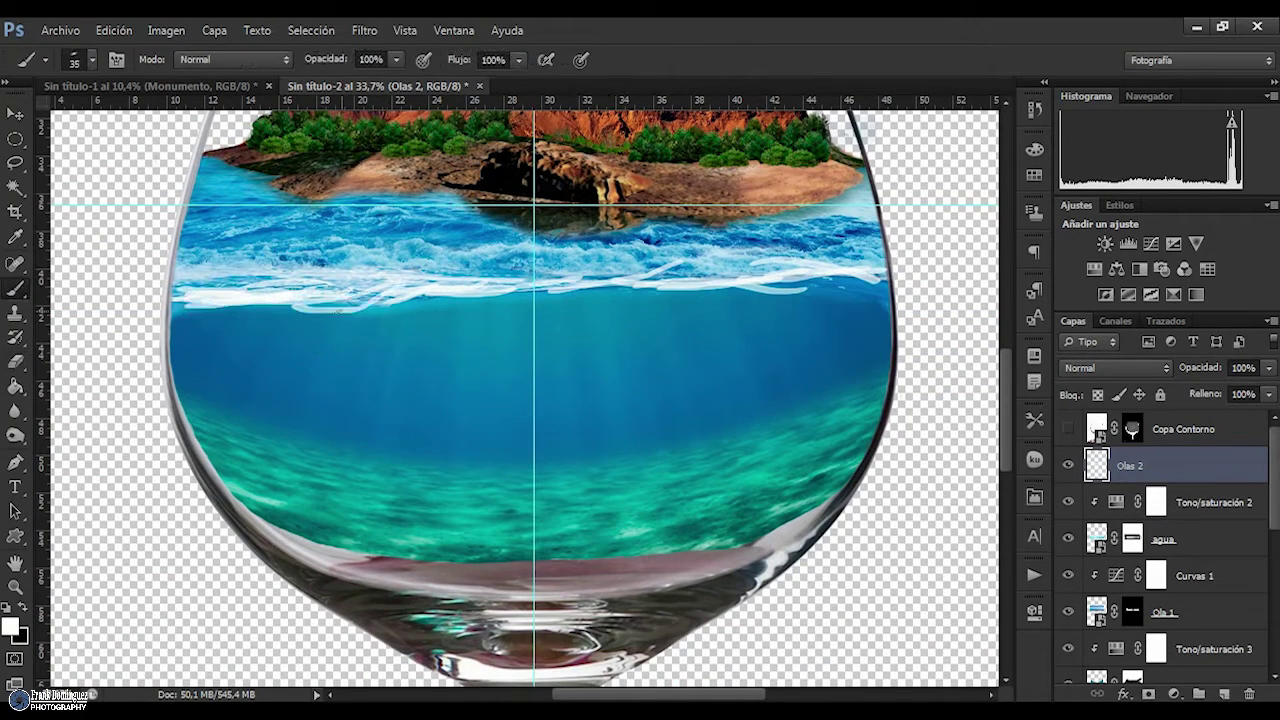
scroll(700, 318, "up", 3)
right_click(590, 195)
left_click(616, 360)
left_click_drag(565, 237, 660, 270)
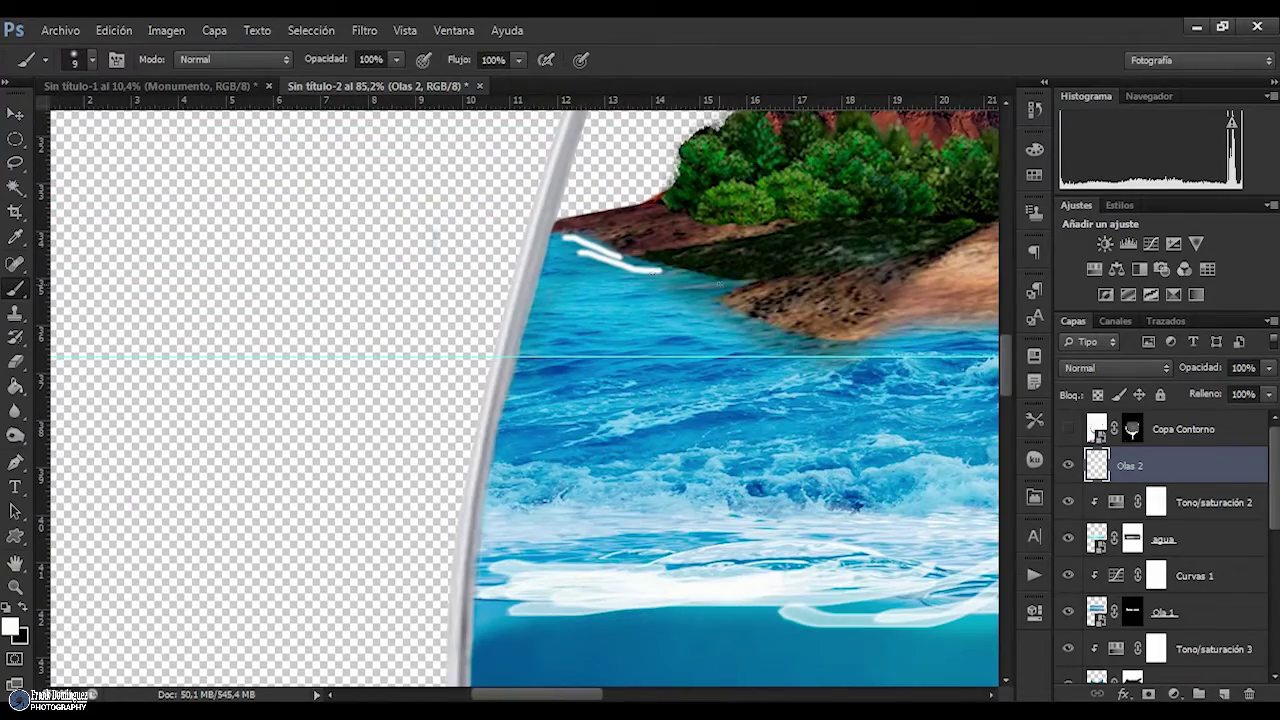
left_click_drag(858, 333, 418, 247)
mouse_move(420, 262)
left_mouse_down()
mouse_move(656, 298)
mouse_move(300, 300)
left_mouse_up()
mouse_move(182, 300)
left_mouse_down()
mouse_move(512, 340)
mouse_move(698, 345)
left_mouse_up()
left_click_drag(698, 345, 575, 343)
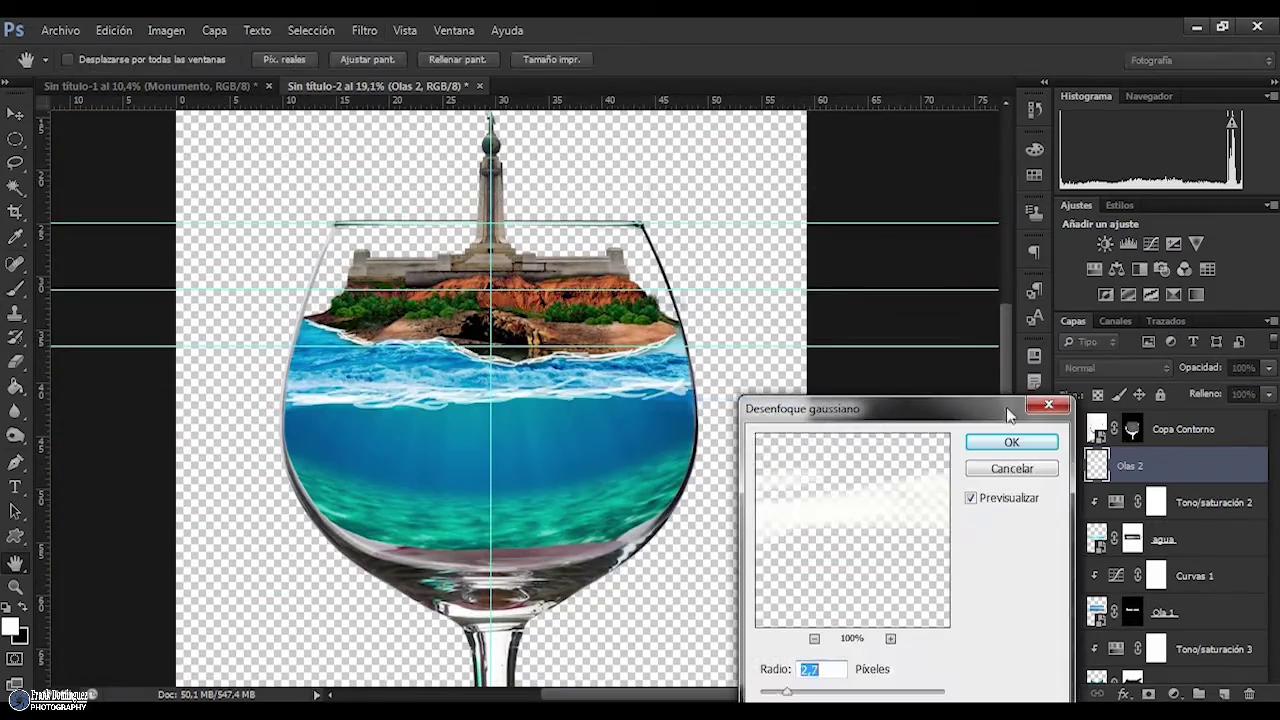
key("ctrl+0")
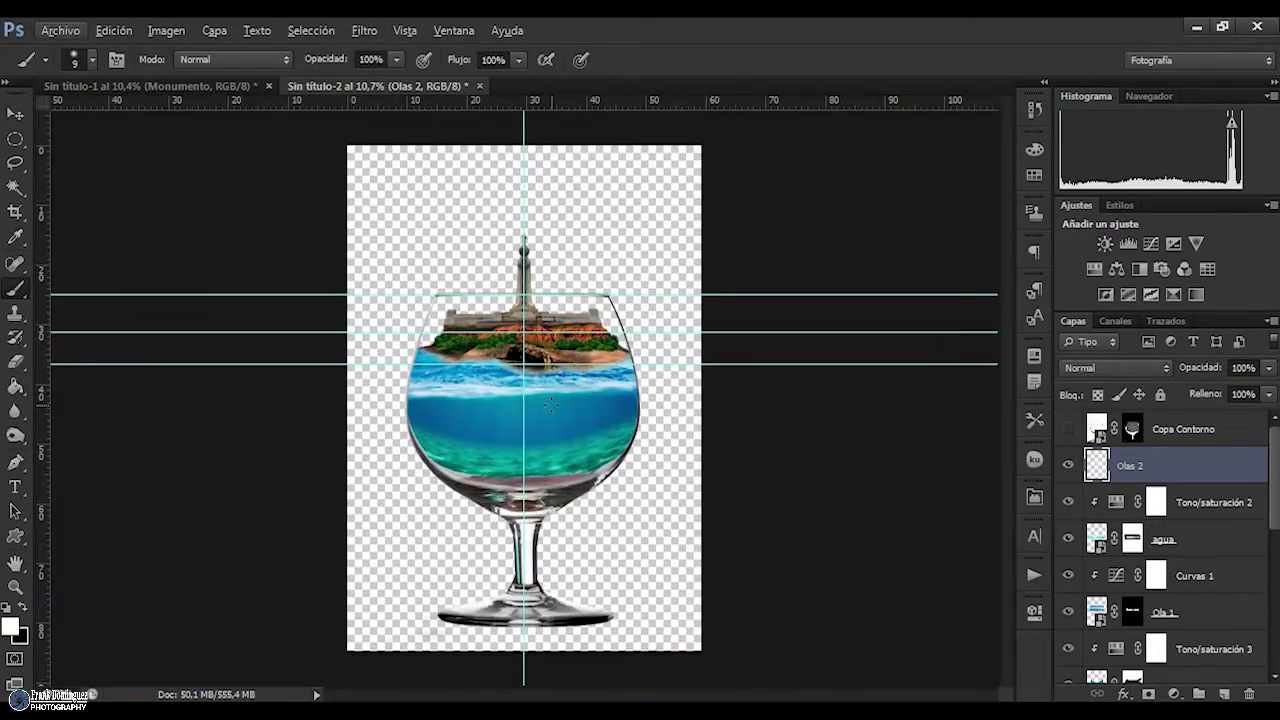
With Grupo 2 selected, place the Alfa-Ultimo-Arrecife-1-3 reef image
scroll(553, 412, "up", 1)
scroll(1160, 500, "down", 3)
left_click(1167, 421)
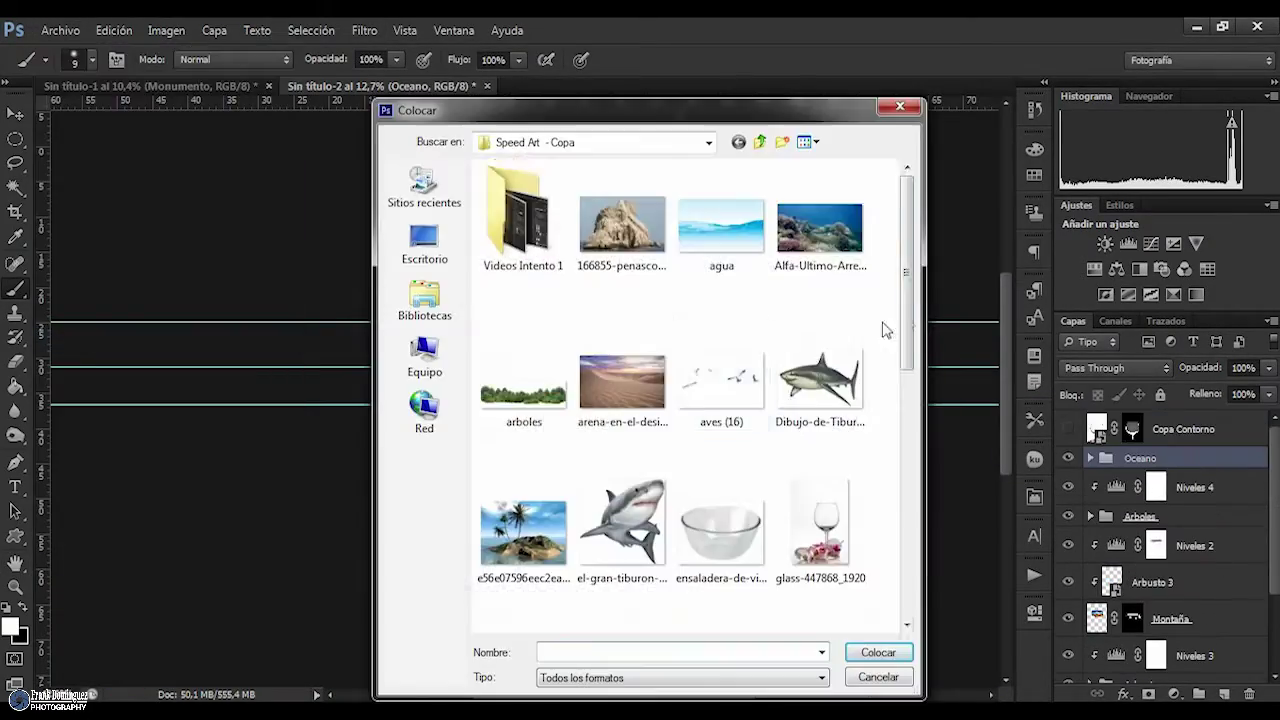
scroll(700, 420, "down", 3)
scroll(700, 420, "up", 3)
left_click(823, 257)
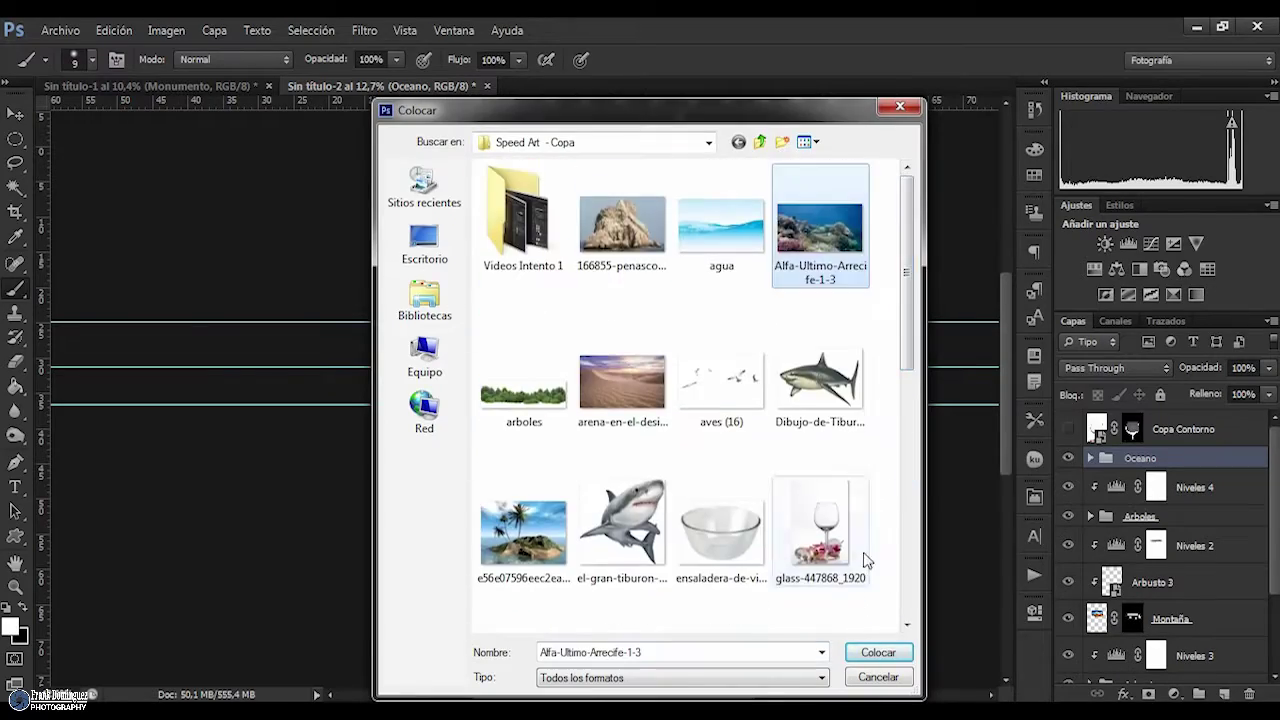
key("Return")
Move the reef image into the glass's left side and warp it to the bowl
scroll(624, 517, "up", 2)
left_click_drag(600, 450, 520, 420)
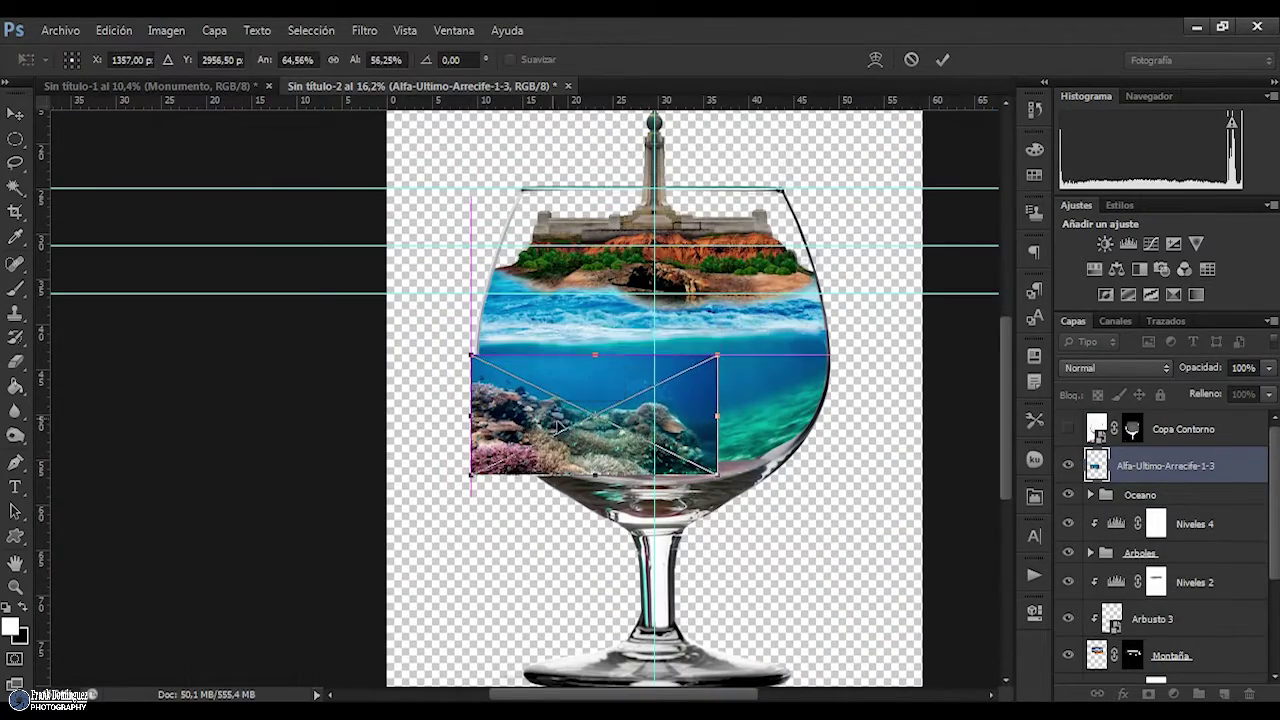
right_click(500, 420)
left_click(540, 440)
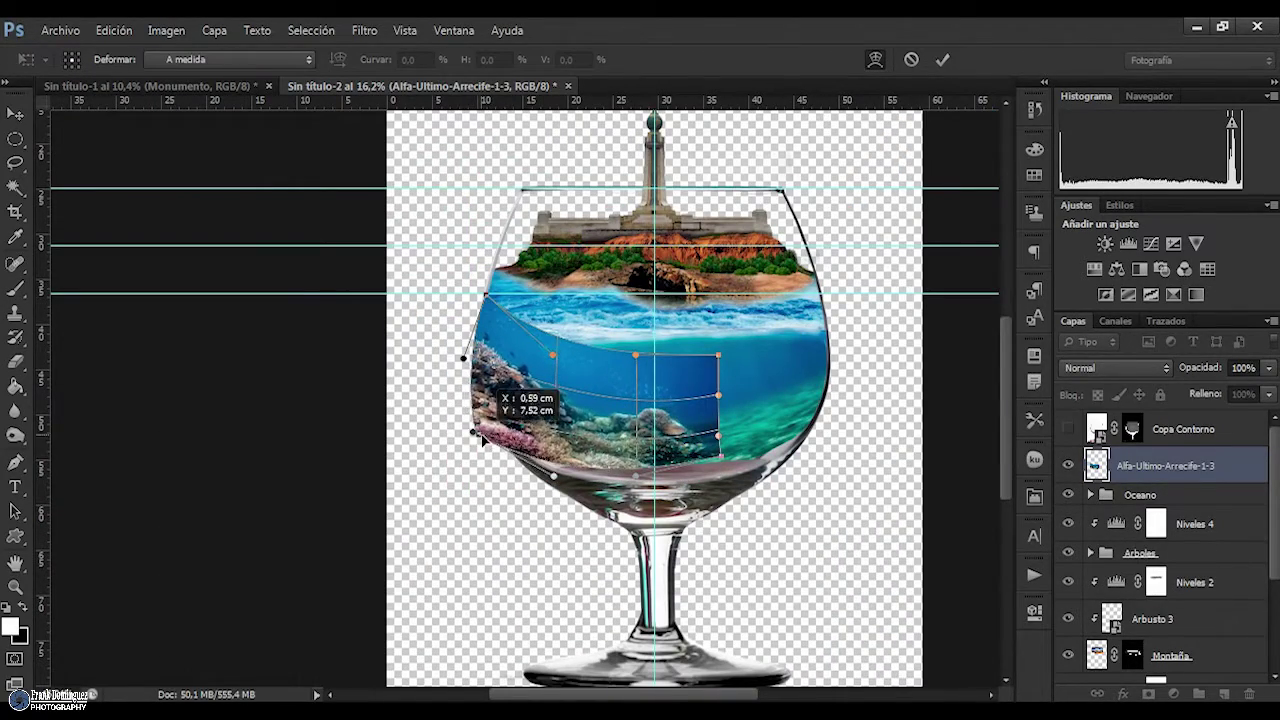
key("Return")
Brush the reef layer's mask to hide its edges outside the glass
key("b")
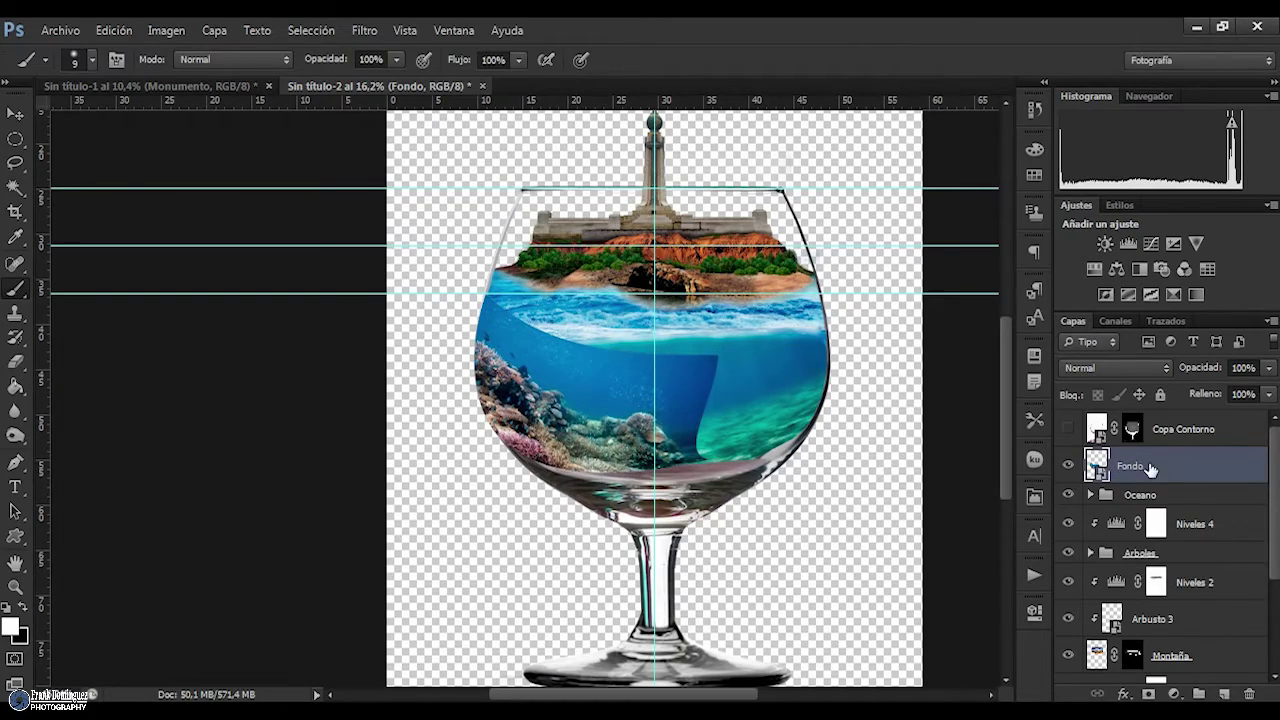
scroll(540, 435, "up", 3)
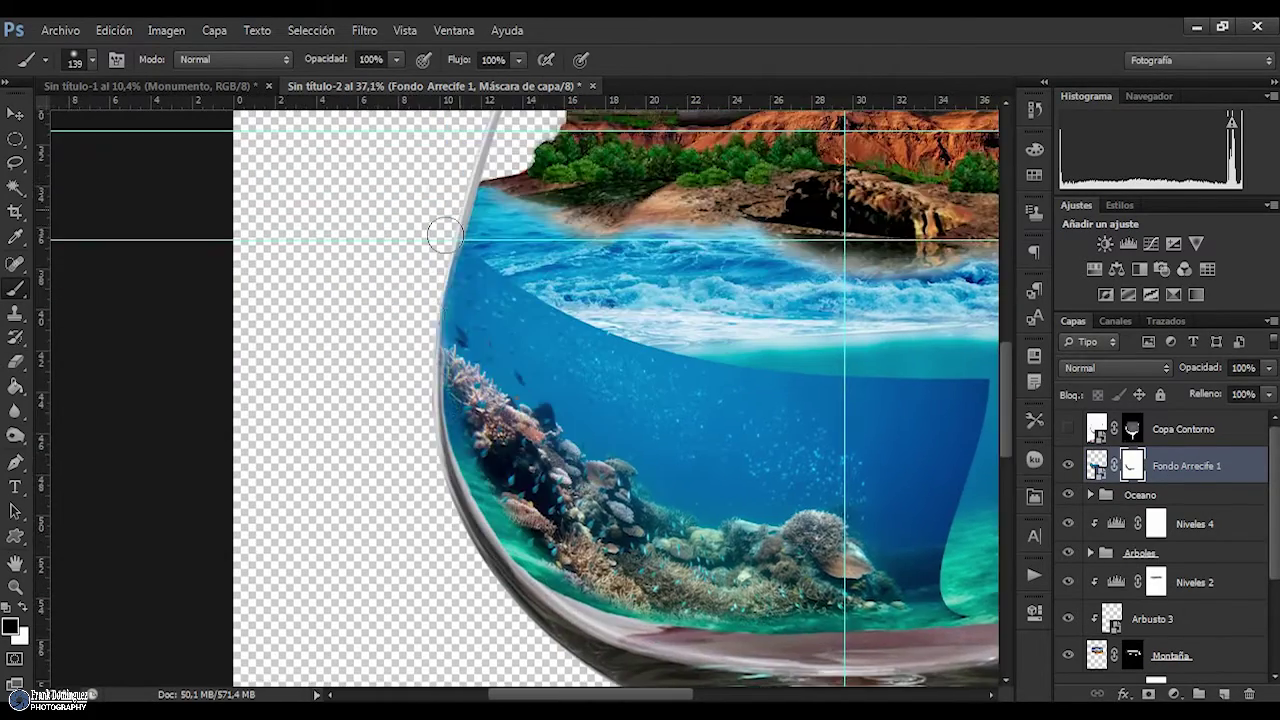
scroll(448, 274, "up", 3)
scroll(440, 306, "up", 2)
right_click(410, 268)
key("Return")
scroll(432, 325, "up", 2)
scroll(432, 325, "down", 4)
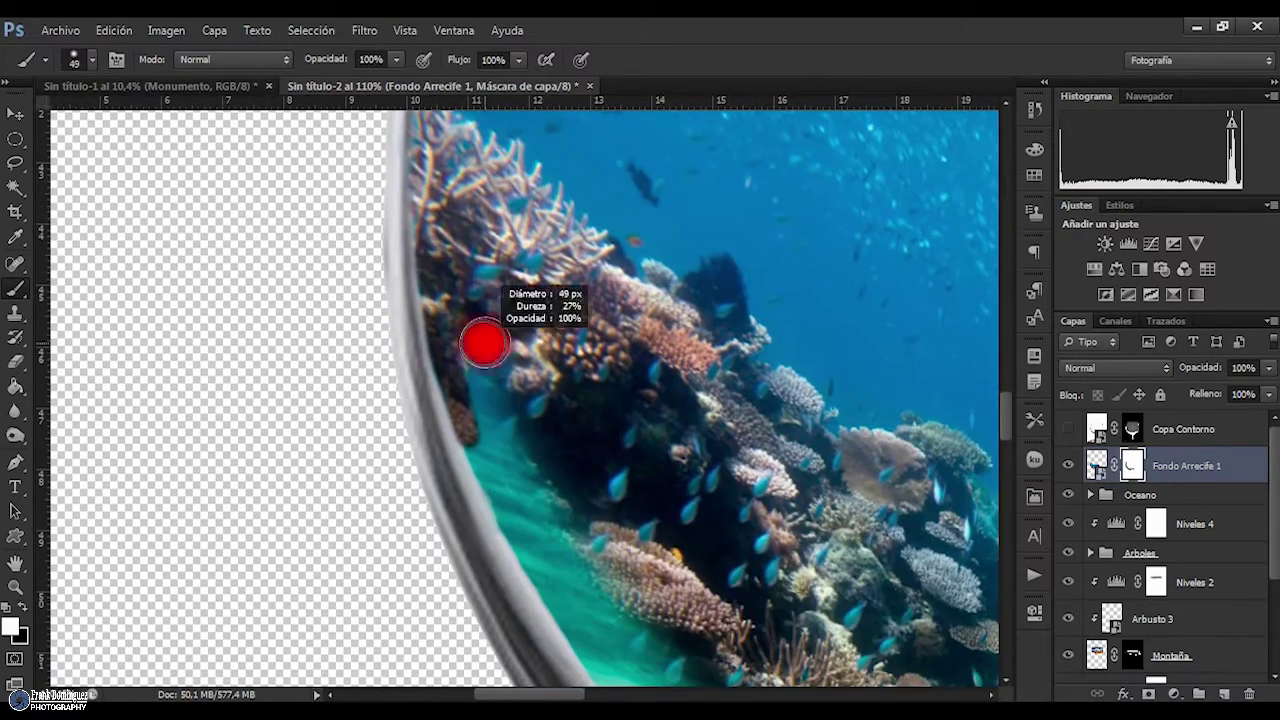
left_click_drag(584, 550, 391, 209)
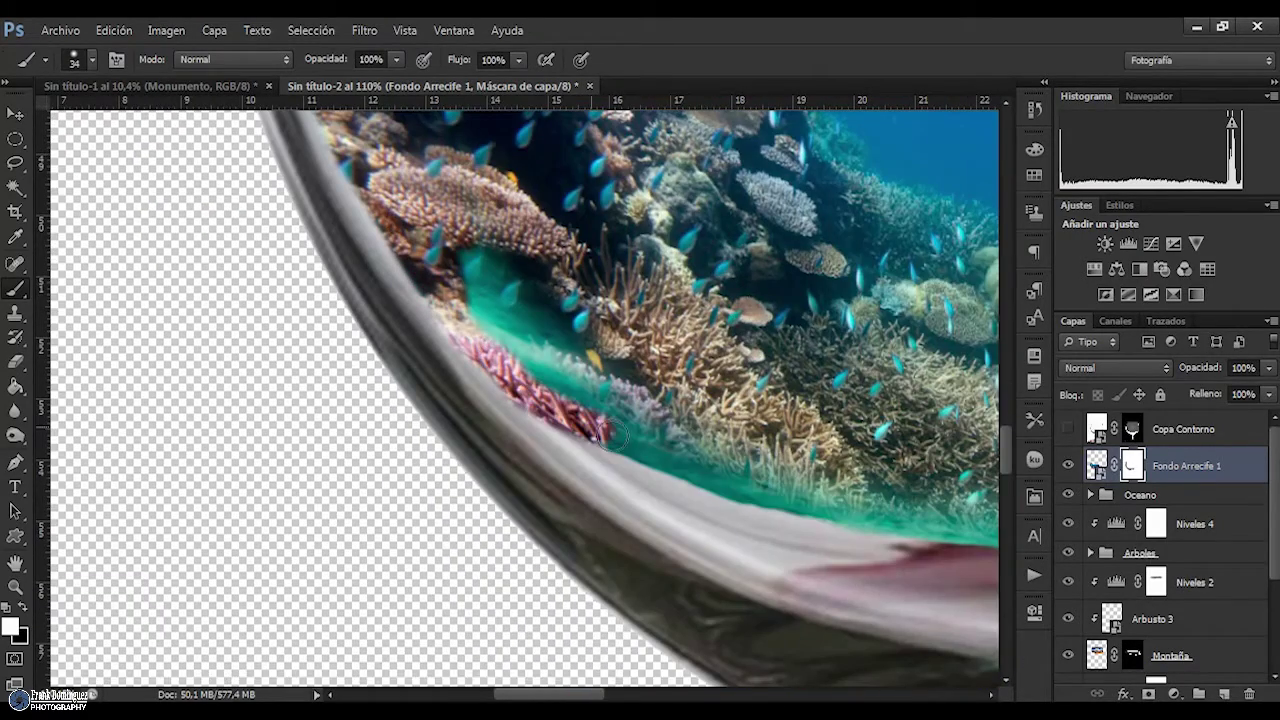
left_click_drag(941, 508, 363, 388)
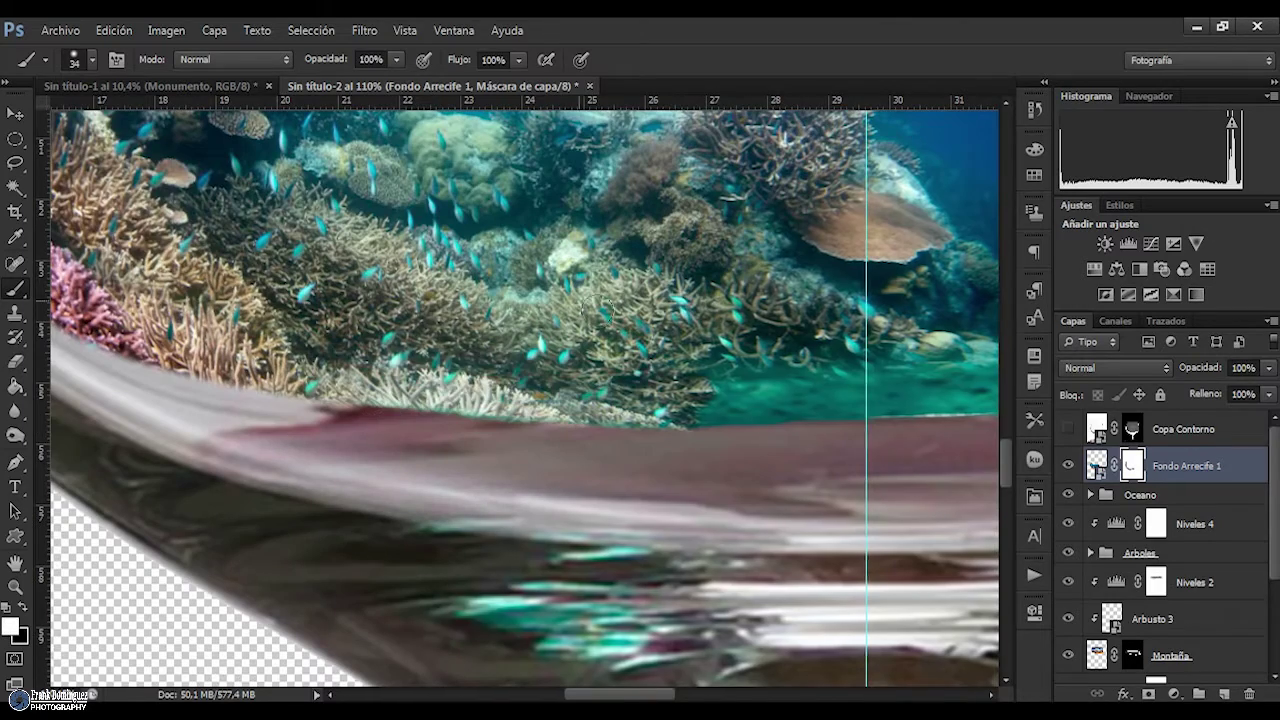
left_click_drag(860, 400, 386, 380)
Add a Hue/Saturation layer clipped to the reef with Hue -10
key("ctrl+minus")
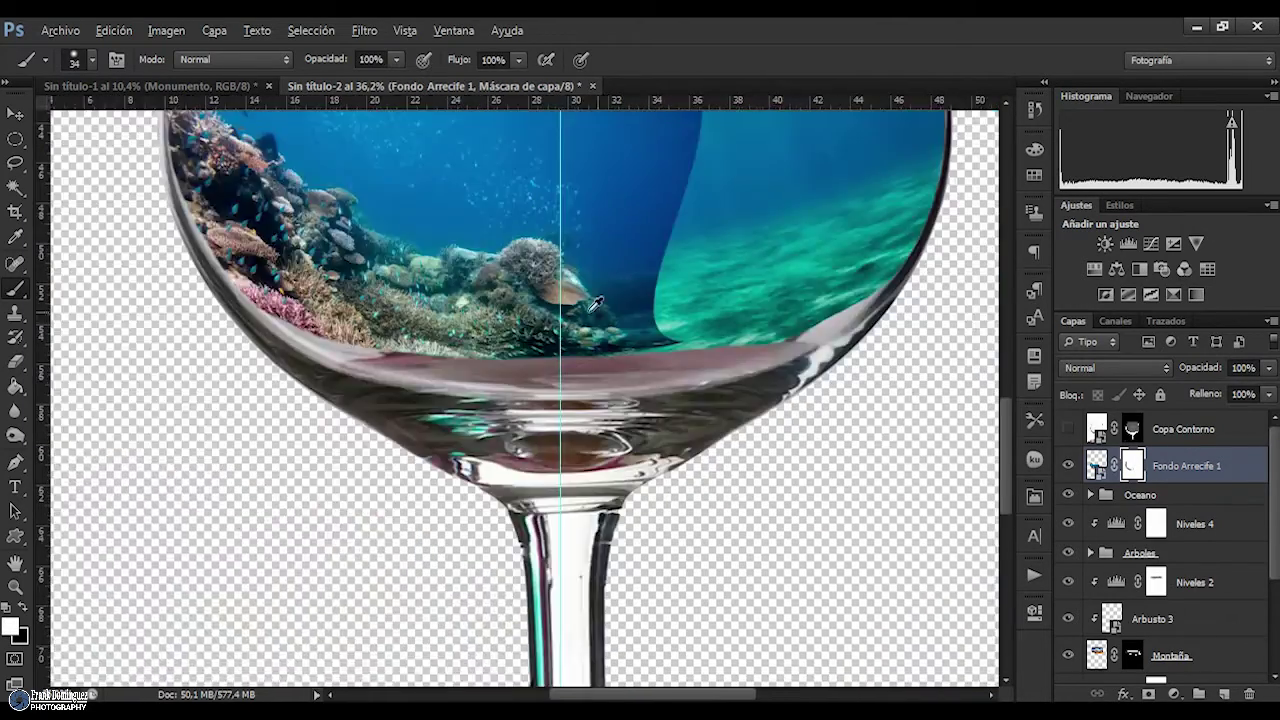
key("ctrl+minus")
left_click(1094, 269)
mouse_move(911, 493)
left_mouse_down()
mouse_move(906, 502)
mouse_move(915, 495)
left_mouse_up()
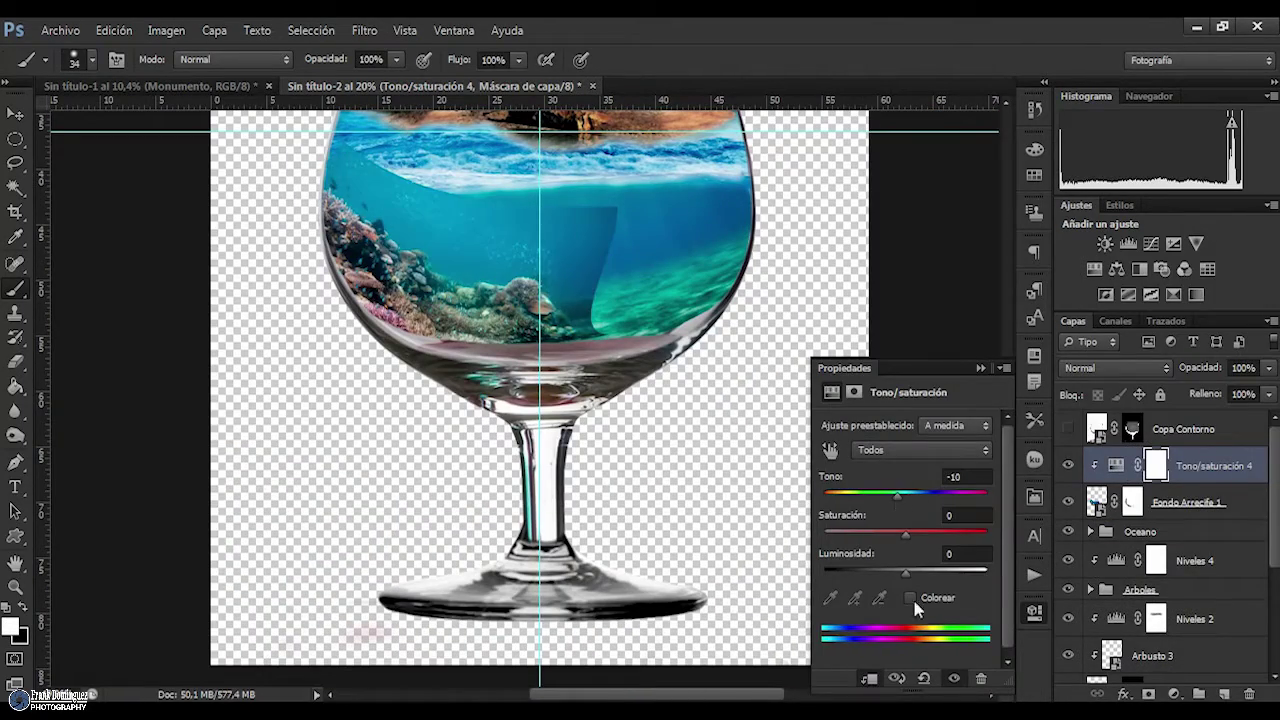
Hide the reef's curled right edge by painting black on the Fondo Arrecife 1 mask
left_click(1132, 502)
right_click(372, 208)
left_click_drag(428, 240, 440, 240)
key("Return")
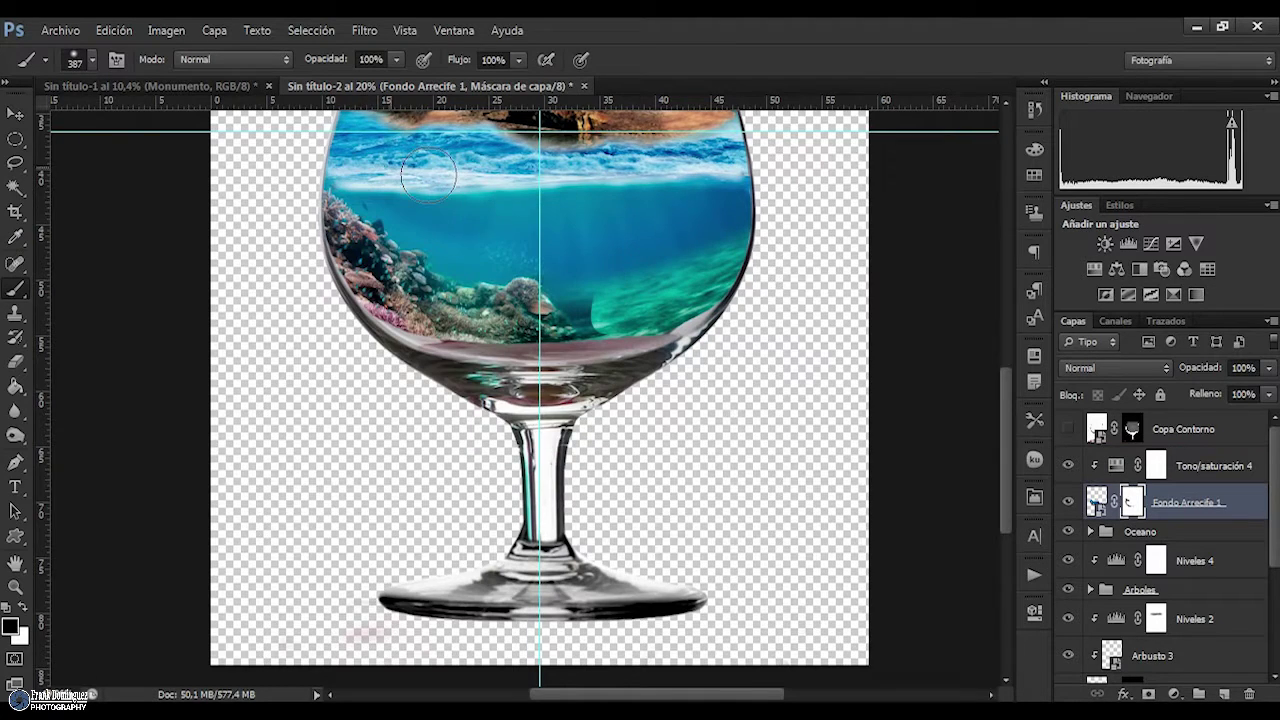
Set the brush to full opacity and place the pre-fondo-marino seabed image
scroll(510, 220, "up", 3)
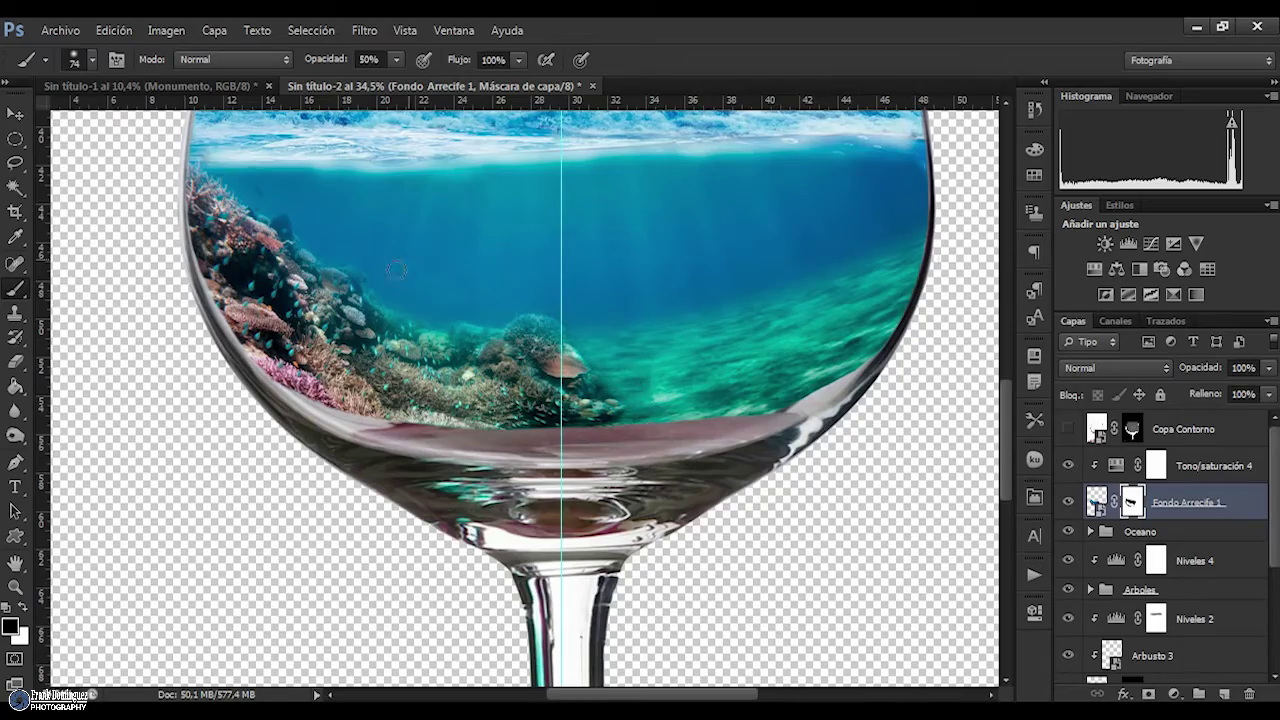
scroll(630, 370, "up", 2)
key("0")
scroll(672, 455, "down", 5)
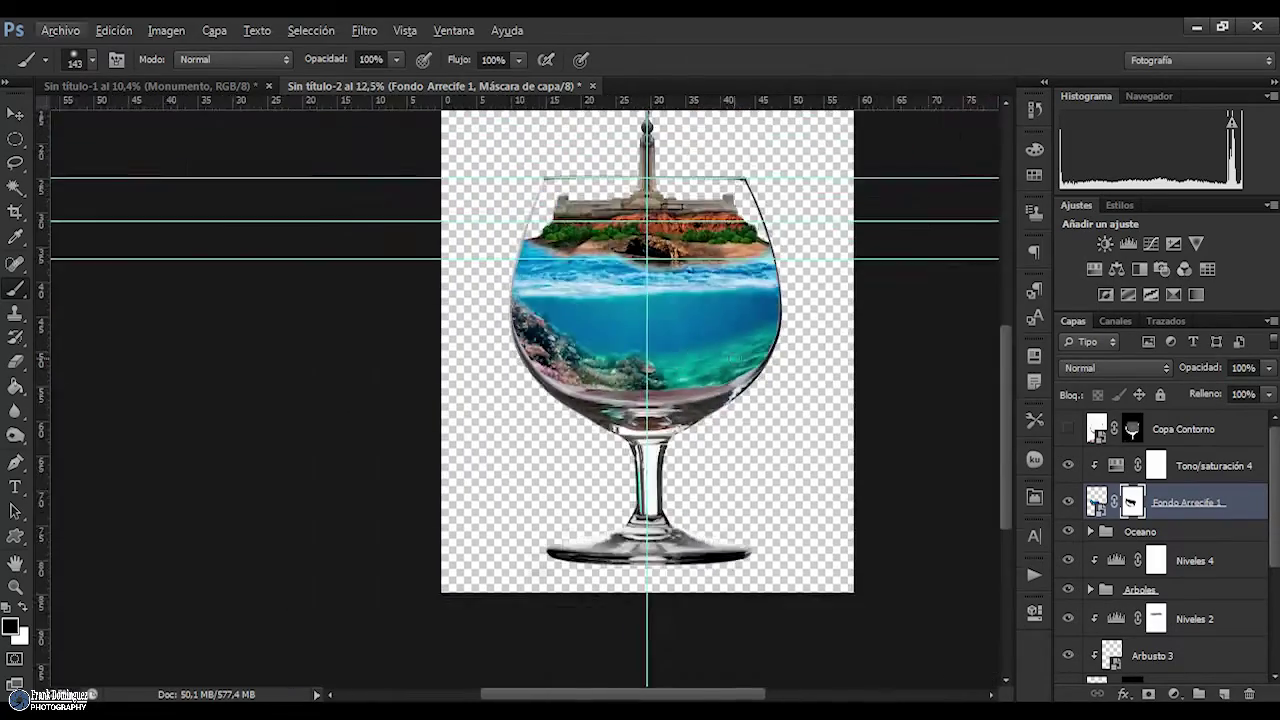
scroll(672, 455, "up", 2)
key("ctrl+shift+p")
key("Return")
Warp the seabed image onto the glass bowl's right side, fitting its corners to the rim
mouse_move(530, 405)
left_mouse_down()
mouse_move(640, 470)
mouse_move(672, 518)
left_mouse_up()
left_click_drag(670, 398, 645, 352)
left_click_drag(672, 516, 638, 510)
key("Return")
Move the seabed layer up and add a Hue/Saturation adjustment with Saturation -33
key("b")
scroll(544, 348, "up", 3)
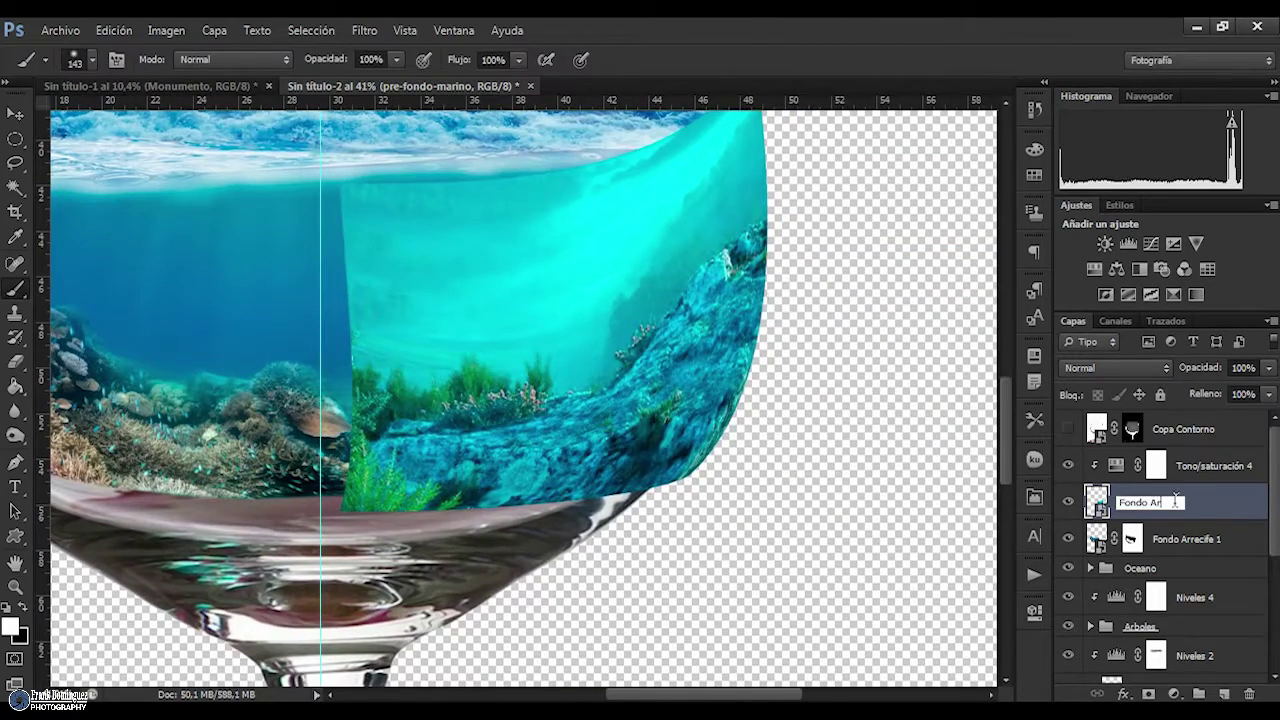
left_click_drag(1202, 510, 1214, 462)
left_click(1174, 693)
left_click(1146, 443)
left_click(1174, 693)
left_click(1160, 463)
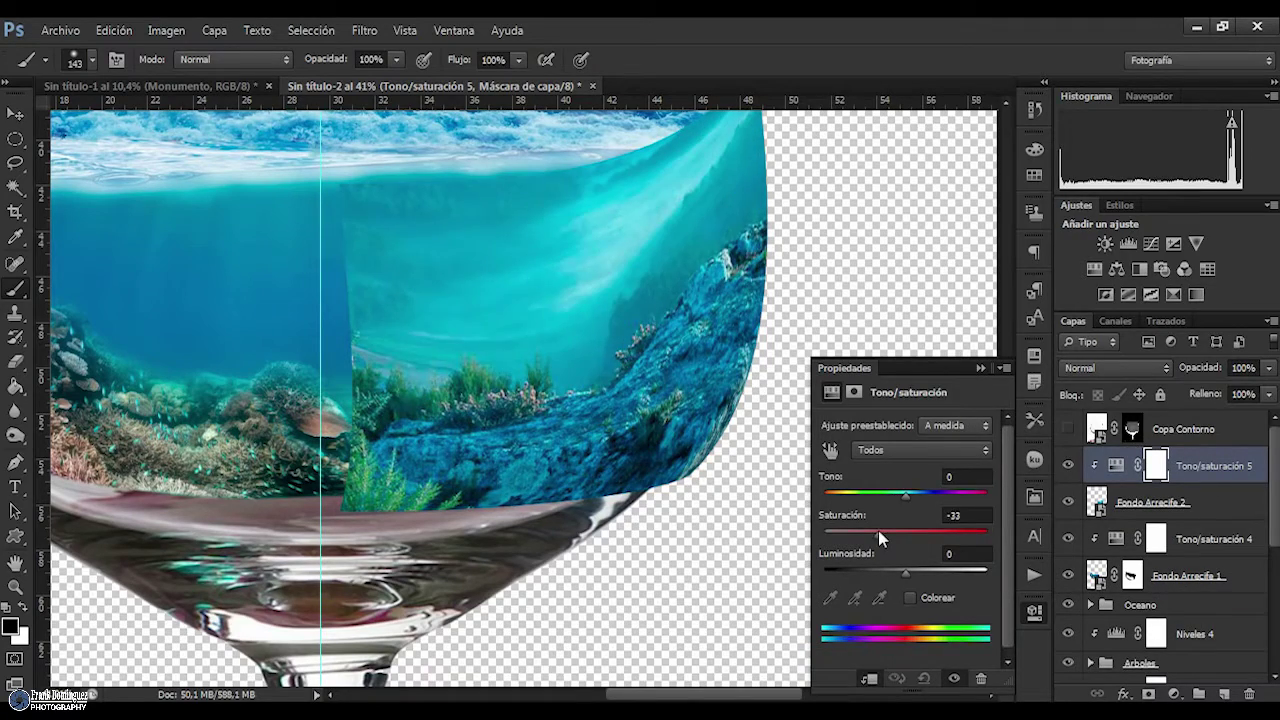
Set up a soft brush at 50% opacity on the Fondo Arrecife 2 mask
left_click(1150, 502)
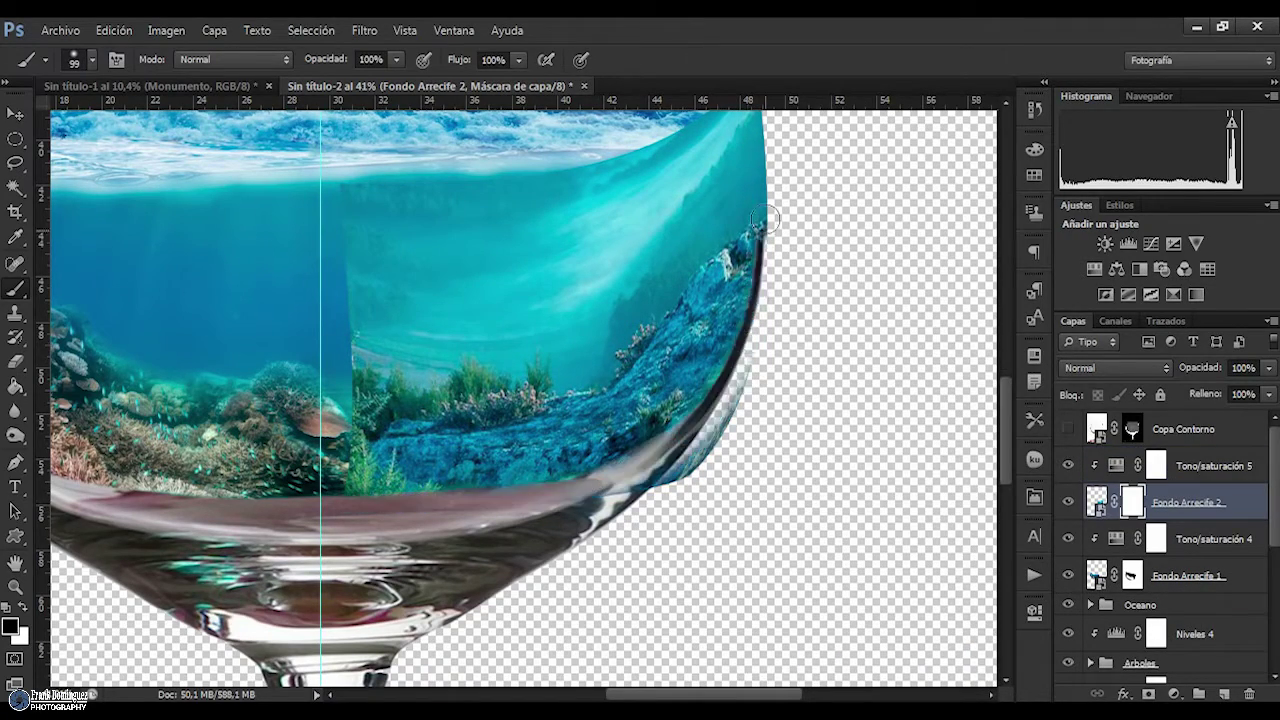
scroll(352, 500, "up", 3)
scroll(352, 500, "down", 3)
scroll(340, 488, "up", 2)
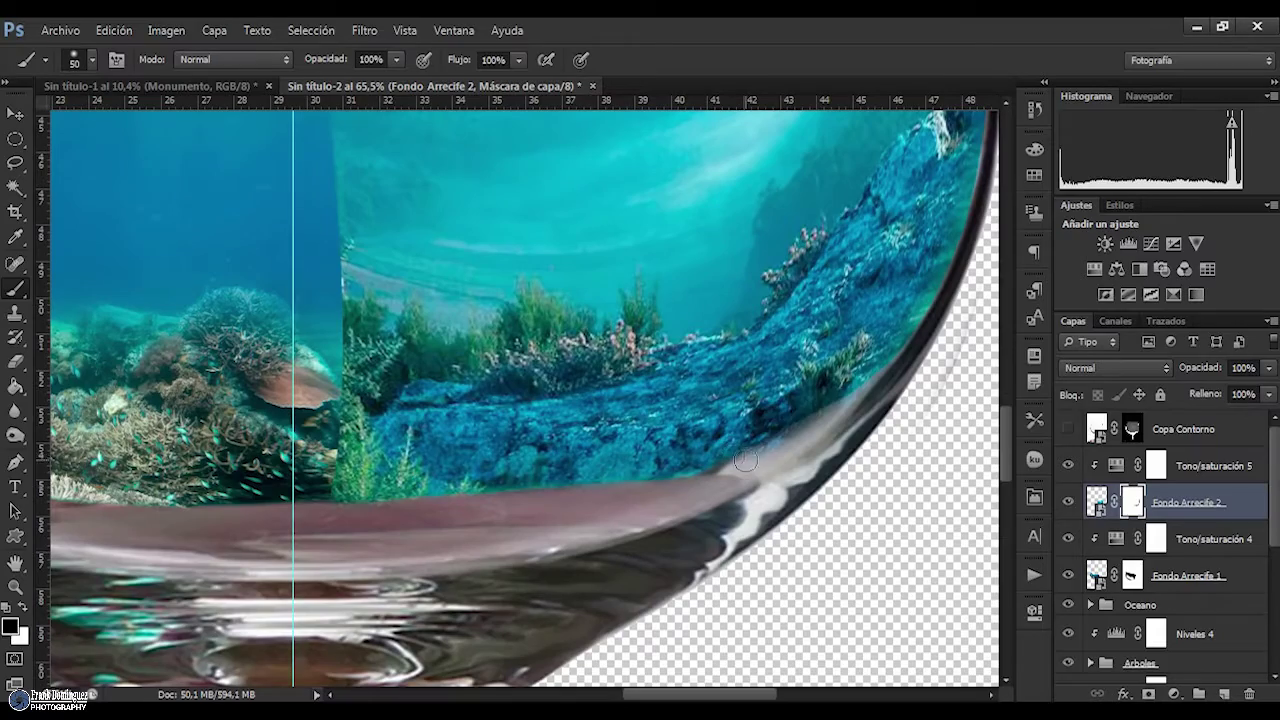
key("x")
scroll(760, 380, "up", 2)
scroll(700, 312, "right", 3)
scroll(447, 258, "down", 2)
right_click(654, 368)
key("5")
scroll(447, 258, "down", 1)
Paint black over the seam between the two seabed photos, then add an empty shadow layer
key("x")
scroll(655, 192, "up", 2)
scroll(655, 192, "right", 1)
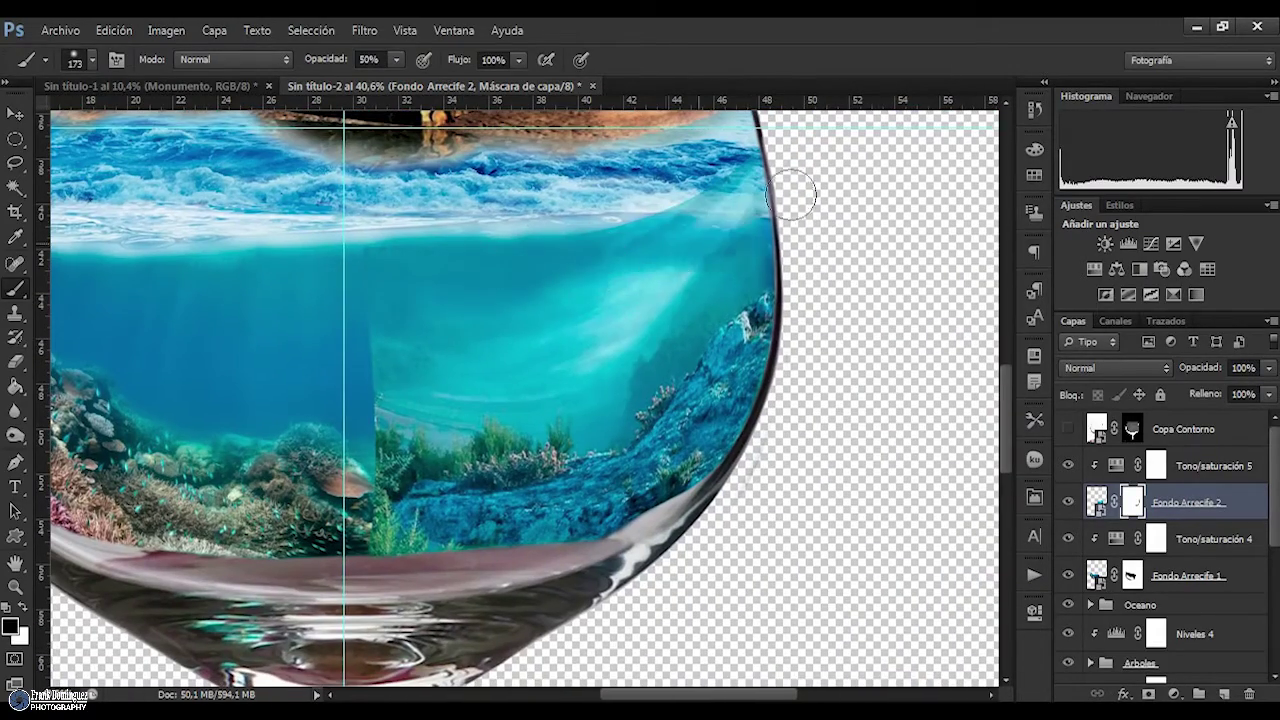
left_click_drag(655, 250, 513, 377)
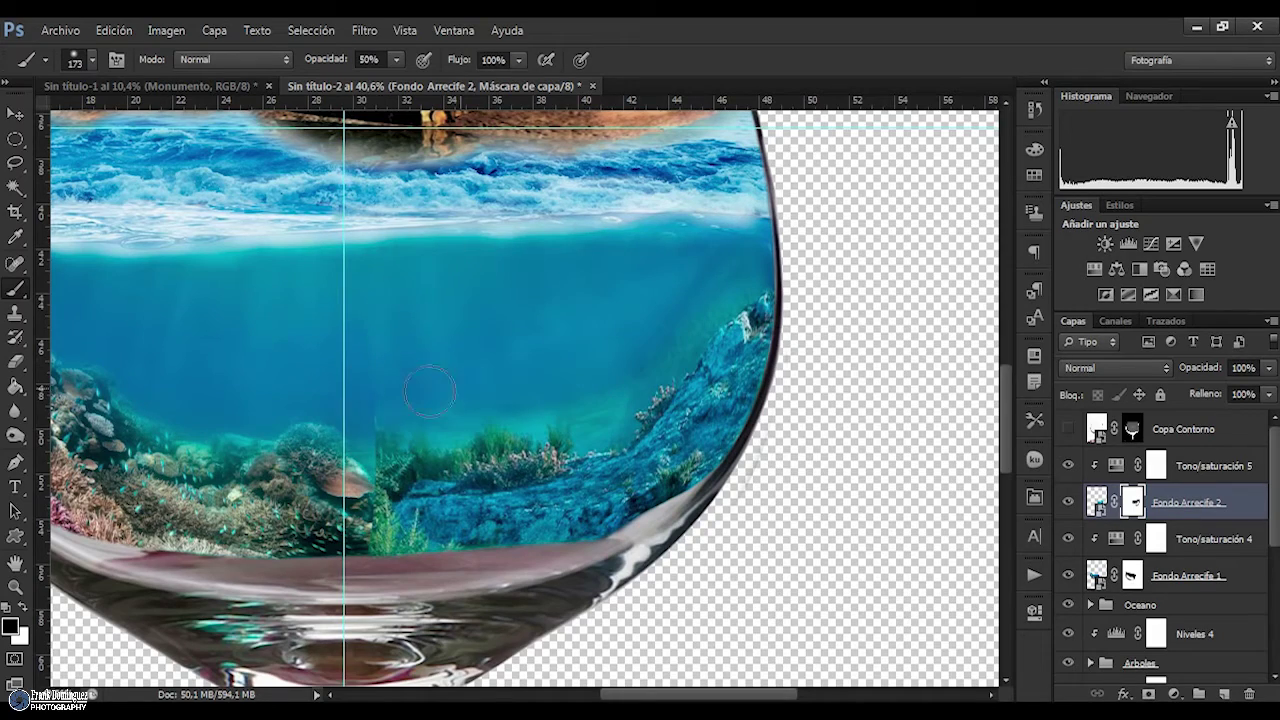
scroll(295, 600, "up", 3)
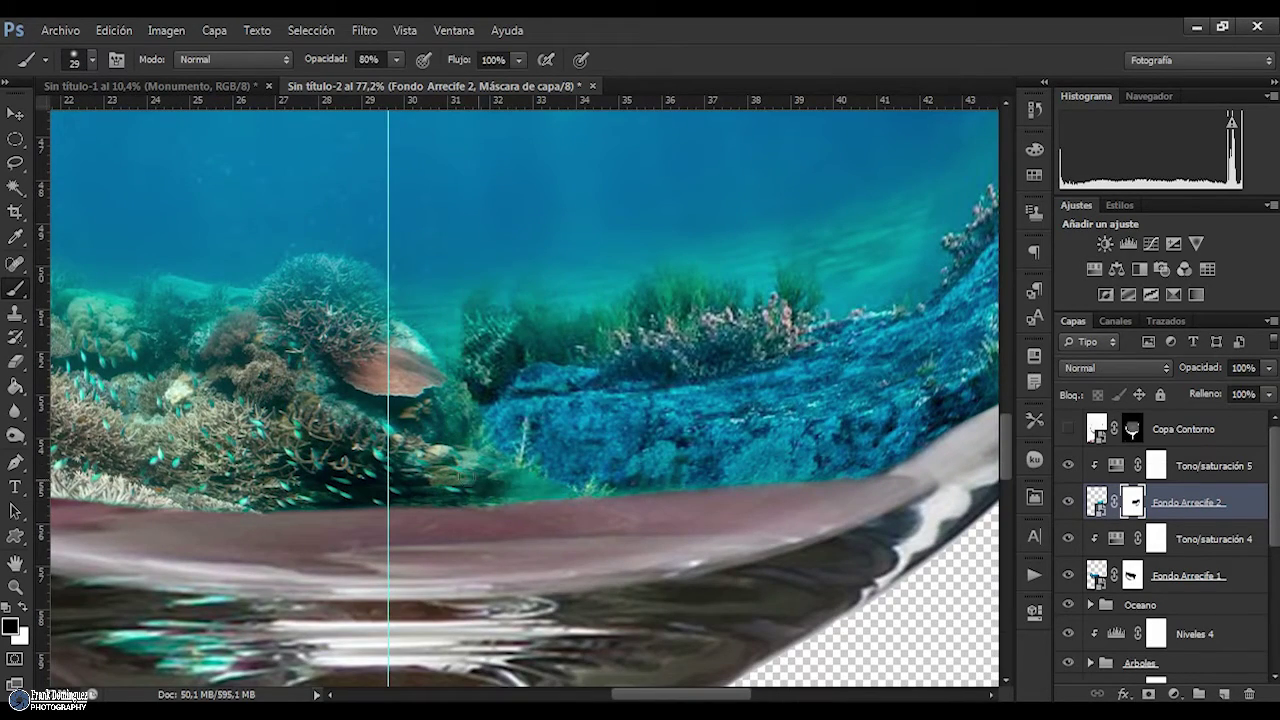
key("x")
scroll(538, 485, "down", 8)
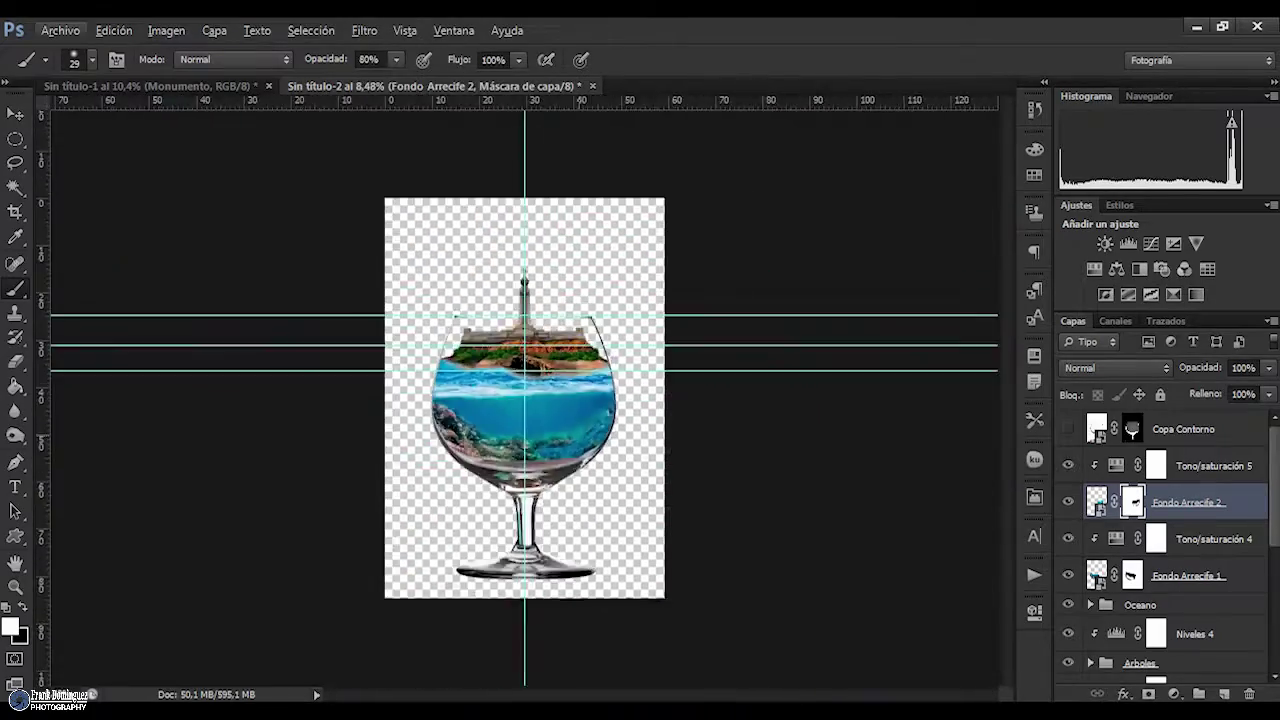
left_click(1225, 693)
double_click(1135, 663)
On a new layer named sombra, fill a stretched black ellipse beneath the glass base
type("sombra")
scroll(525, 575, "up", 4)
key("m")
left_click_drag(330, 350, 897, 372)
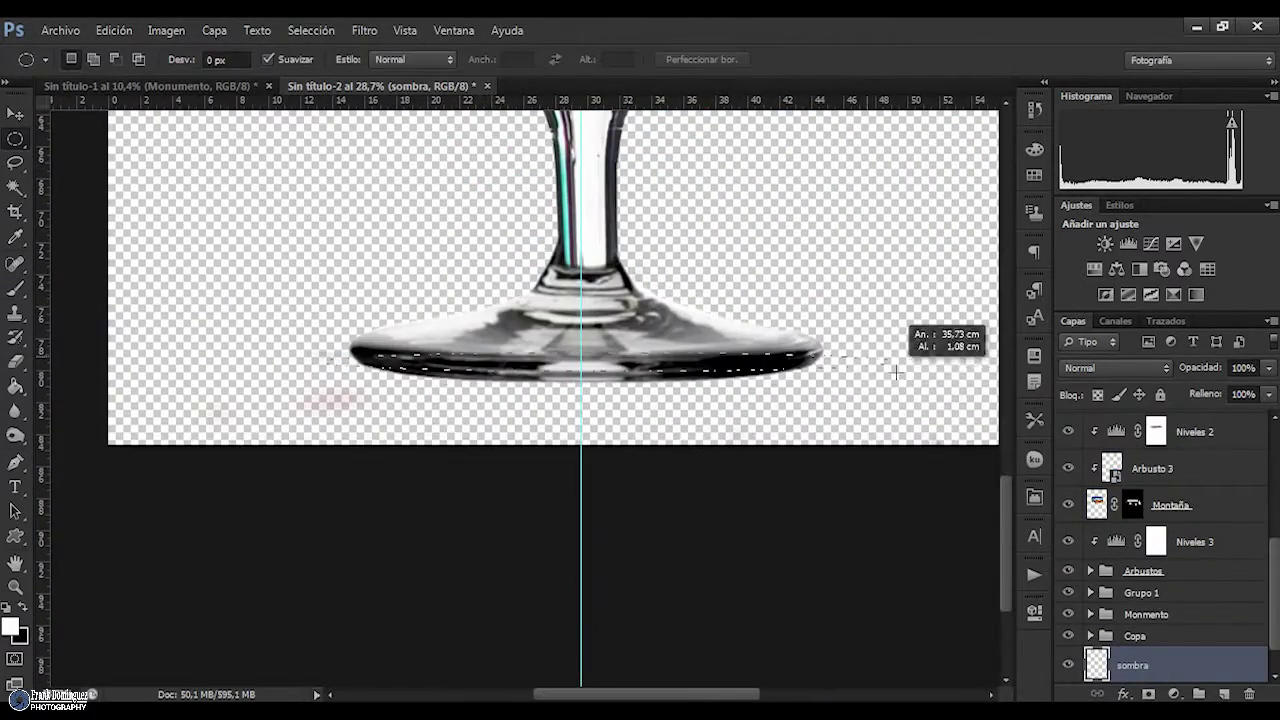
key("x")
key("alt+BackSpace")
key("ctrl+t")
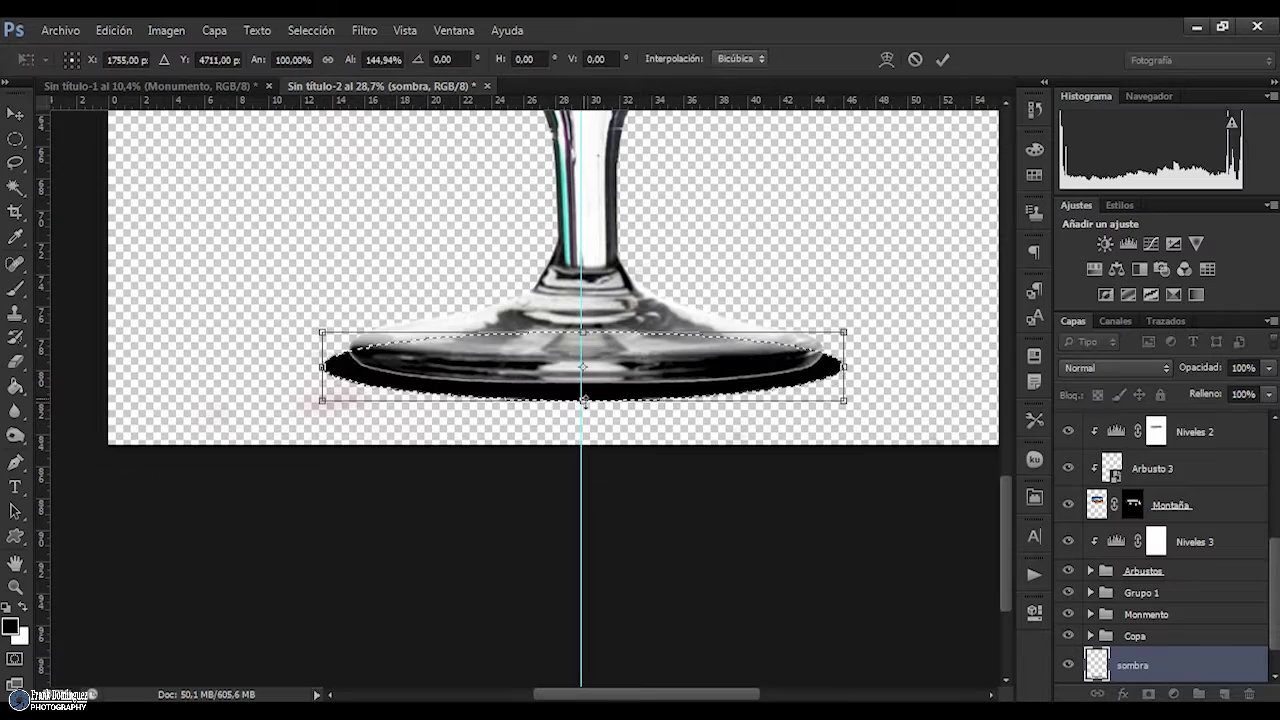
key("Return")
key("ctrl+d")
key("b")
Paint the Base Copa layer's mask inside the Copa group where the shadow meets the base
left_click(1091, 636)
left_click(1147, 555)
scroll(478, 405, "up", 5)
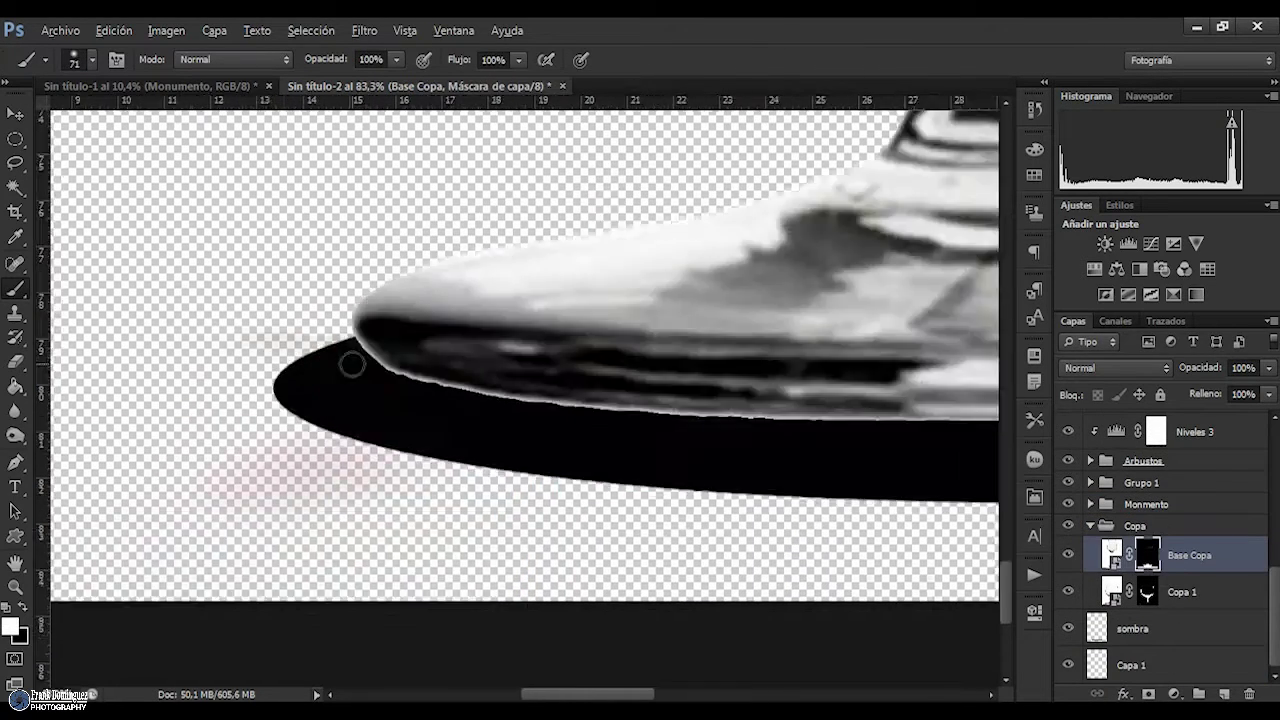
scroll(644, 434, "right", 5)
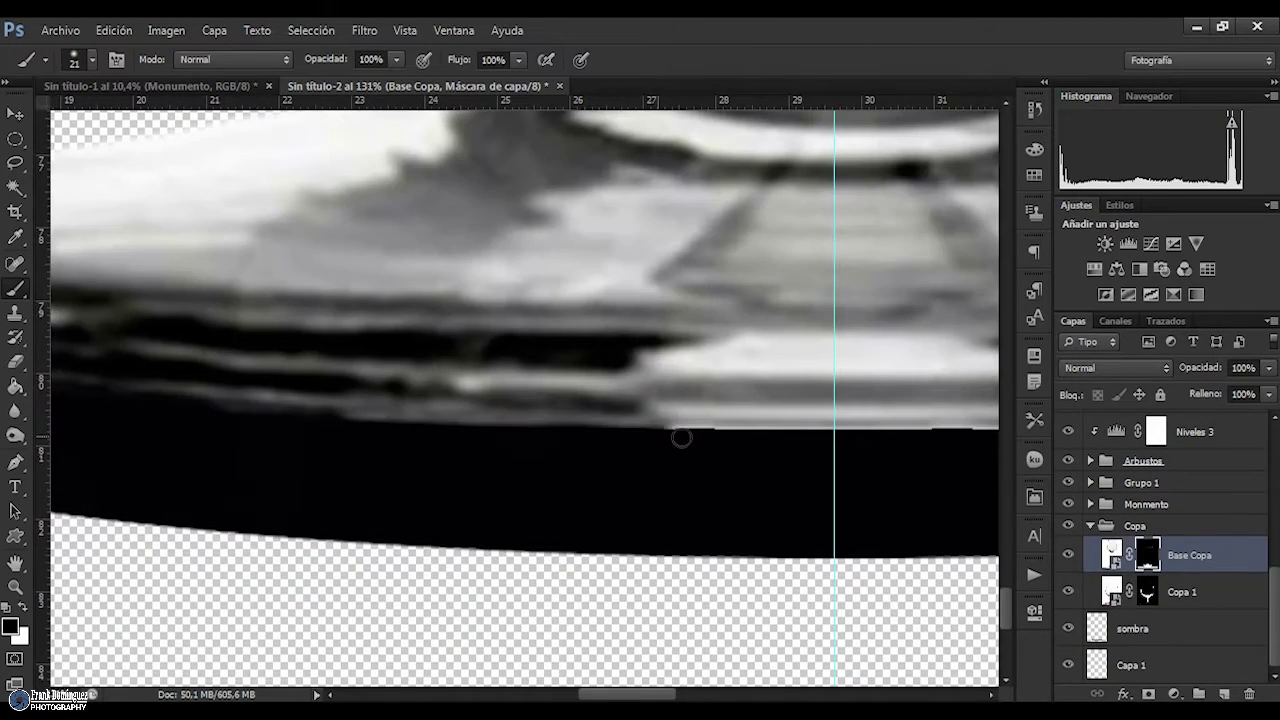
scroll(681, 438, "right", 5)
scroll(354, 416, "right", 4)
scroll(441, 410, "down", 5)
Soften the sombra shadow's edges with a Gaussian Blur
left_click(1091, 525)
left_click(1132, 628)
key("ctrl+alt+f")
left_click_drag(815, 691, 835, 693)
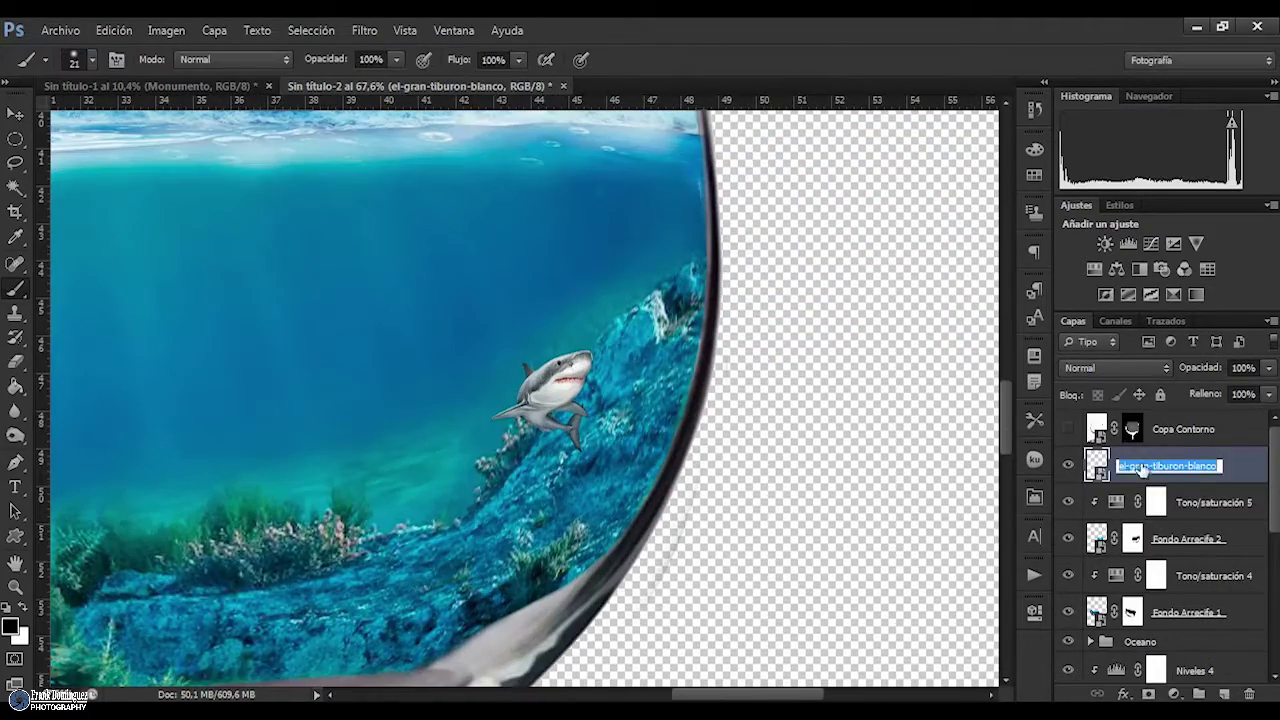
Duplicate the shark as a Tiburon Sombra shadow, shift it lower and blur it
left_click_drag(1141, 469, 1149, 505)
type("Tiburon")
double_click(1149, 502)
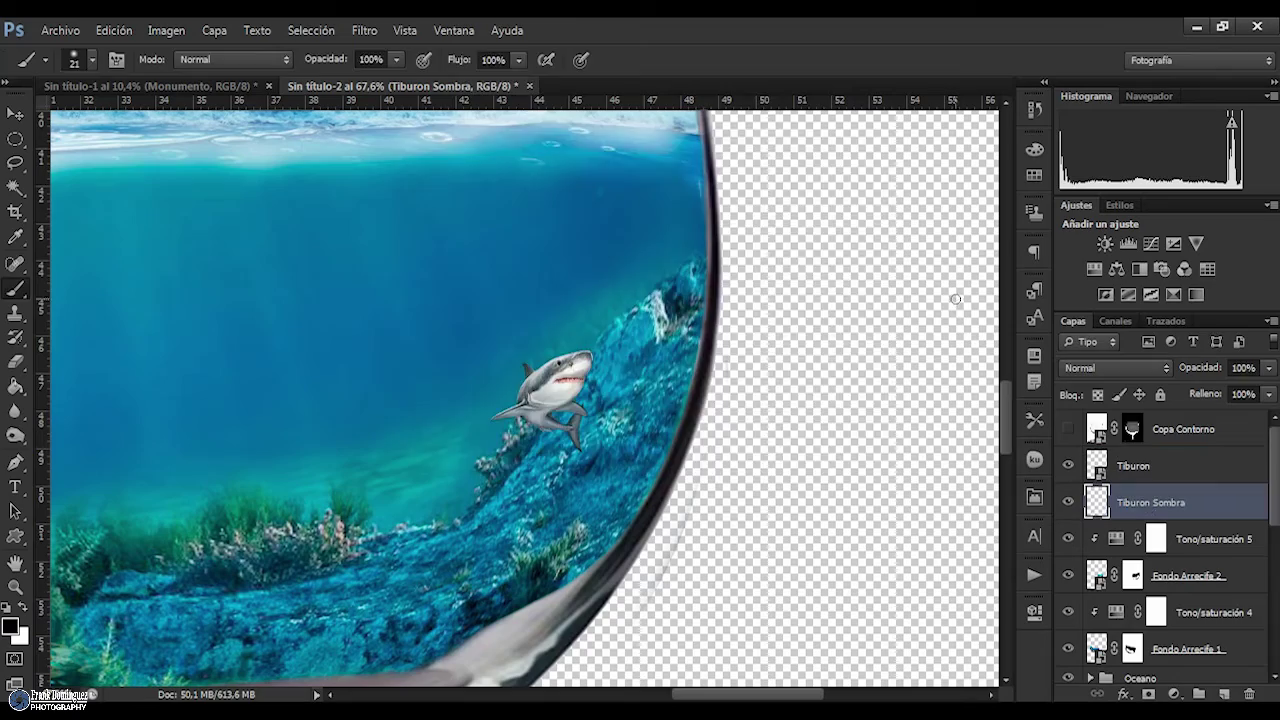
left_click_drag(575, 385, 605, 465)
left_click(364, 30)
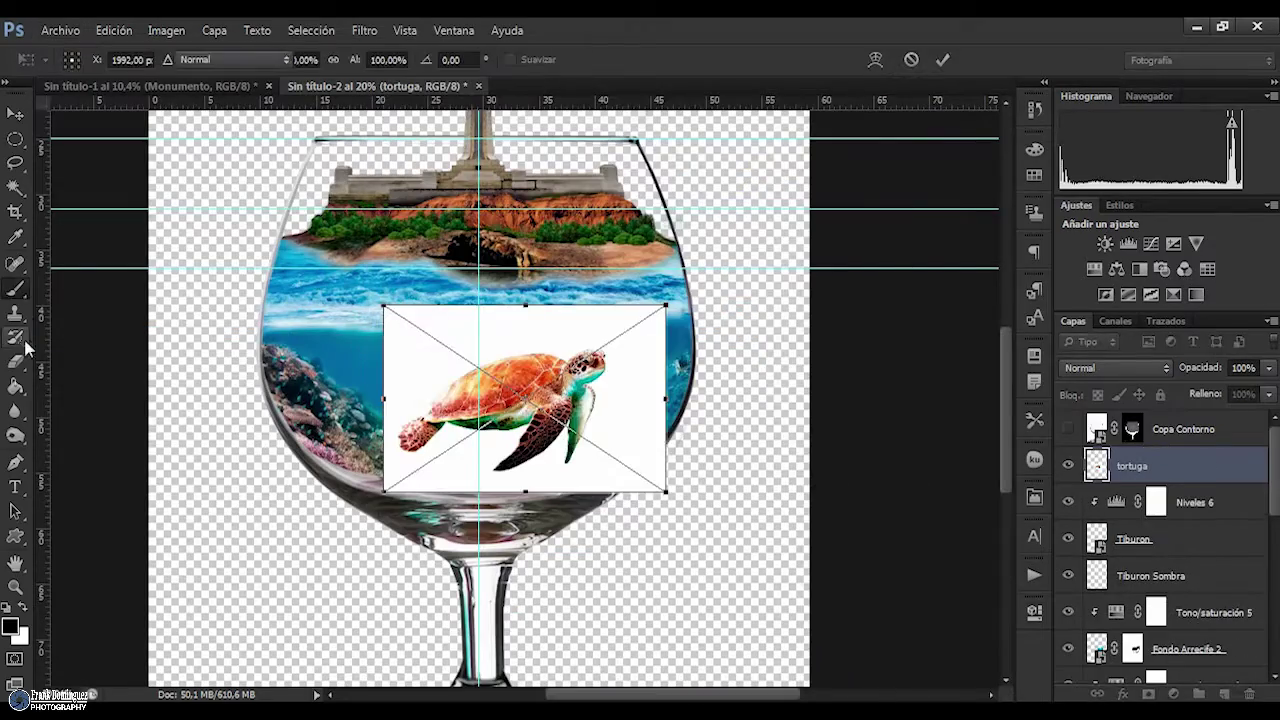
Place the tortuga turtle, remove its white background, and duplicate it below as a shadow
key("Return")
key("w")
left_click(618, 337)
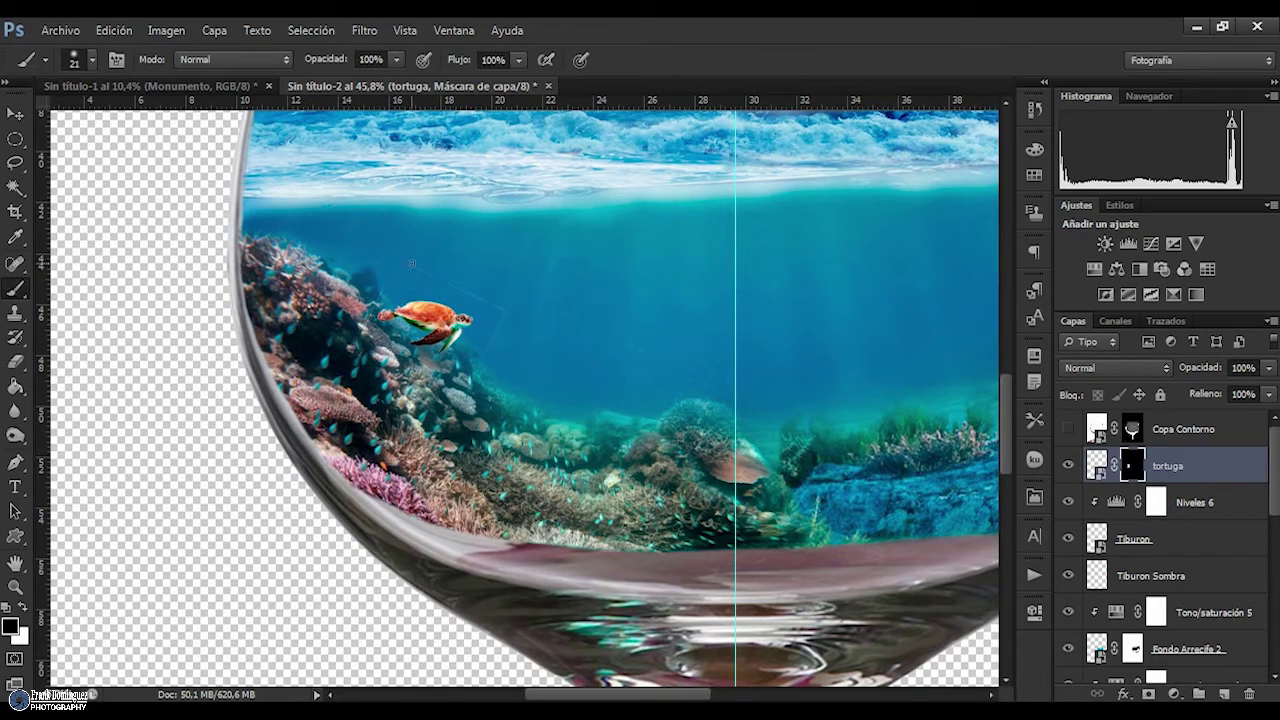
key("ctrl+j")
left_click_drag(1170, 466, 1185, 508)
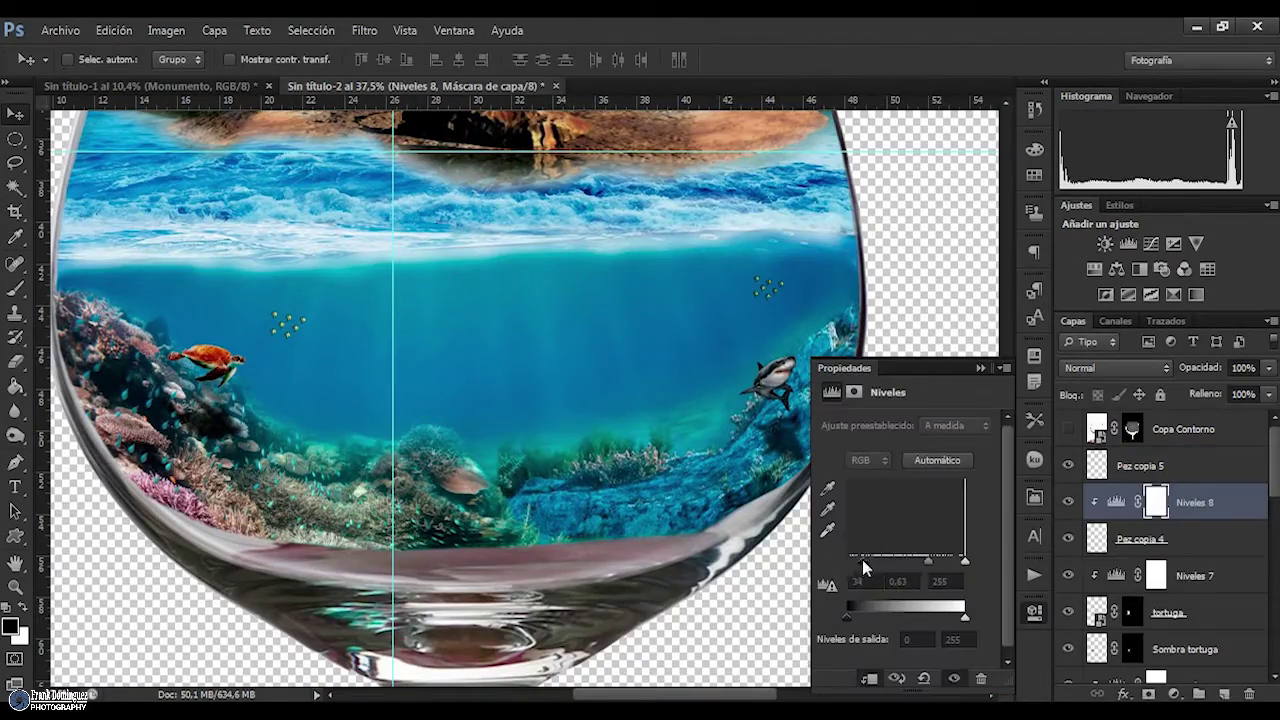
Group the selected underwater layers into a group named Fondo 2
left_click(1097, 466)
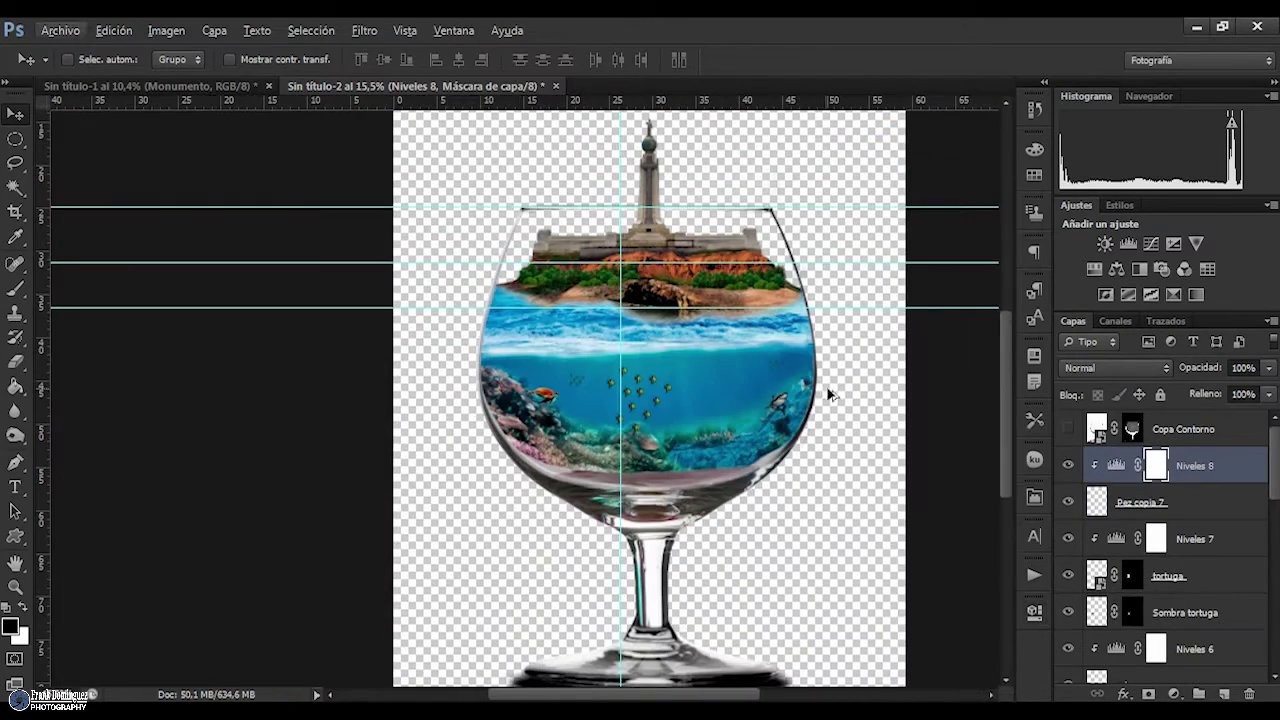
key("ctrl+g")
type("Fondo 2")
key("Return")
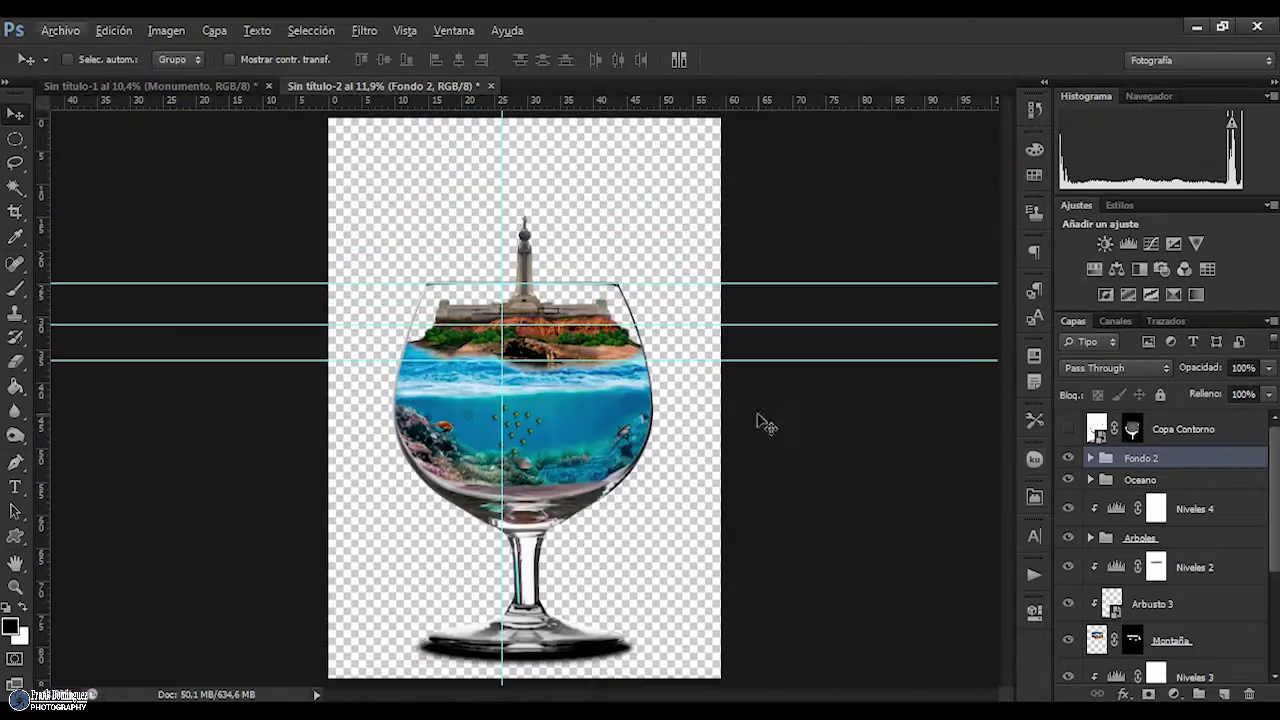
Set the Pez copia 7 fish layer to Luz suave and the Fondo 2 group to Pass Through
left_click(1090, 457)
left_click(1160, 508)
left_click(1150, 368)
left_click(1080, 293)
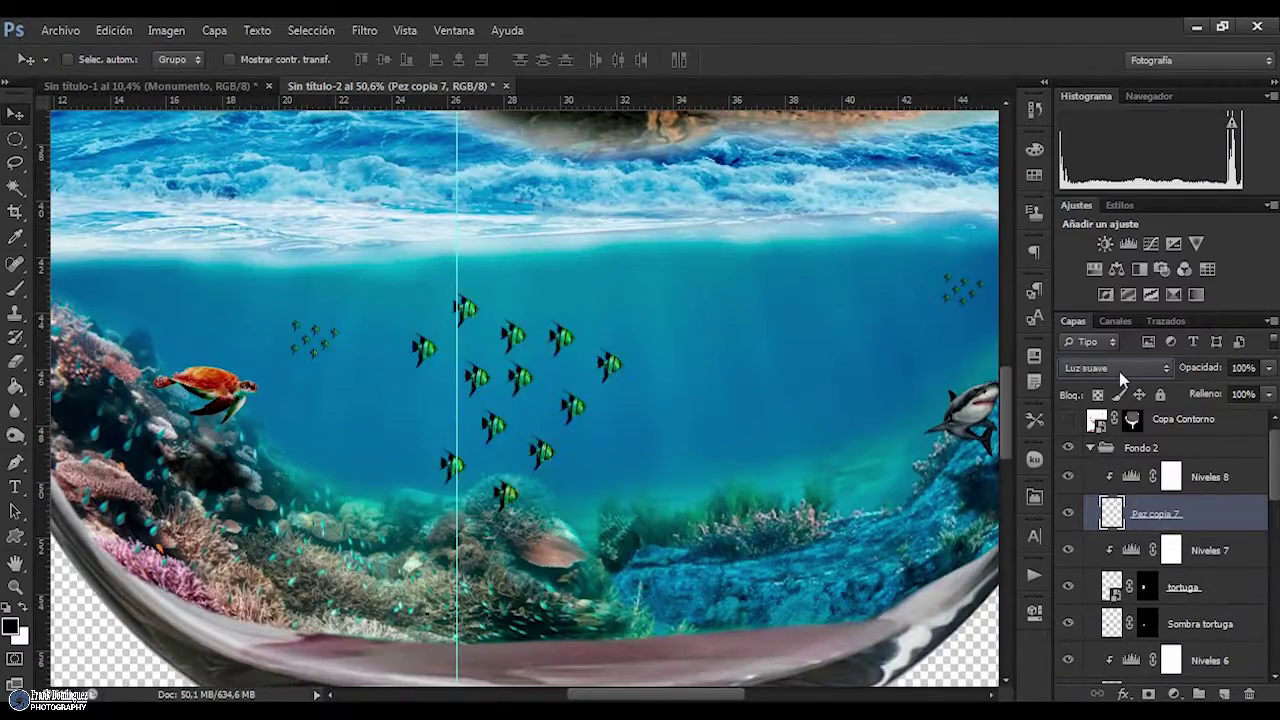
left_click(1090, 447)
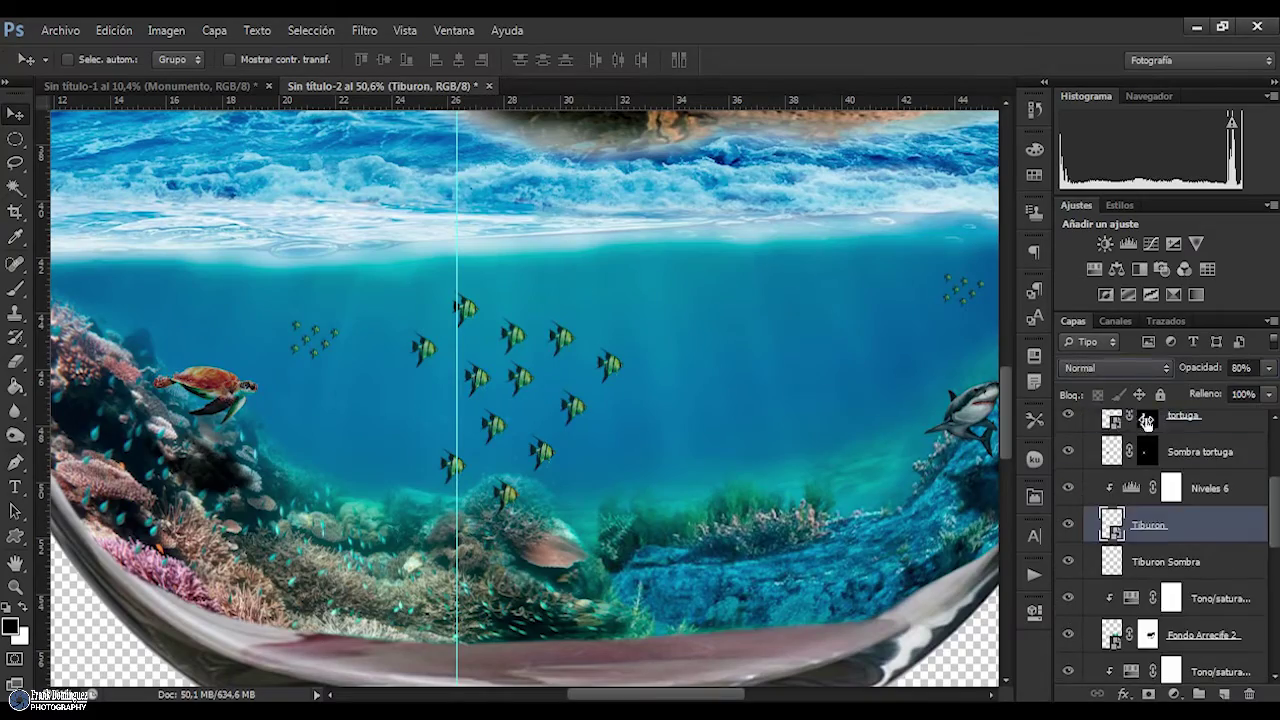
left_click(1163, 457)
left_click(1115, 368)
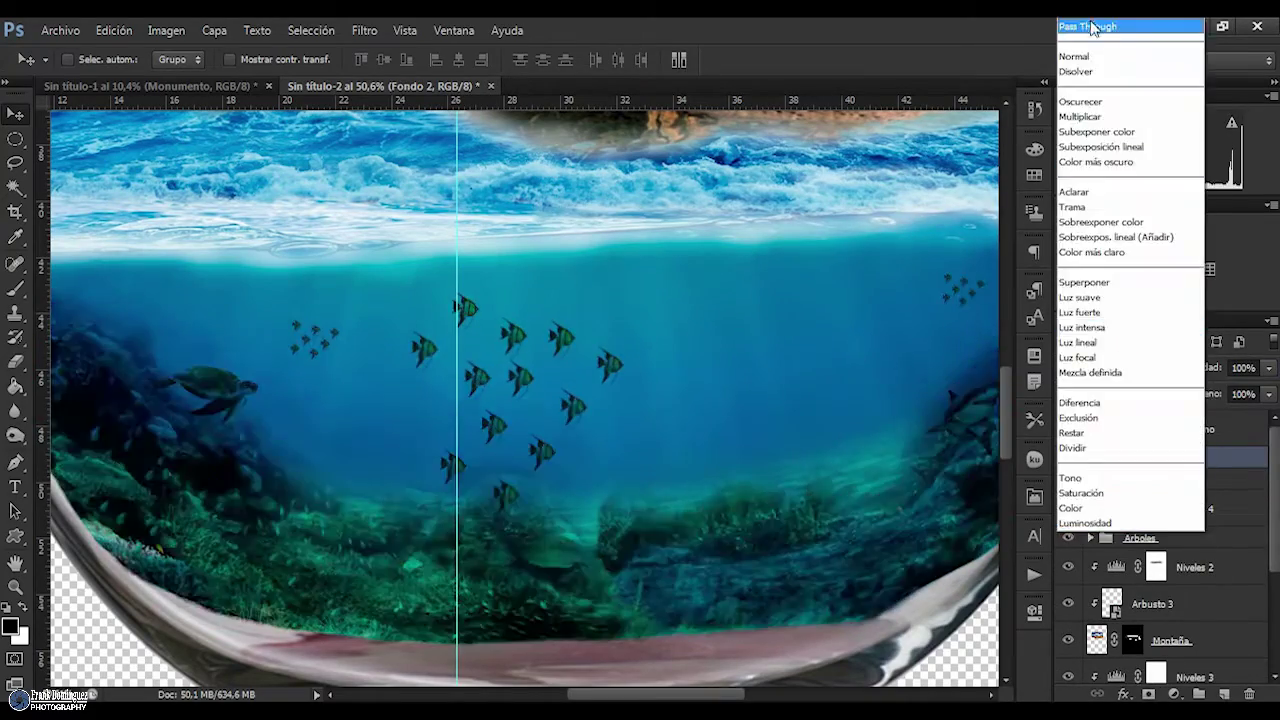
left_click(1080, 24)
Zoom in on the island scene and select Capa 3 in the Oceano group
key("ctrl+0")
left_click_drag(697, 366, 1115, 488)
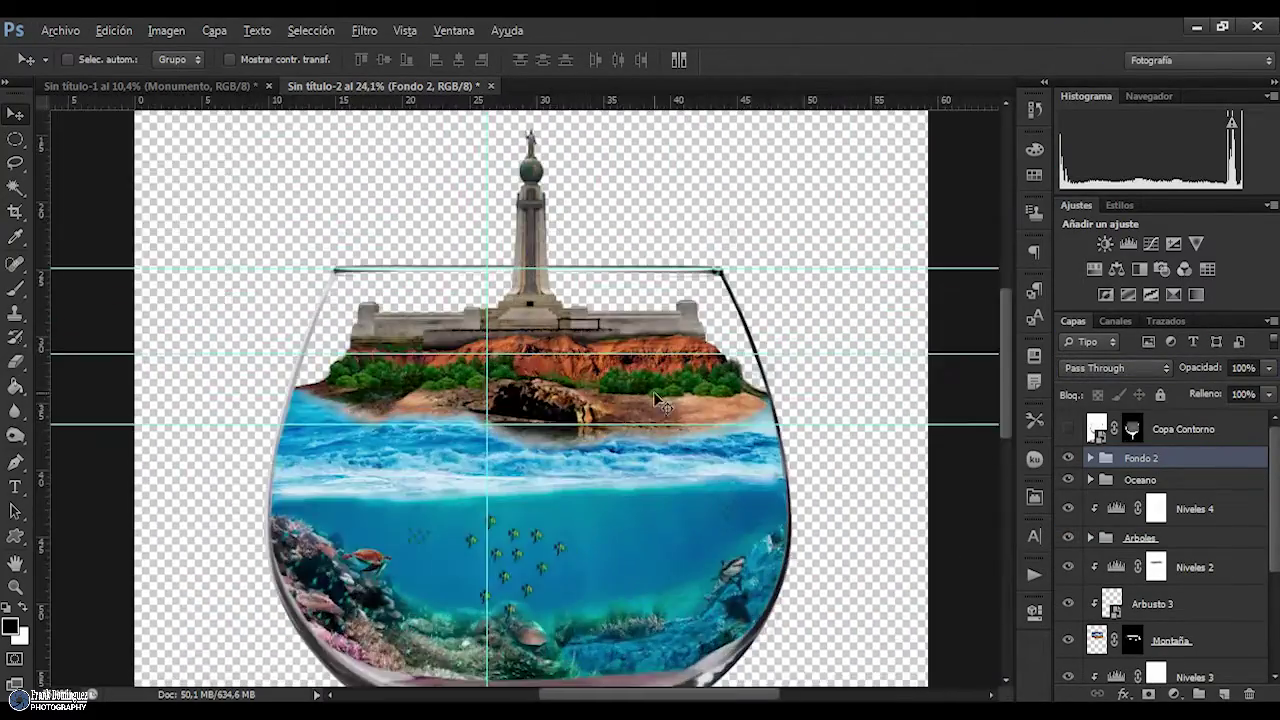
left_click(1090, 480)
left_click(1146, 509)
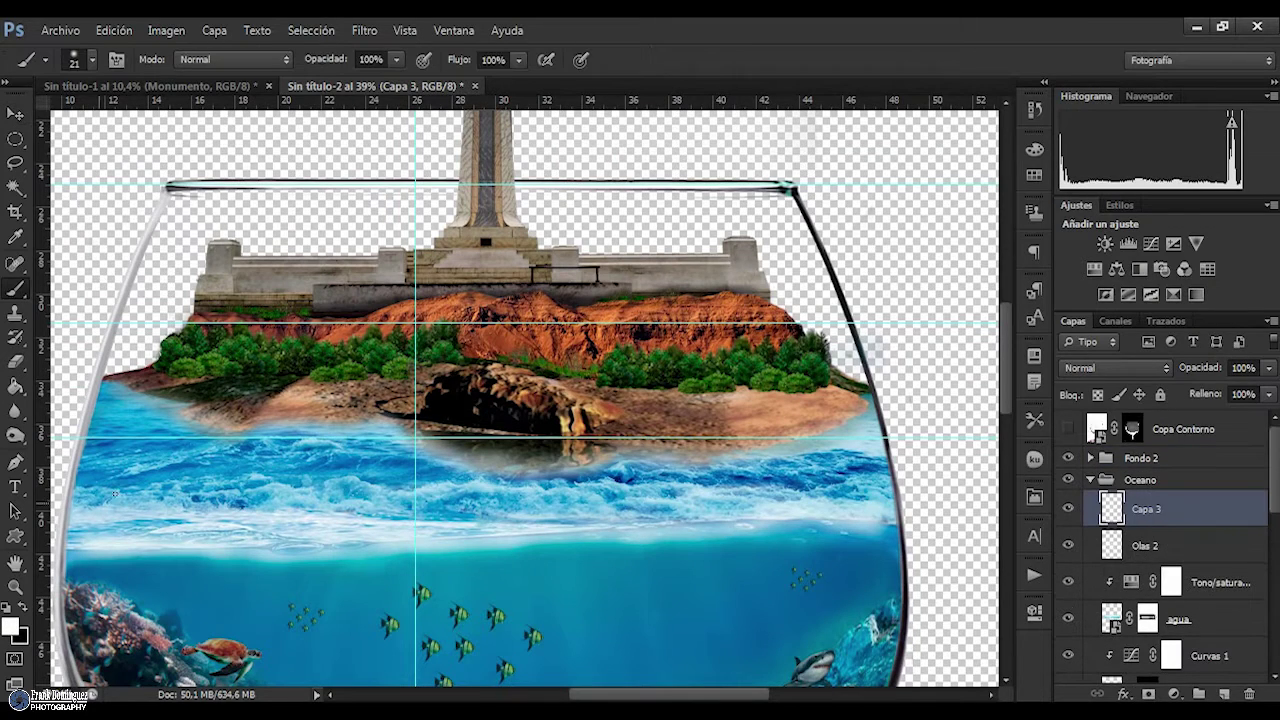
Brush white foam along the shoreline on Capa 3, Gaussian-blur it, and set opacity to 38%
left_click_drag(737, 458, 858, 405)
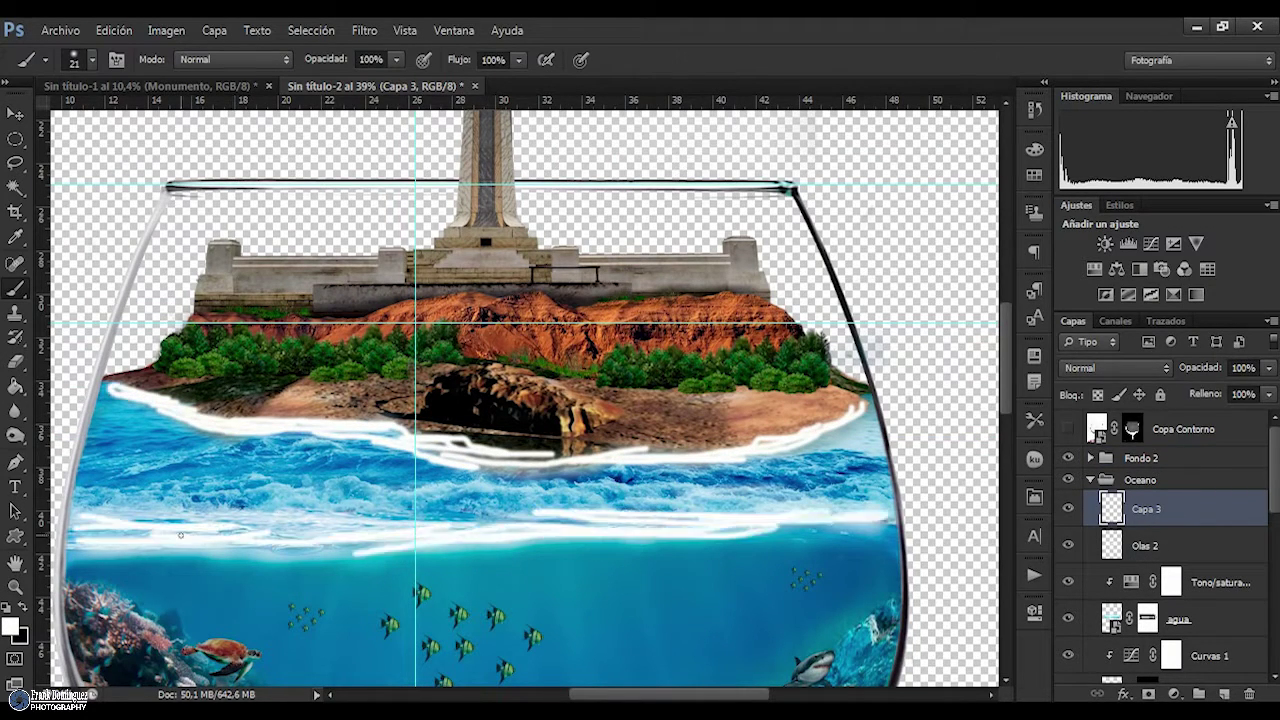
left_click(375, 35)
left_click_drag(808, 693, 850, 693)
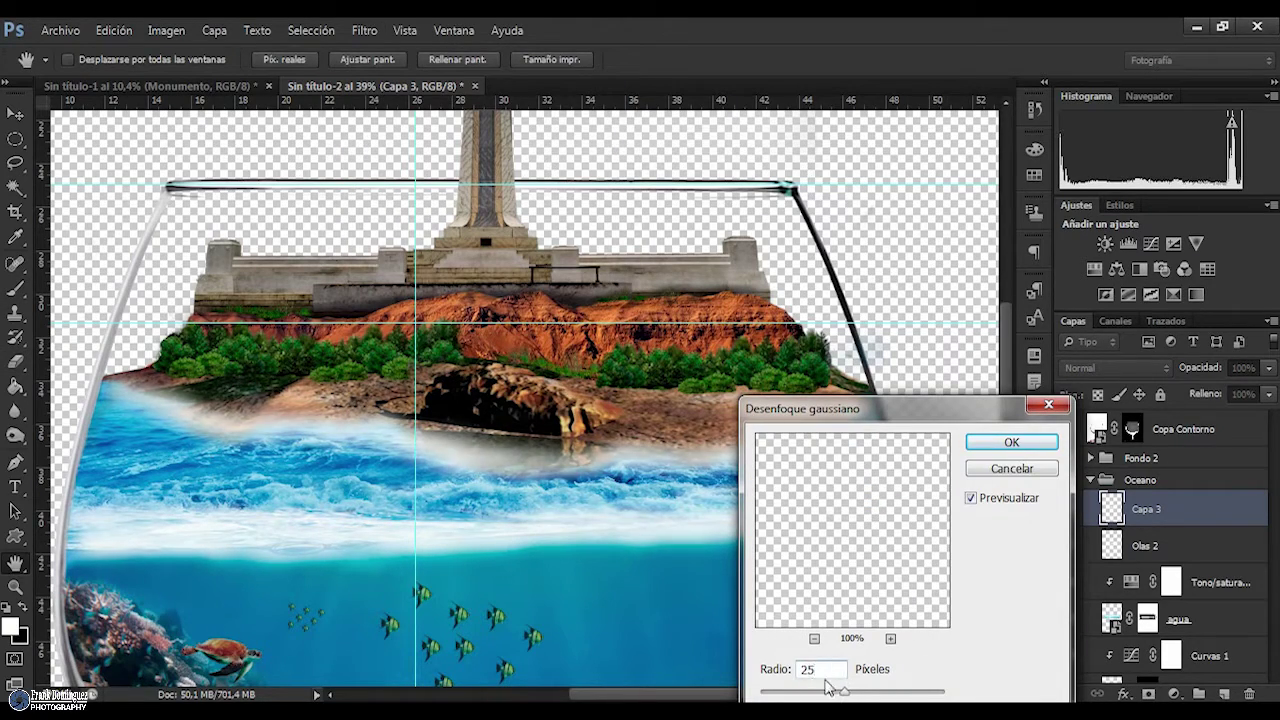
key("v")
scroll(963, 365, "down", 3)
key("3")
key("8")
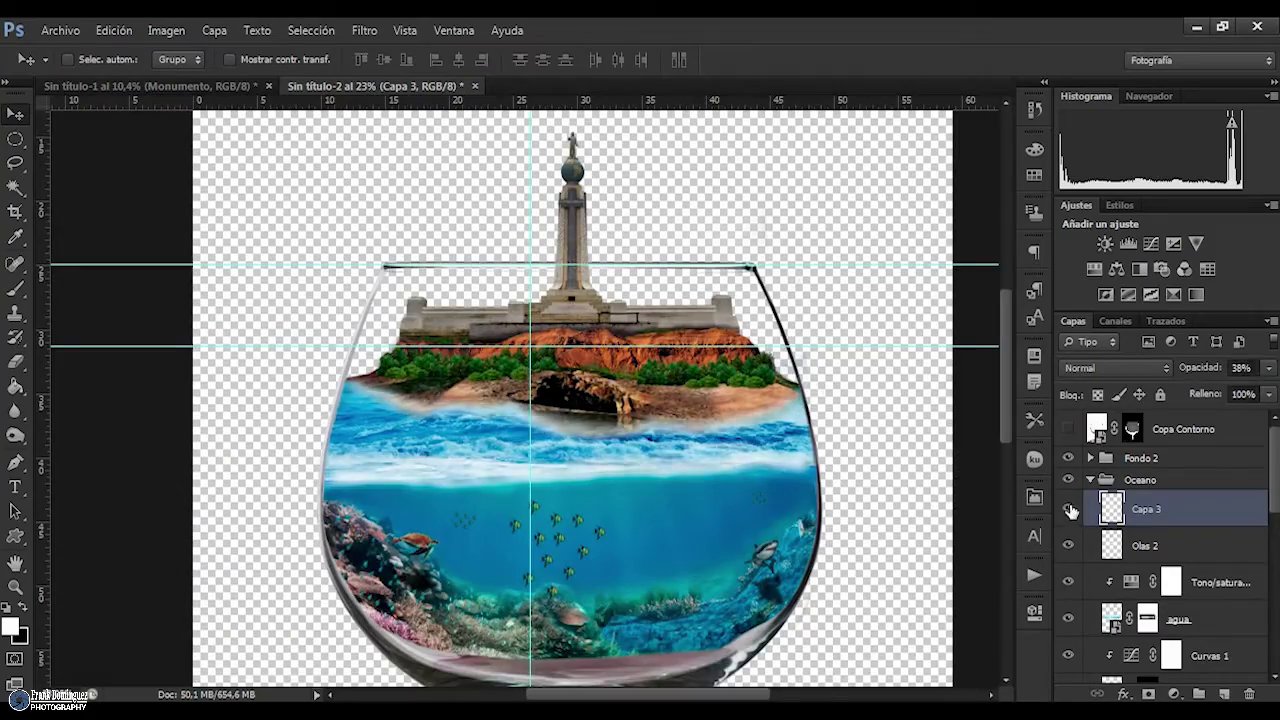
scroll(668, 420, "down", 1)
scroll(668, 420, "down", 1)
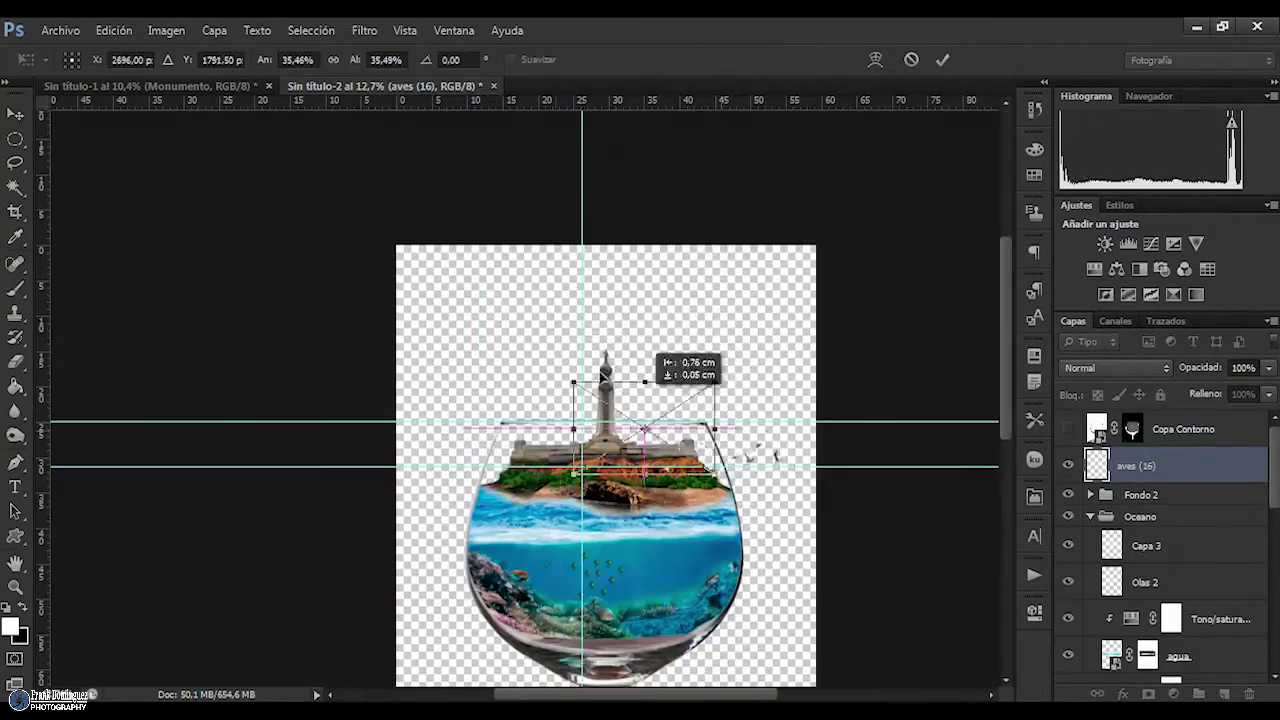
Shrink and reposition the gull flock, then apply a radial blue-gold gradient fill background
scroll(397, 331, "up", 5)
left_click_drag(397, 331, 457, 400)
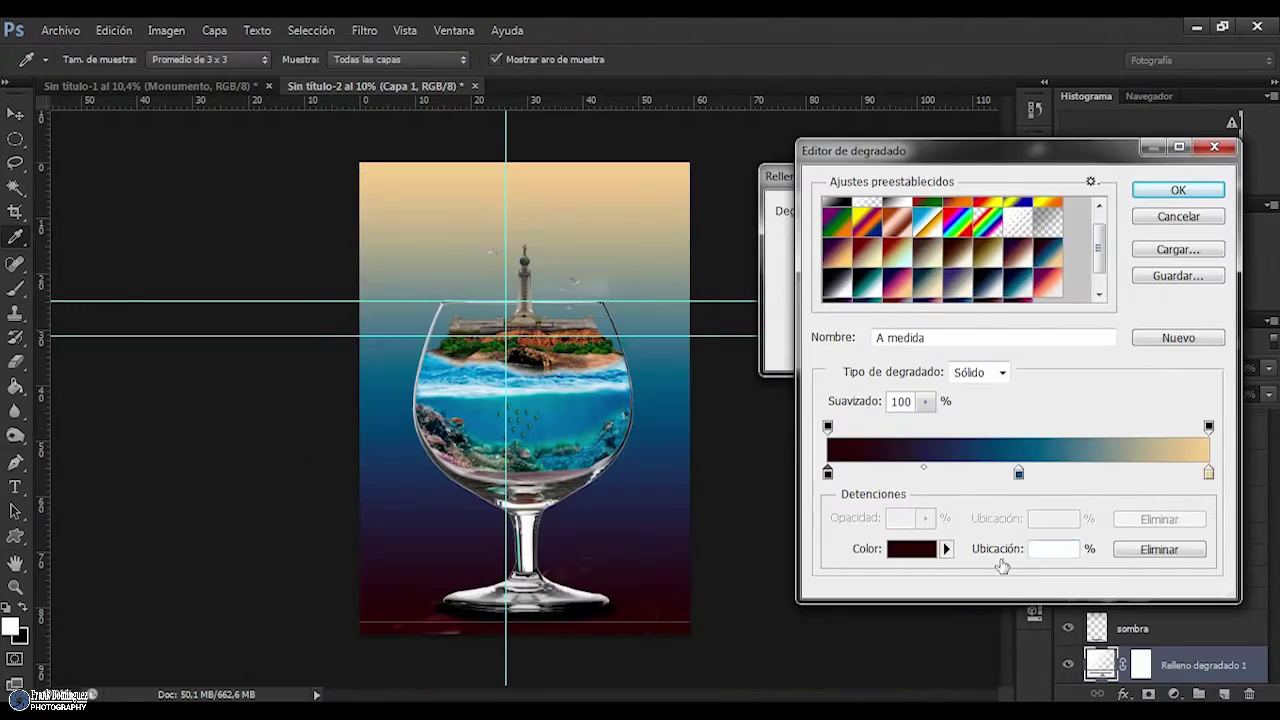
left_click(1178, 190)
mouse_move(885, 310)
left_mouse_down()
mouse_move(903, 335)
mouse_move(734, 344)
left_mouse_up()
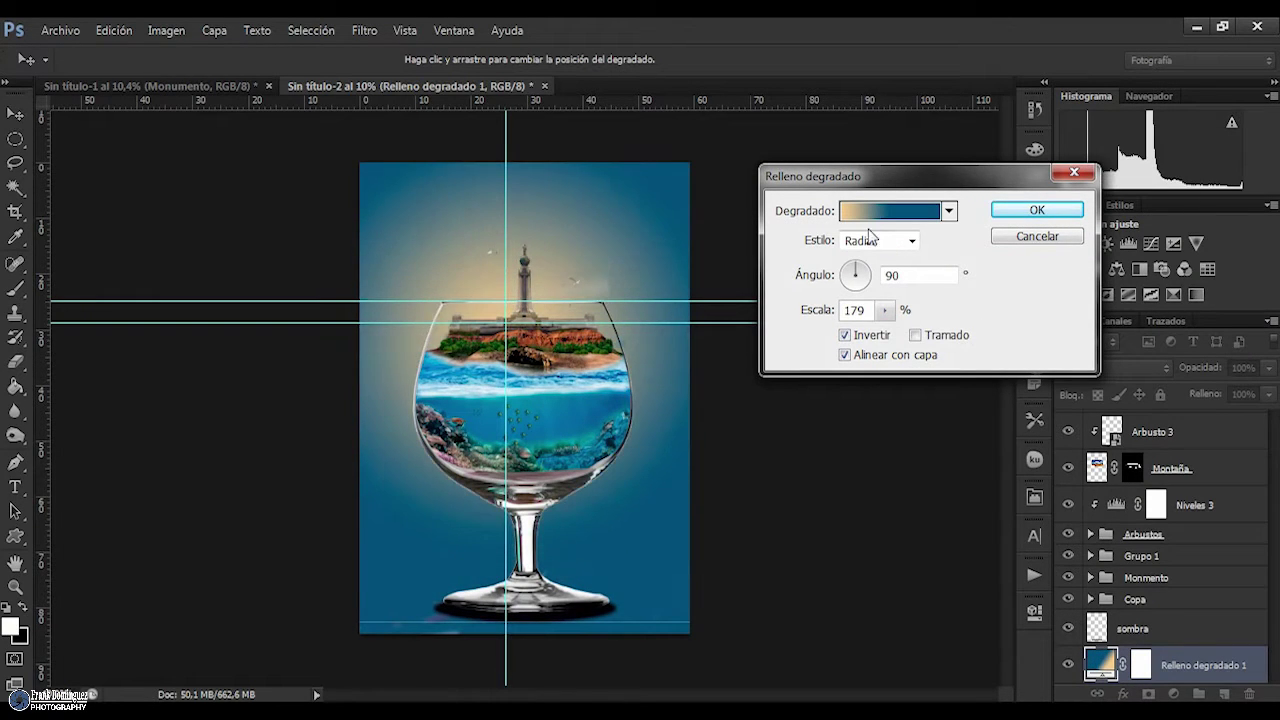
left_click_drag(885, 310, 905, 335)
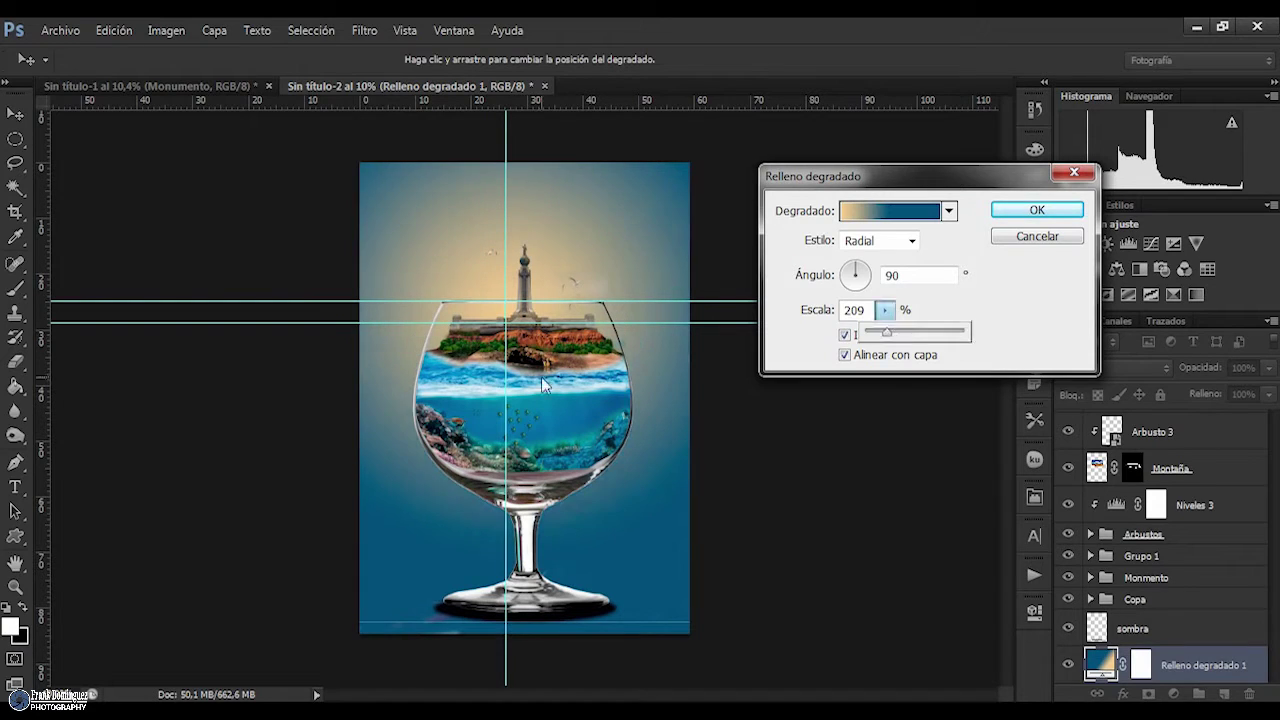
key("Return")
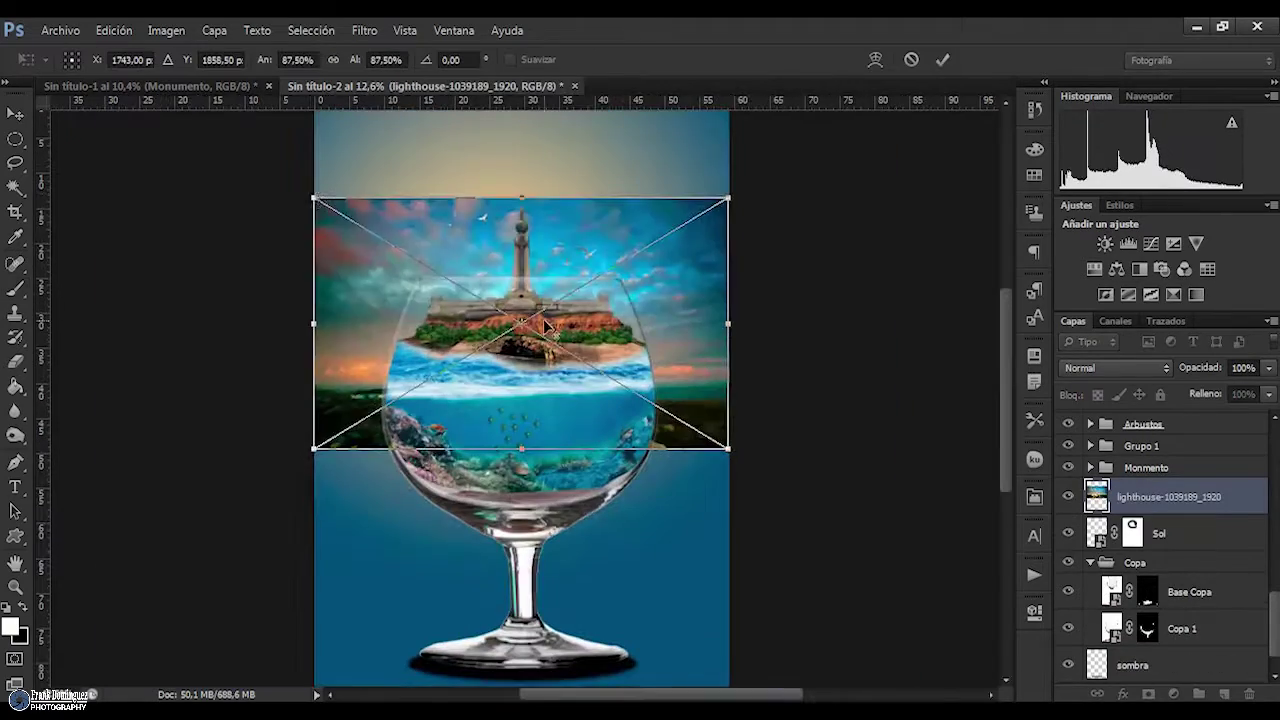
Enlarge the sky photo to cover the glass top and adjust its top edge
left_click_drag(689, 449, 745, 480)
scroll(500, 300, "up", 3)
left_click_drag(500, 210, 500, 197)
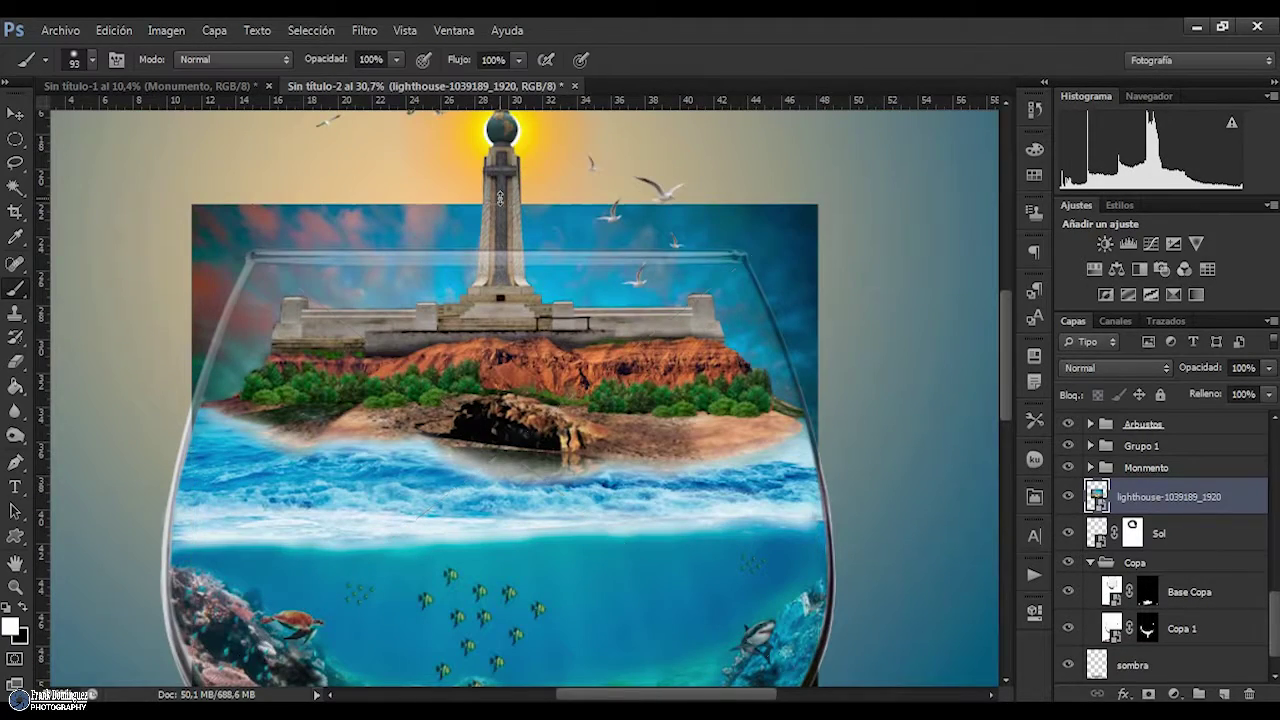
scroll(147, 367, "up", 2)
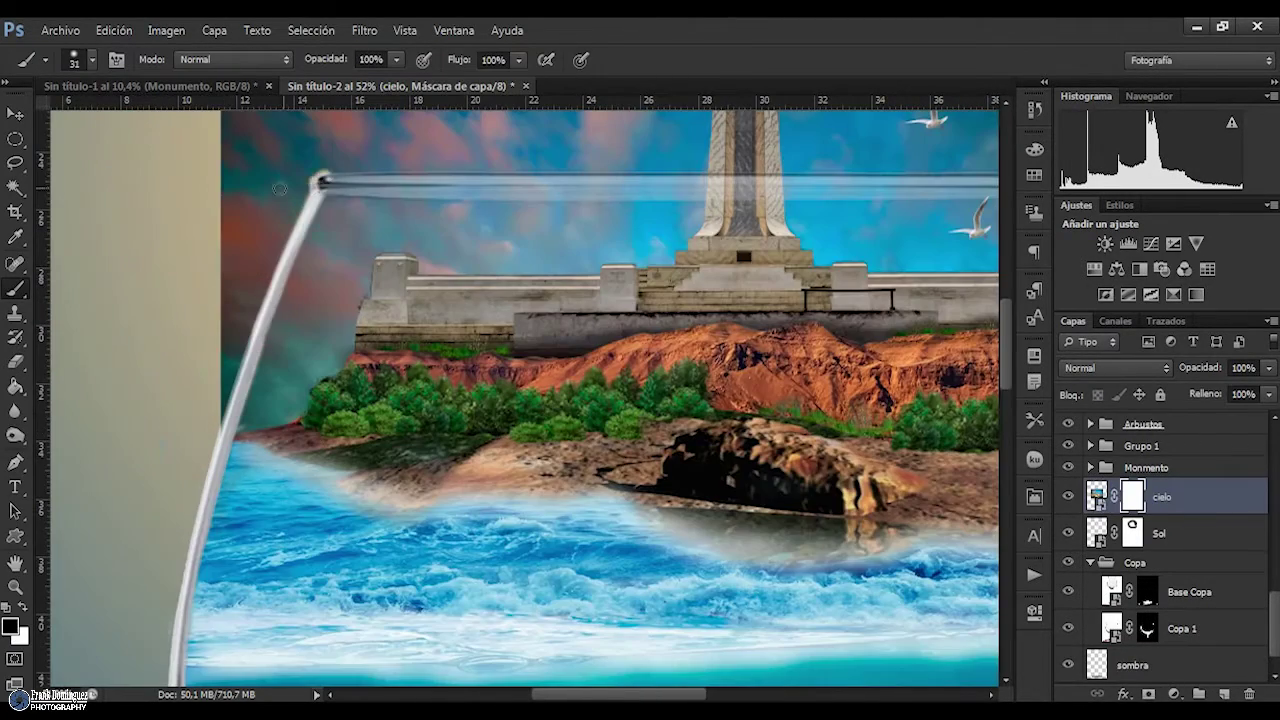
scroll(279, 188, "down", 2)
scroll(180, 366, "down", 3)
scroll(800, 302, "up", 4)
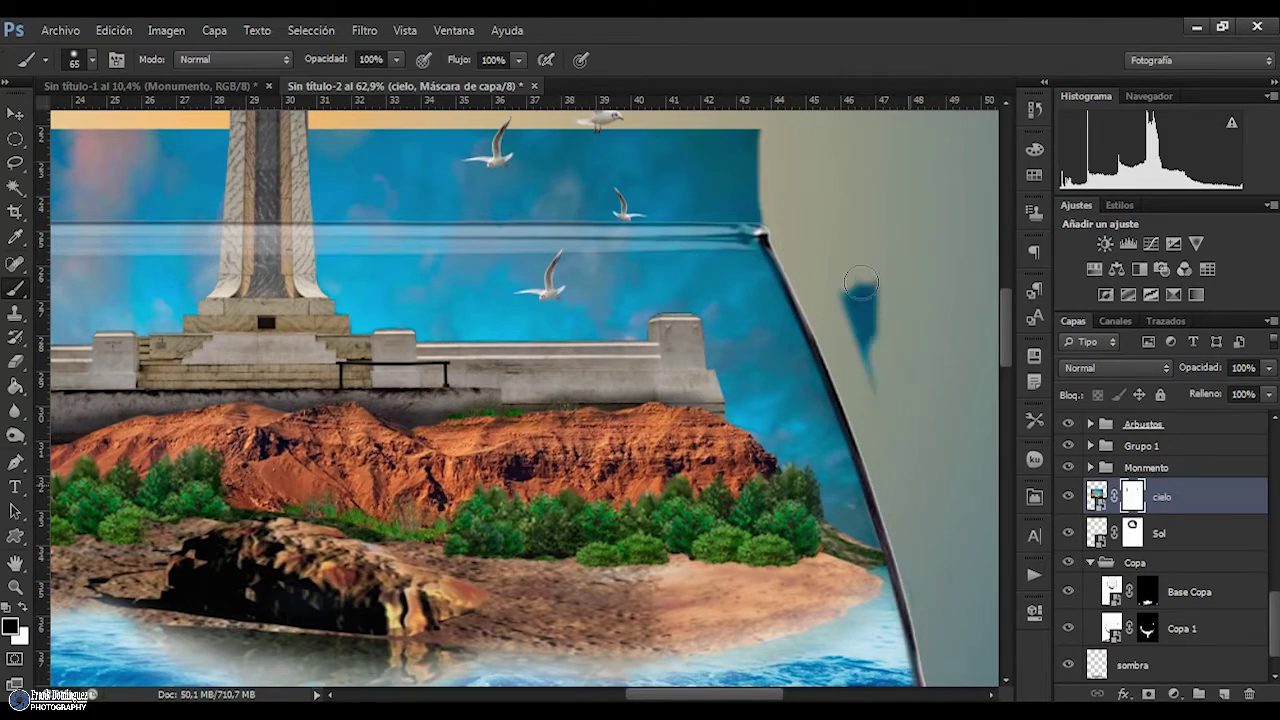
Paint the cielo layer's edges into the background, undoing a stray blue brush stroke
key("ctrl+z")
scroll(894, 371, "up", 2)
scroll(1150, 500, "up", 3)
scroll(871, 357, "down", 3)
scroll(871, 357, "up", 1)
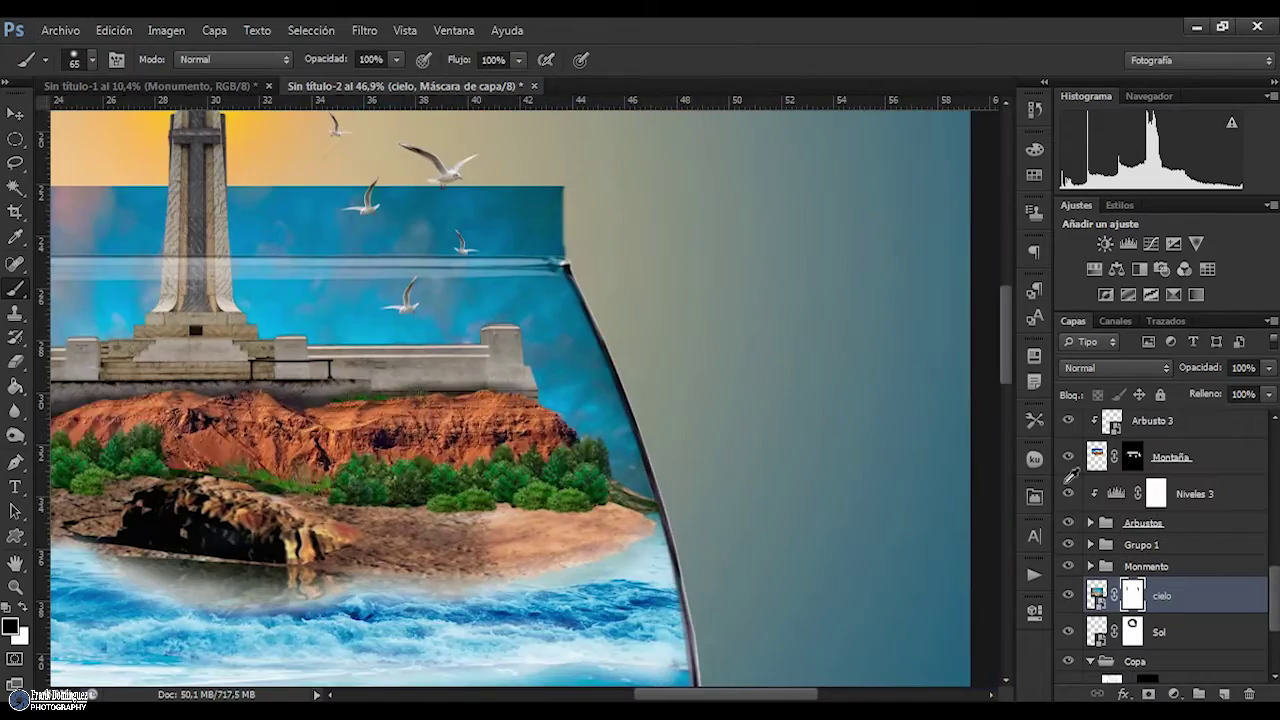
scroll(700, 391, "down", 4)
scroll(177, 245, "up", 3)
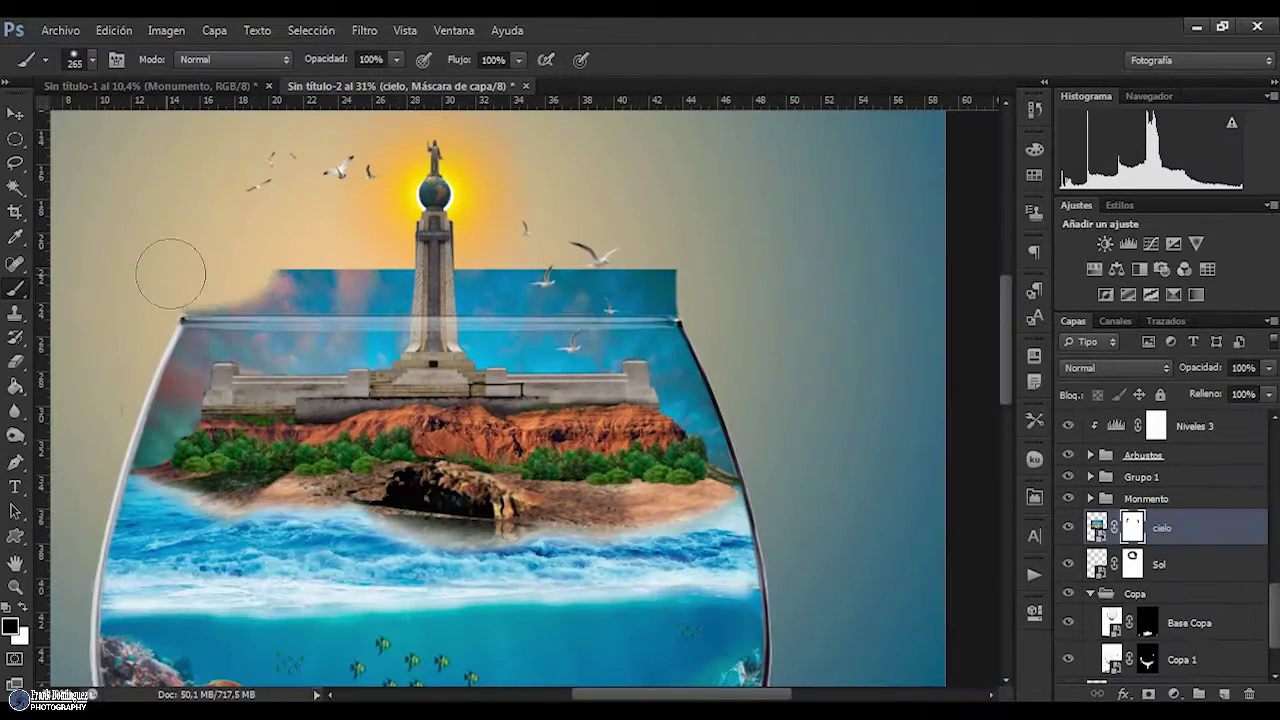
scroll(635, 320, "down", 3)
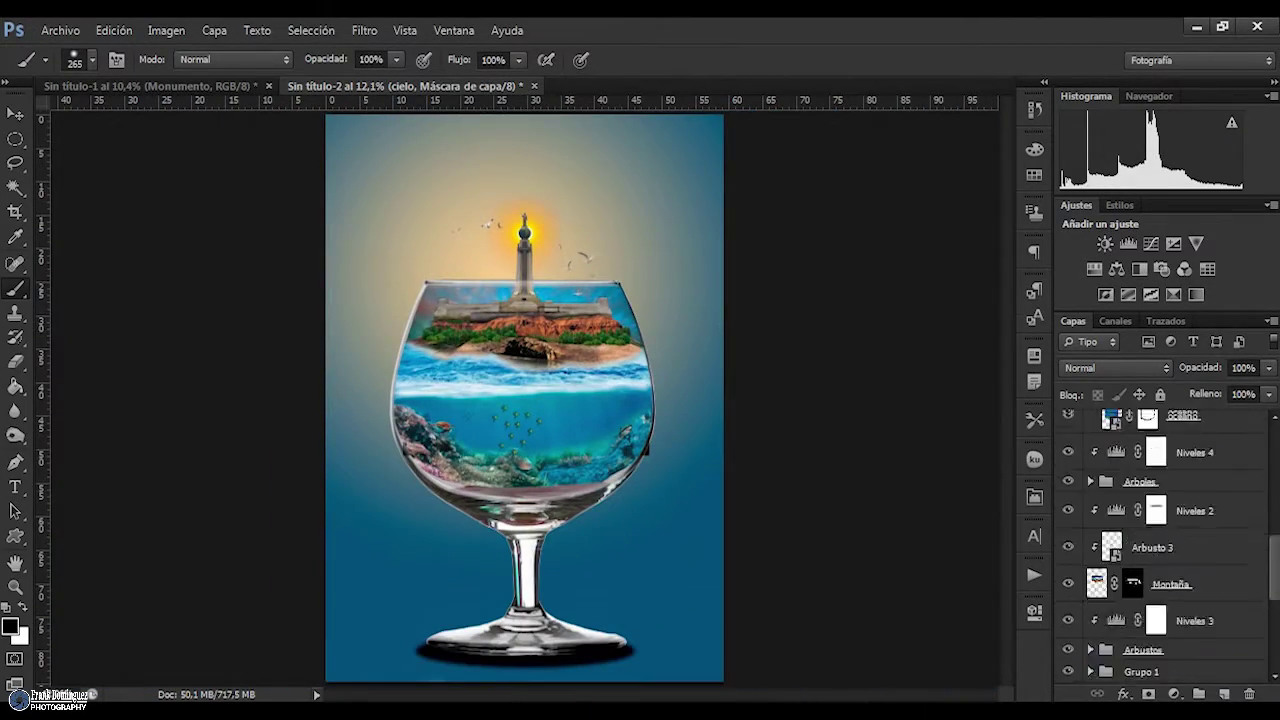
left_click(1174, 693)
Add two Levels adjustments, brightening the highlights and inverting the Niveles 10 mask
left_click(1085, 371)
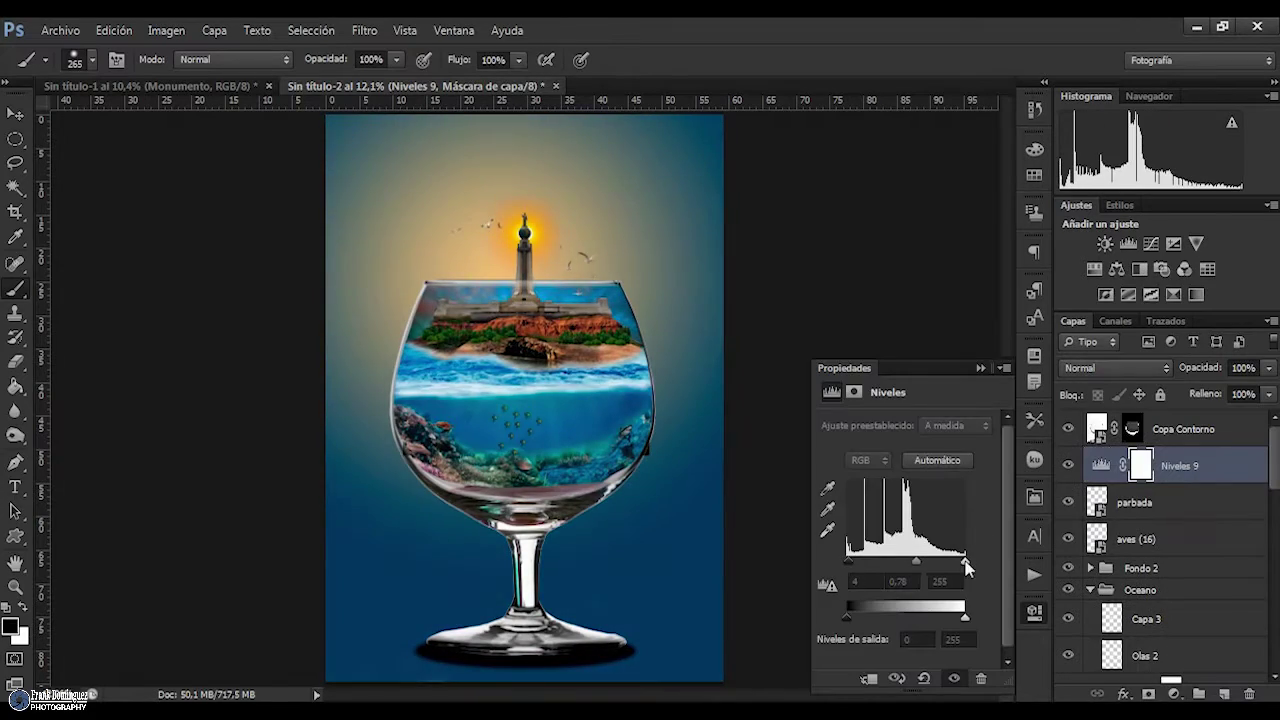
scroll(498, 260, "up", 8)
left_click(1174, 693)
left_click(1085, 371)
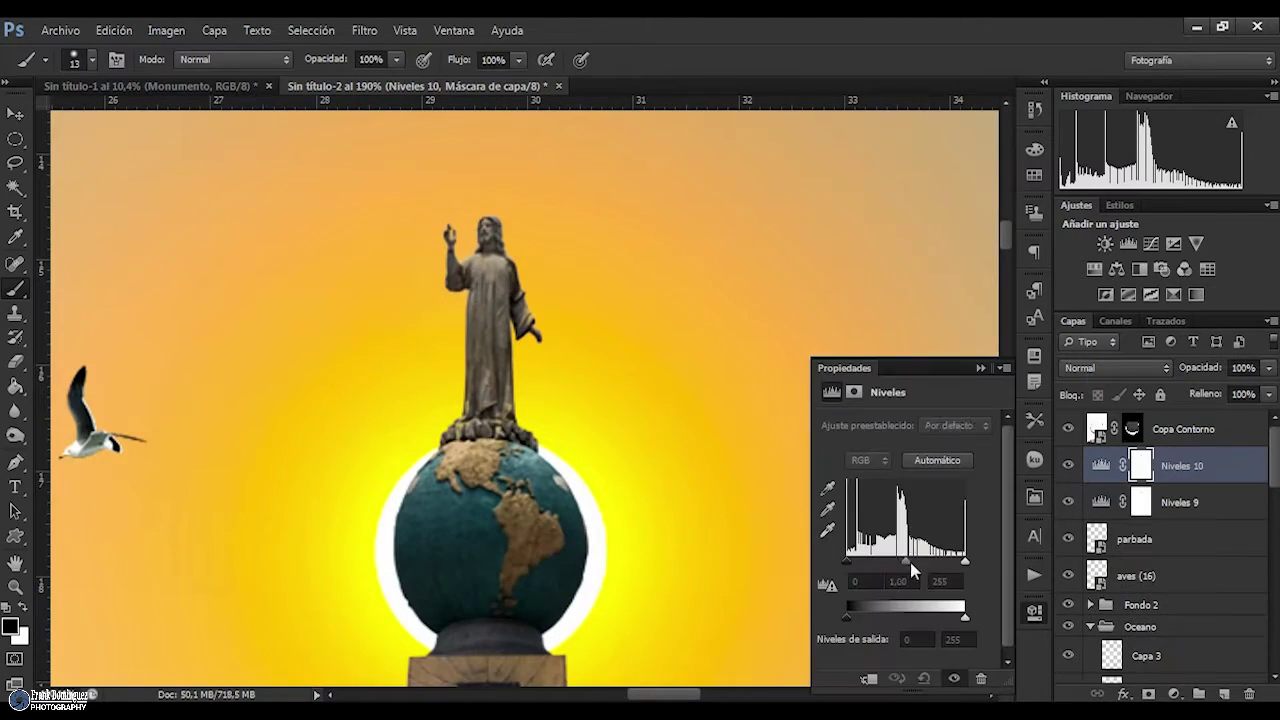
left_click_drag(965, 563, 955, 570)
key("ctrl+i")
scroll(507, 222, "down", 4)
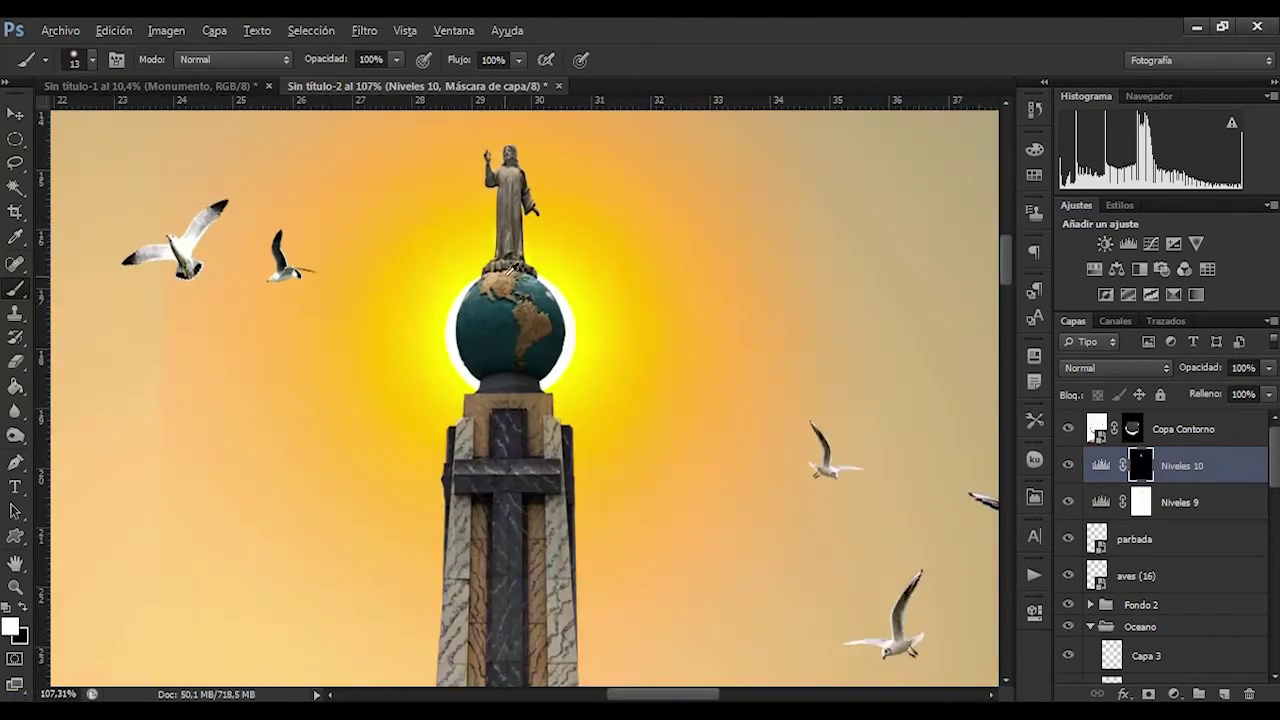
Select the Copa Contorno layer and place the white photography logo watermark
key("ctrl+0")
left_click(1183, 428)
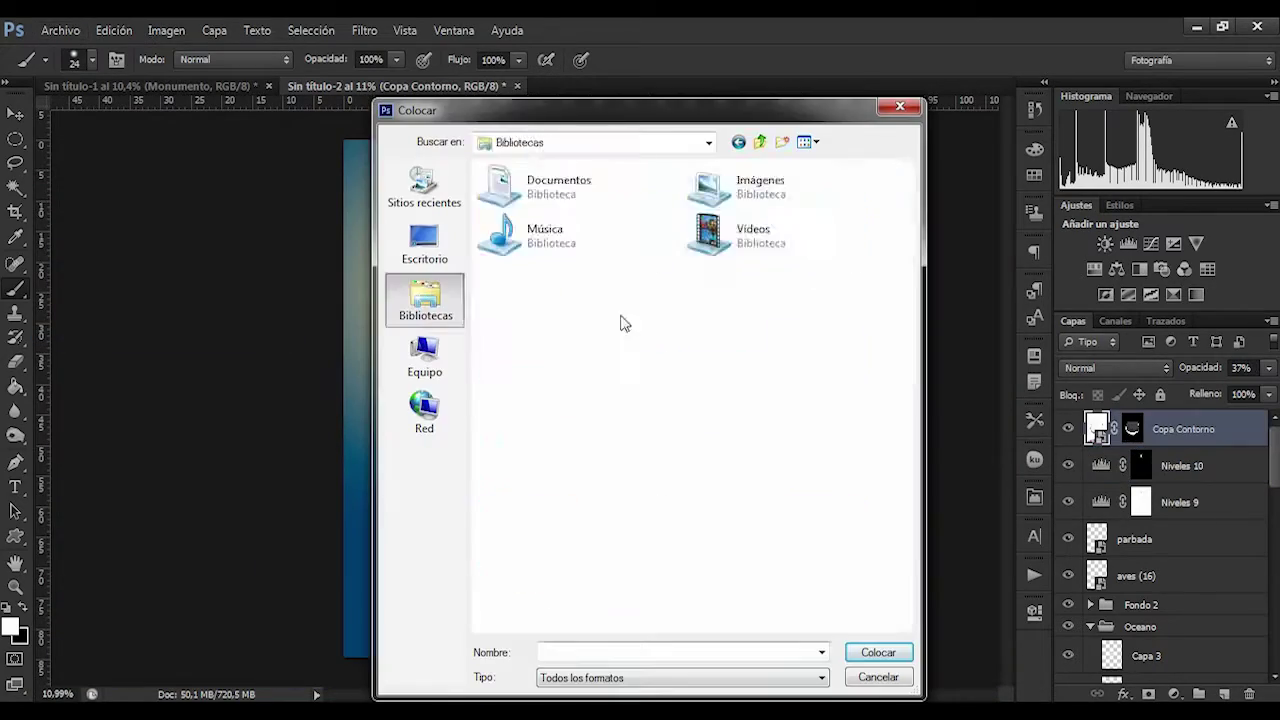
double_click(486, 529)
scroll(757, 584, "up", 3)
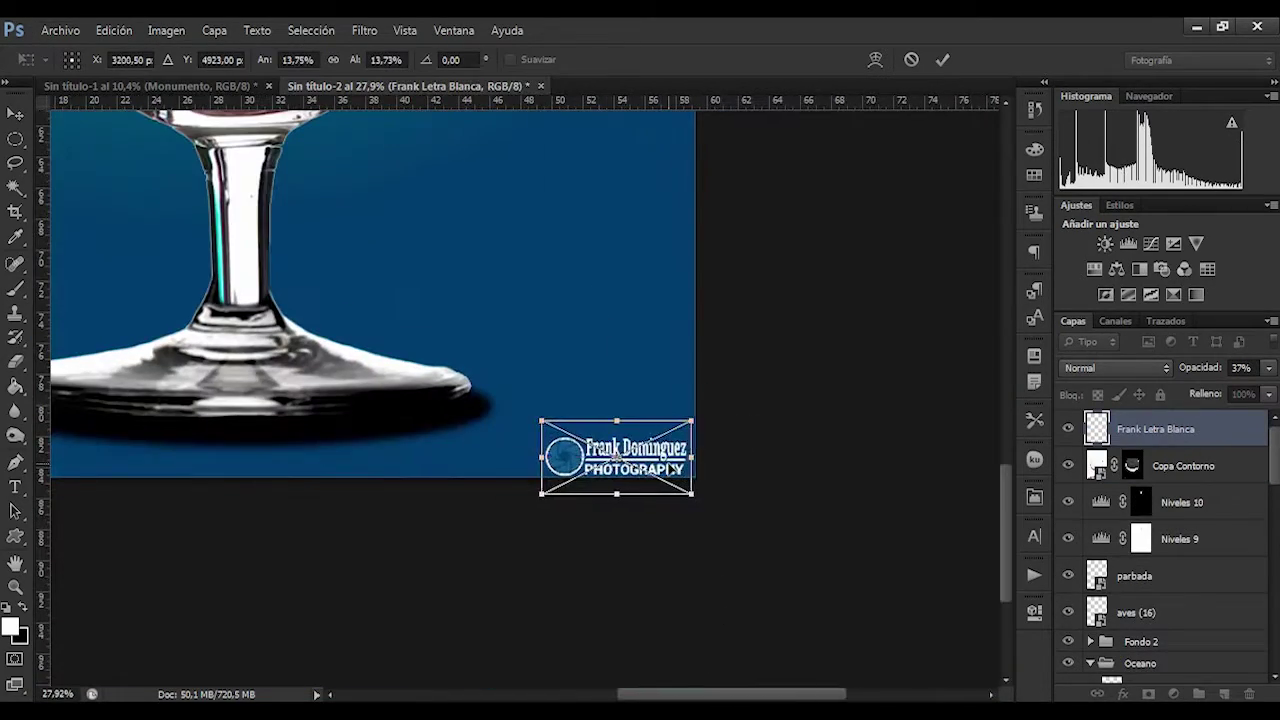